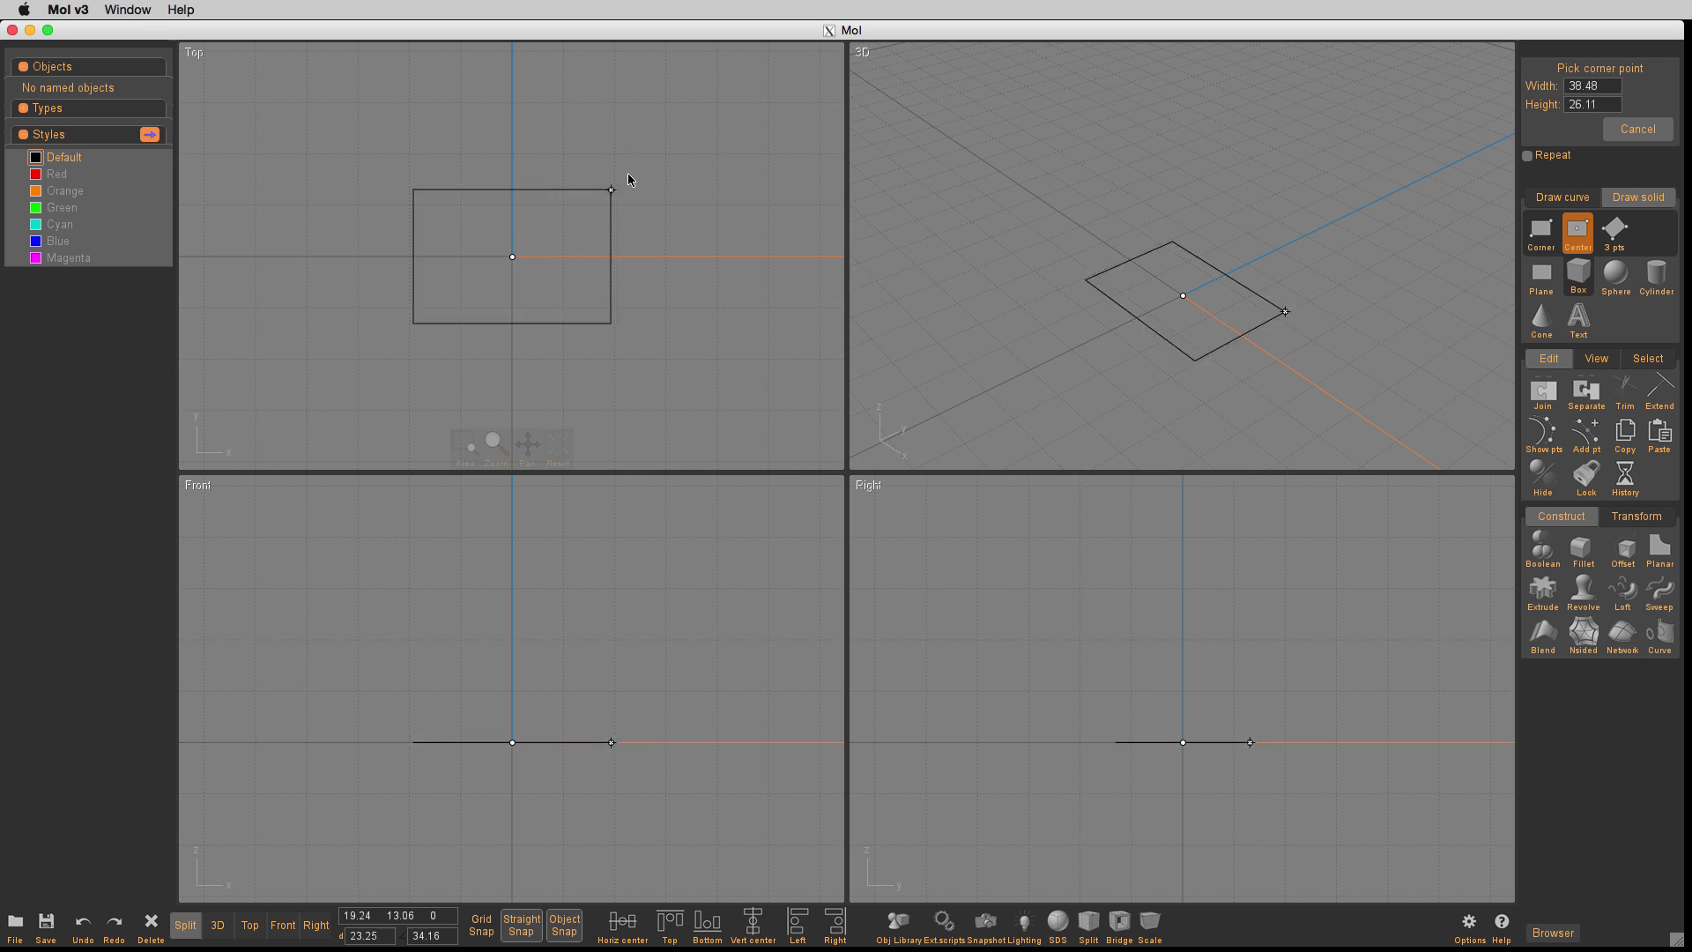
Draw a solid box centred on the origin, about 66.83 x 66.83 in plan and 18.34 high
left_click(683, 84)
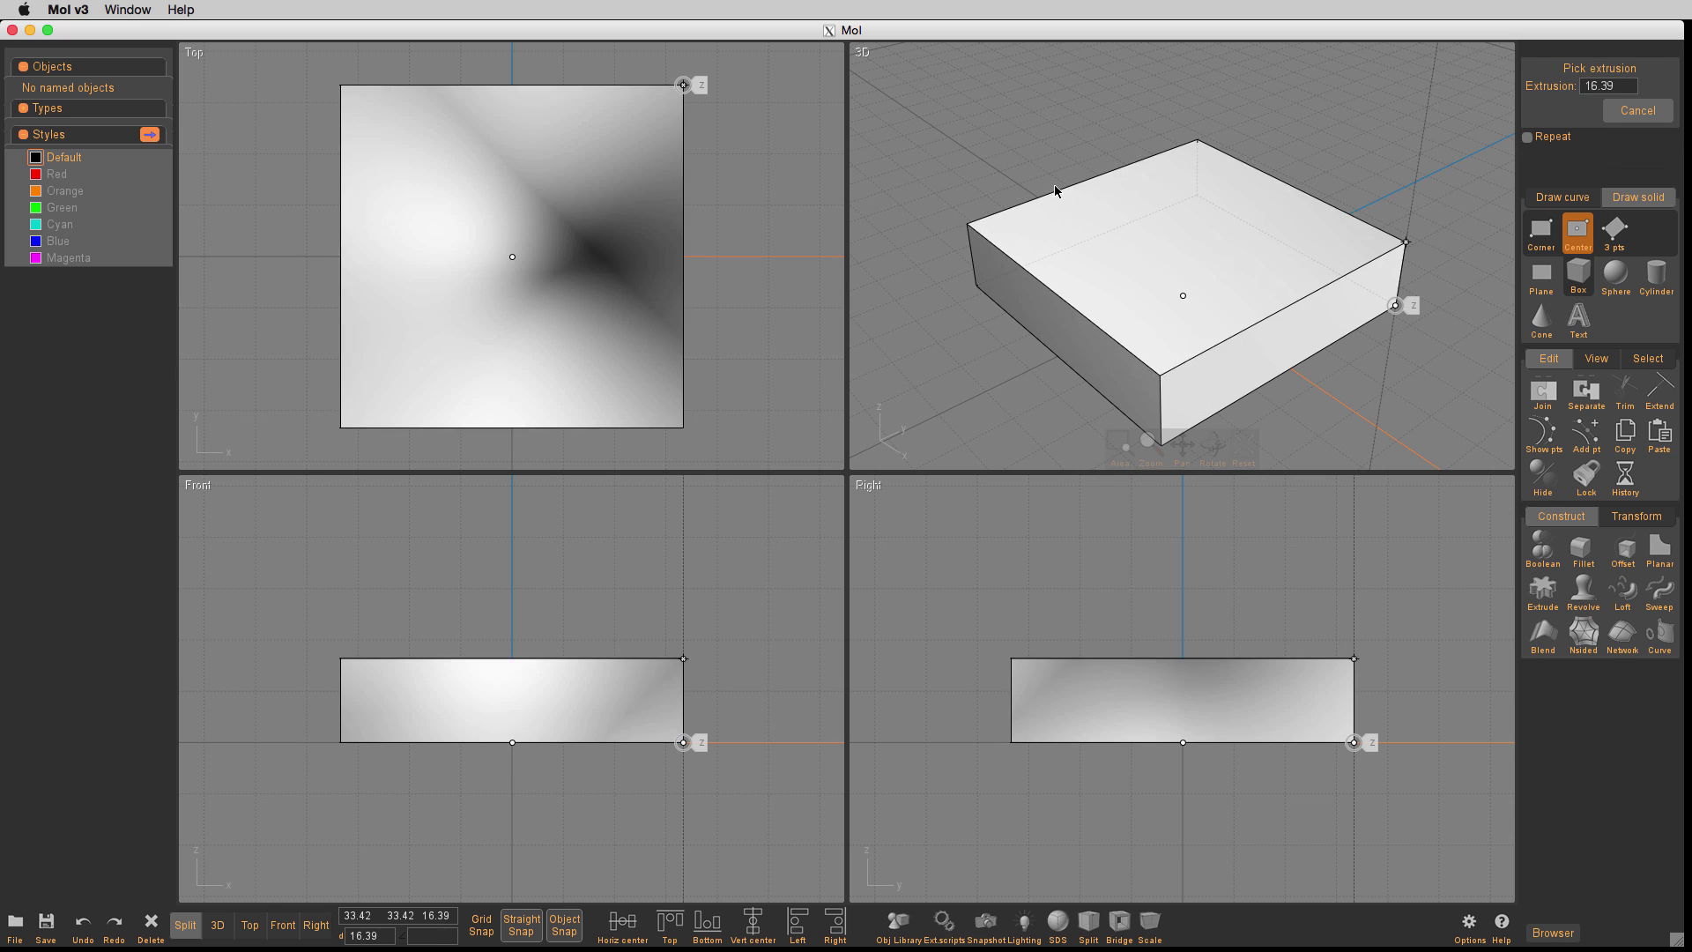
left_click(1105, 183)
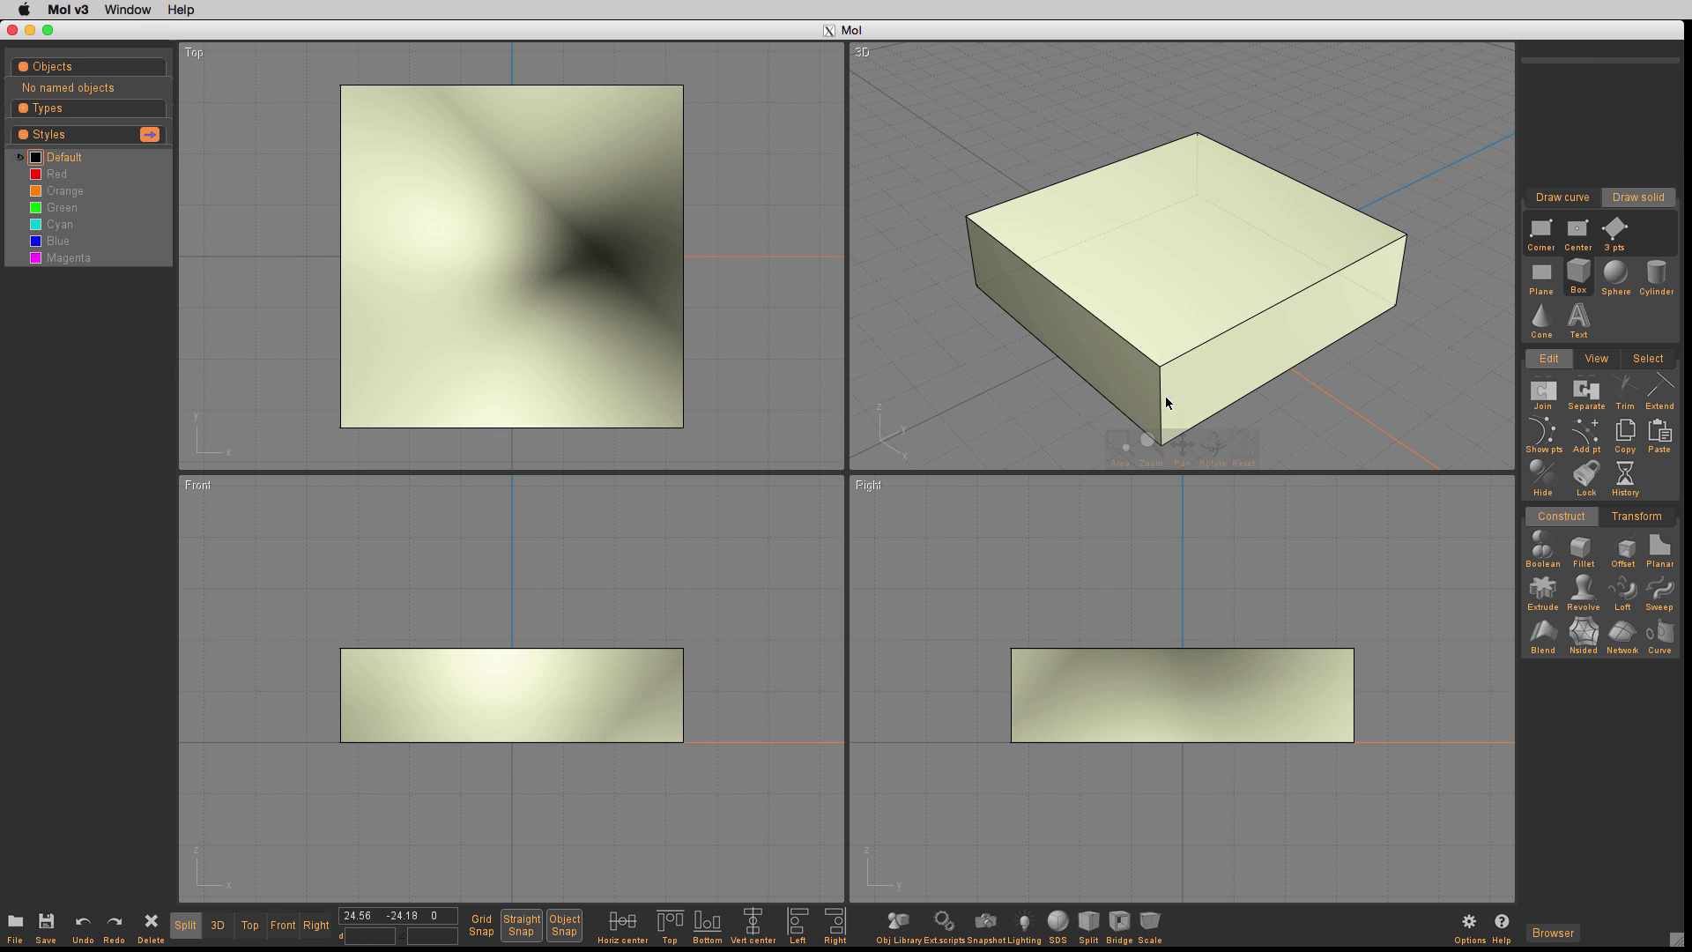
Fillet the four vertical corner edges of the box
left_click(1162, 403)
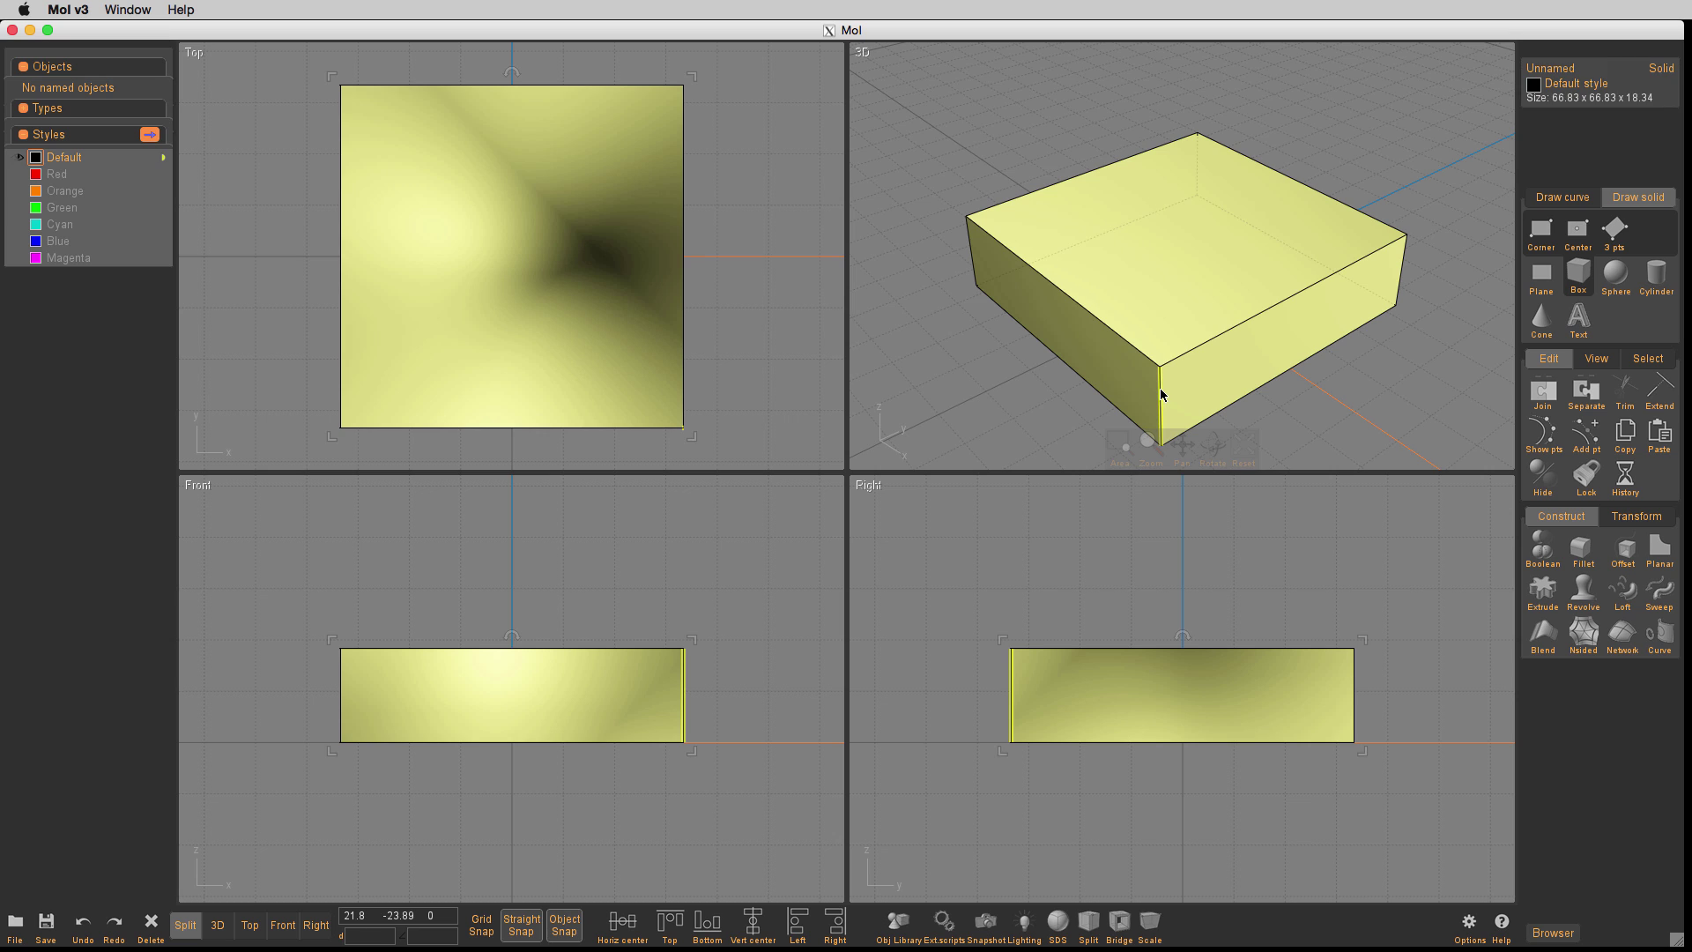
left_click(1402, 270)
left_click(1196, 164)
left_click(968, 238)
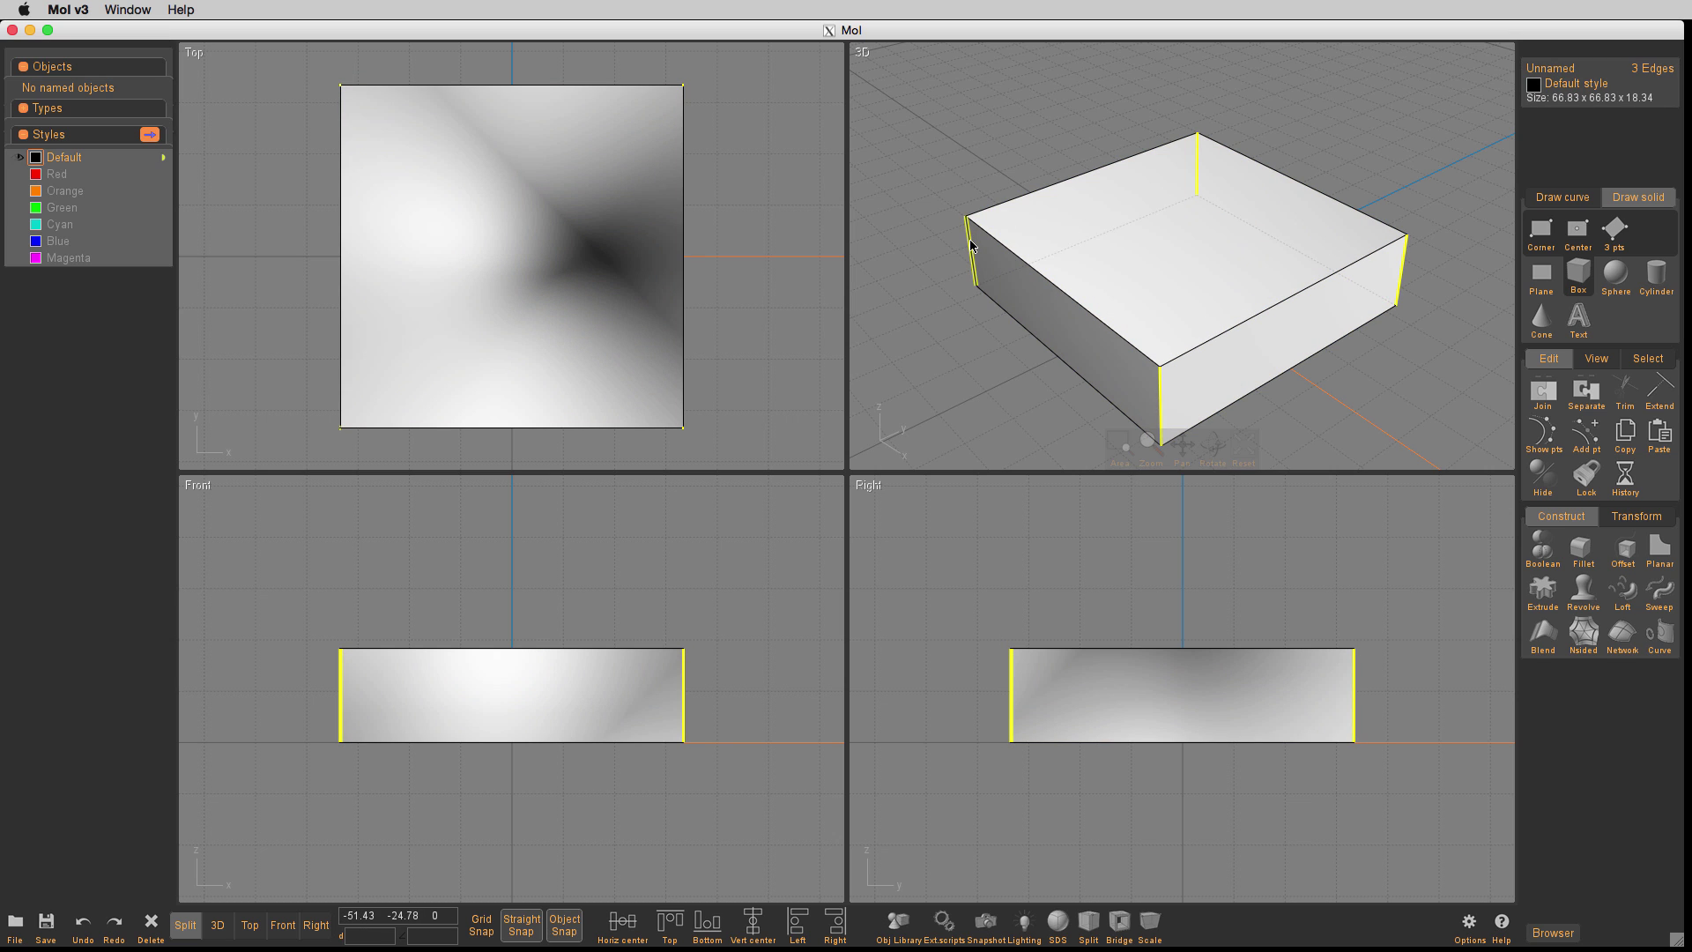
left_click(969, 240)
key("f")
key("Return")
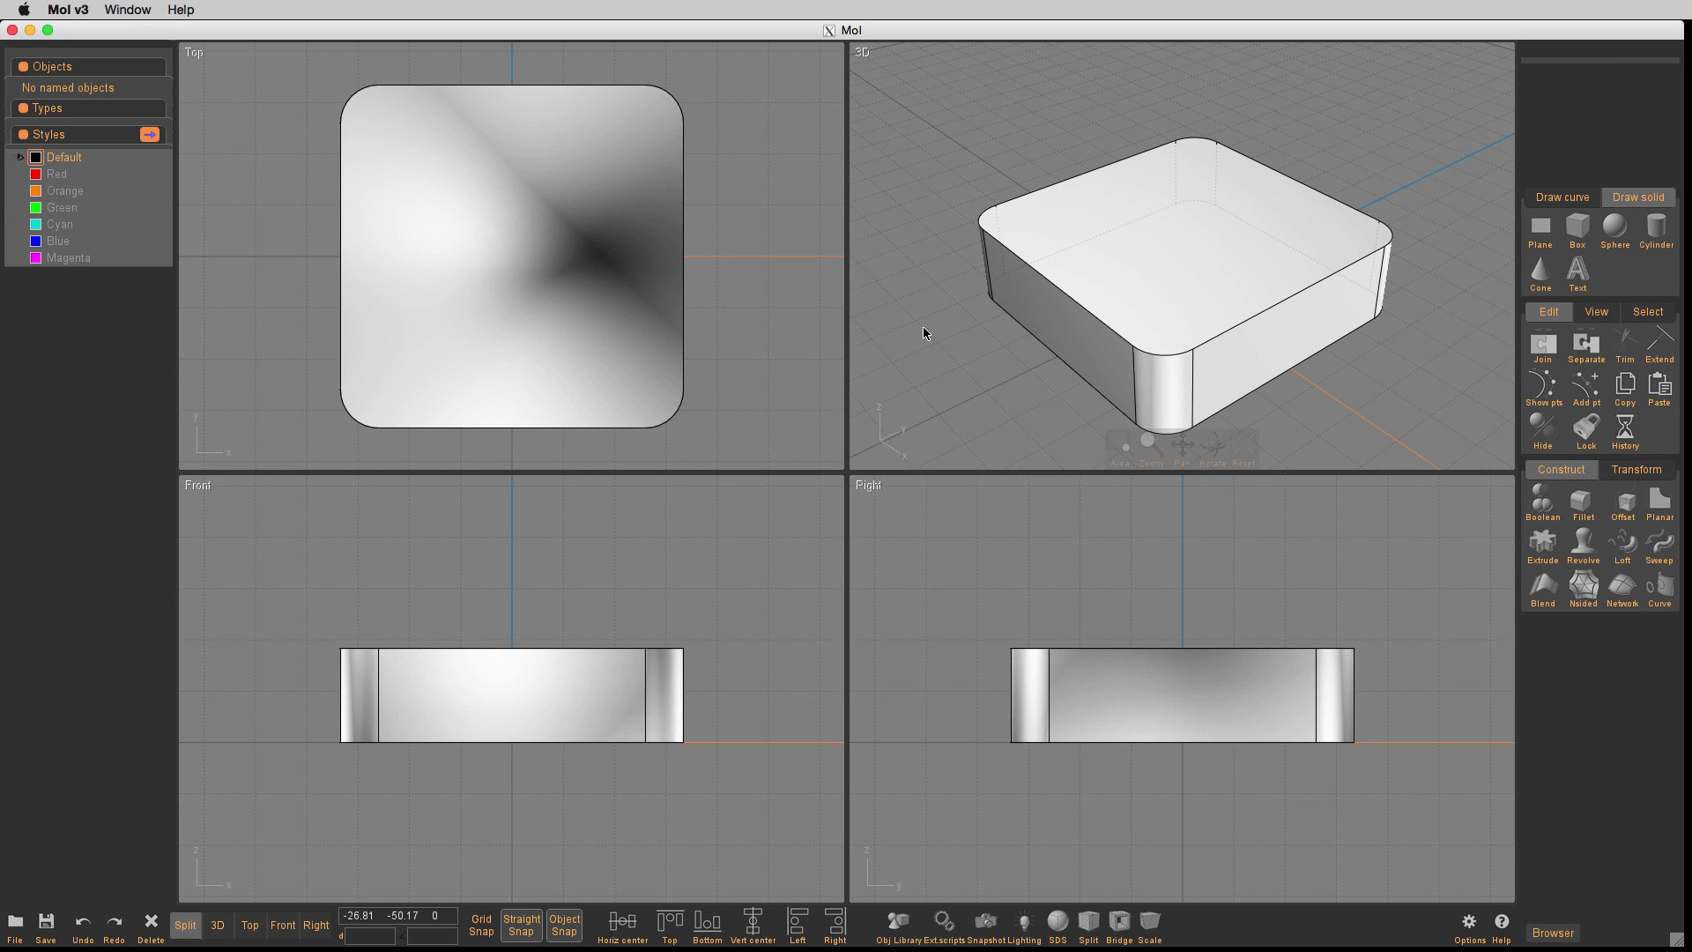
Inset the box's top face inwards with a thickness of 2
left_click(1241, 283)
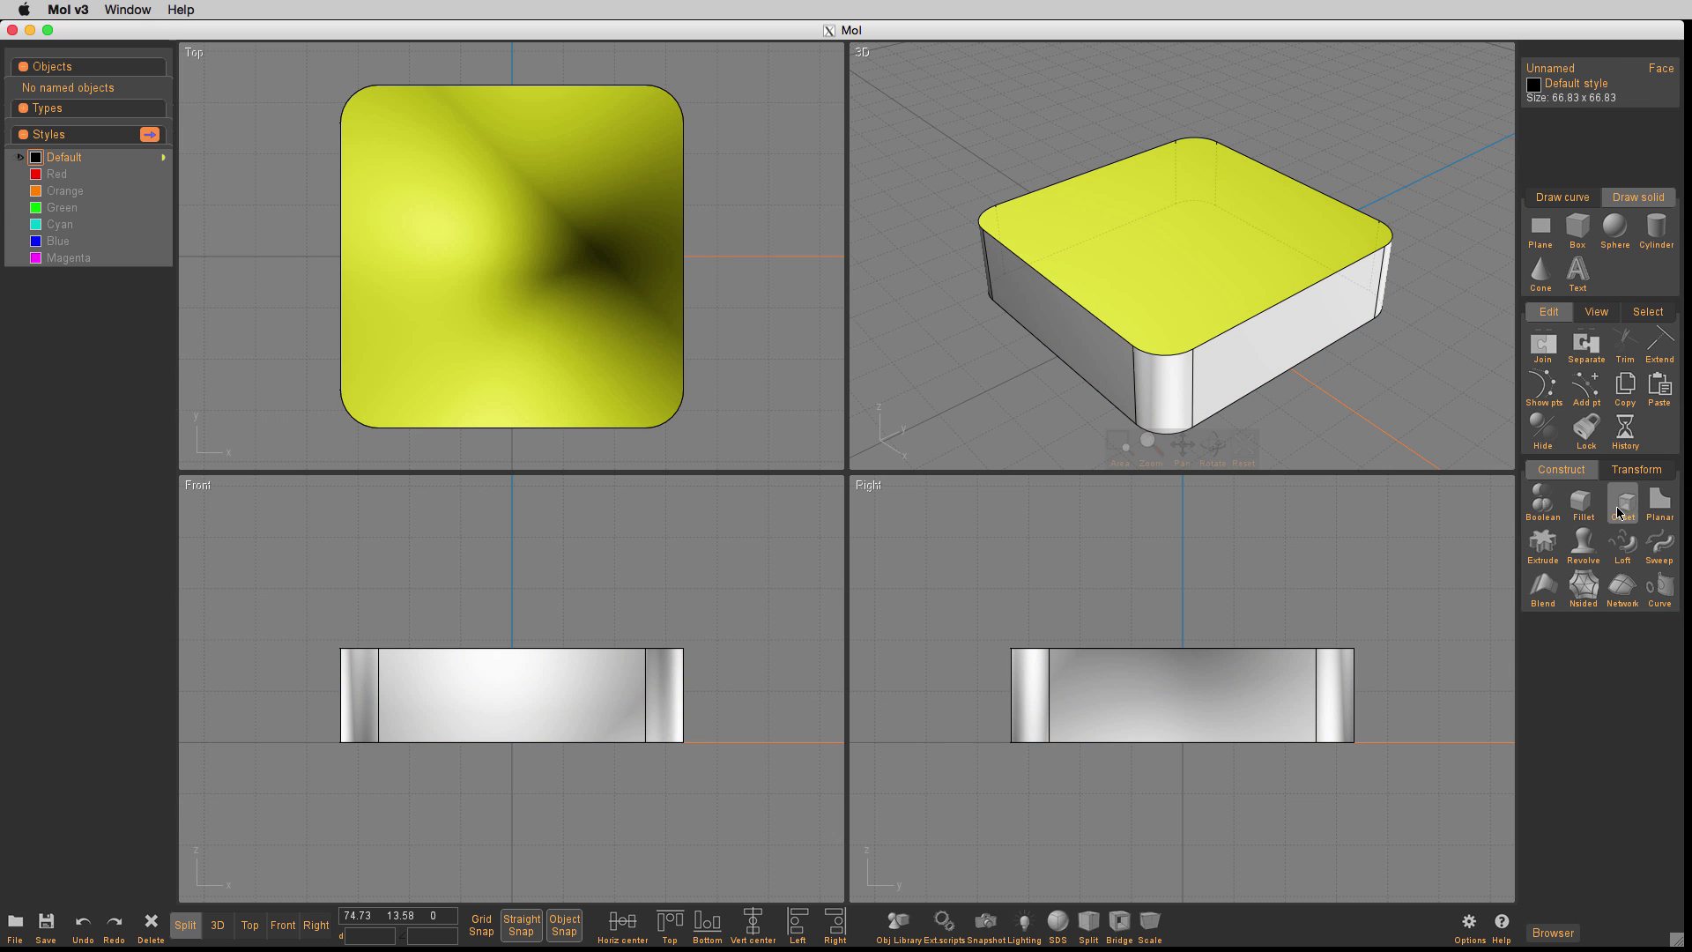
left_click(1624, 504)
left_click(1615, 503)
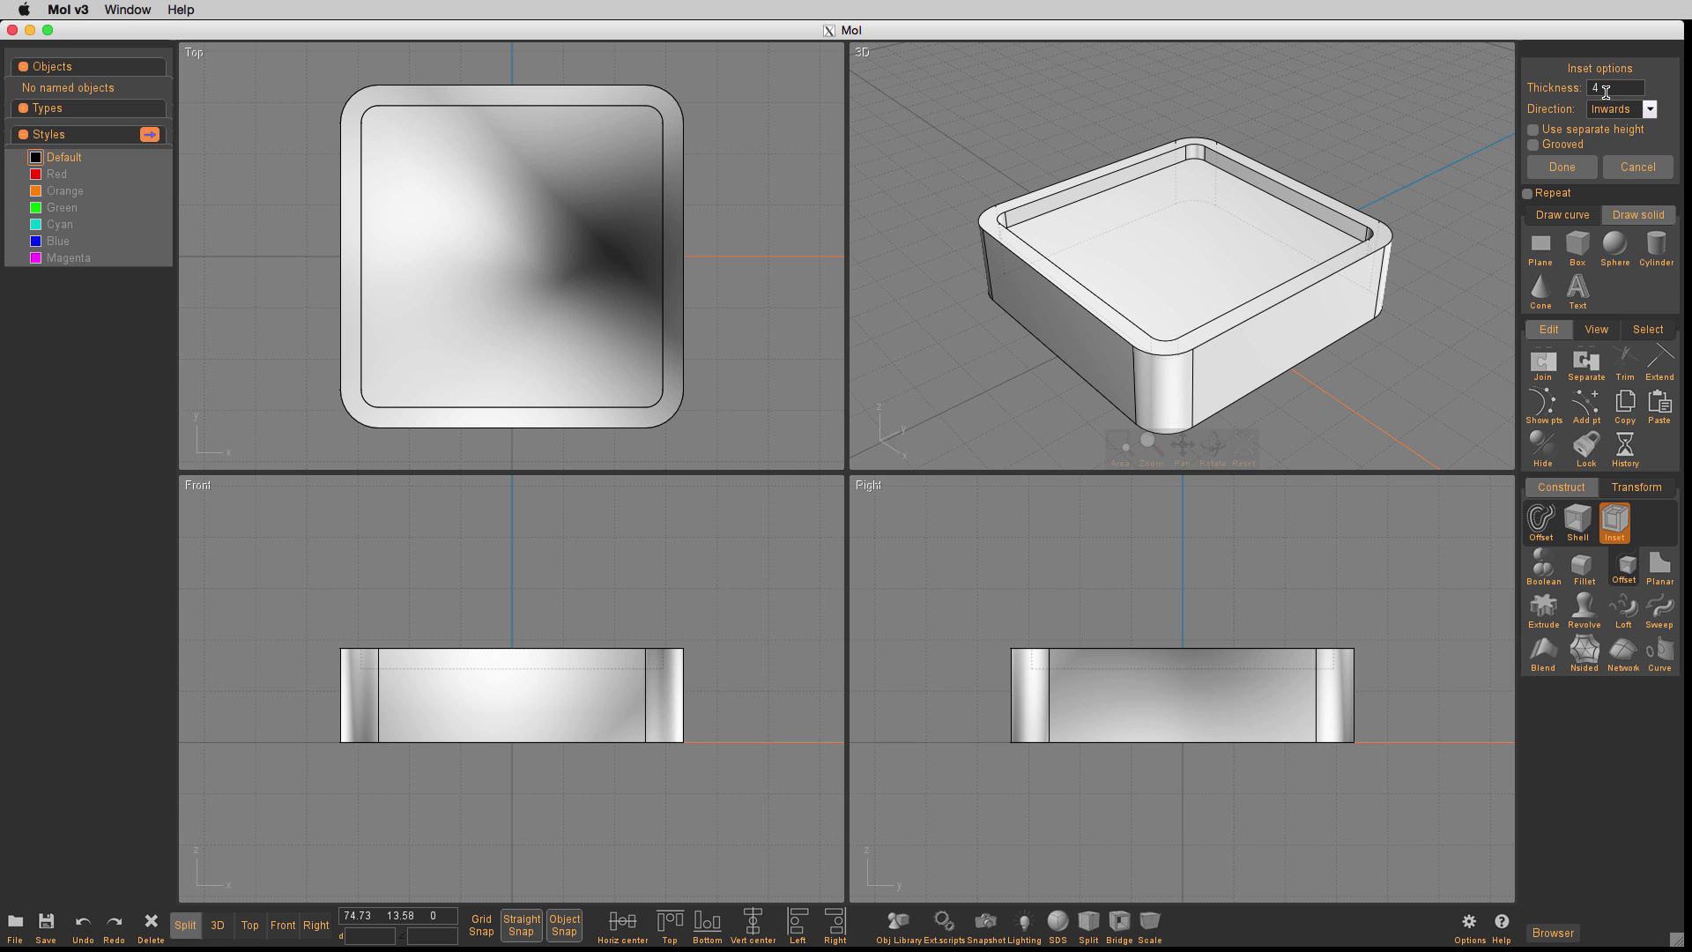
left_click(1604, 88)
left_click(1650, 194)
left_click(1667, 250)
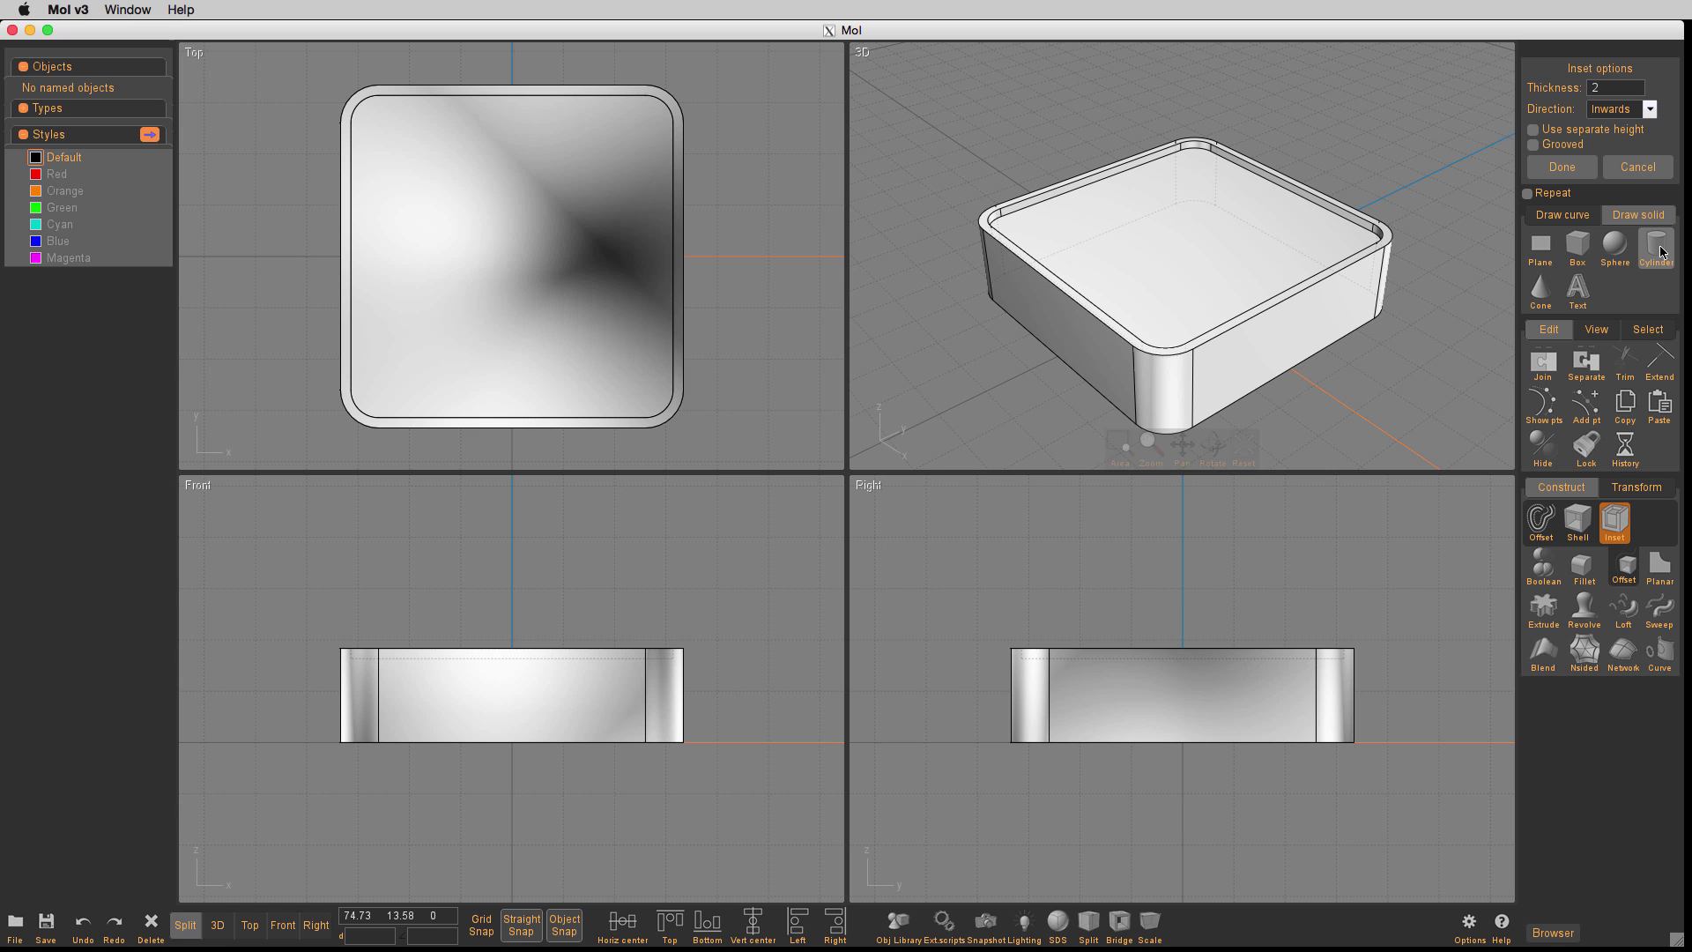
middle_click_drag(1361, 329, 1345, 293)
scroll(1345, 294, "down", 2)
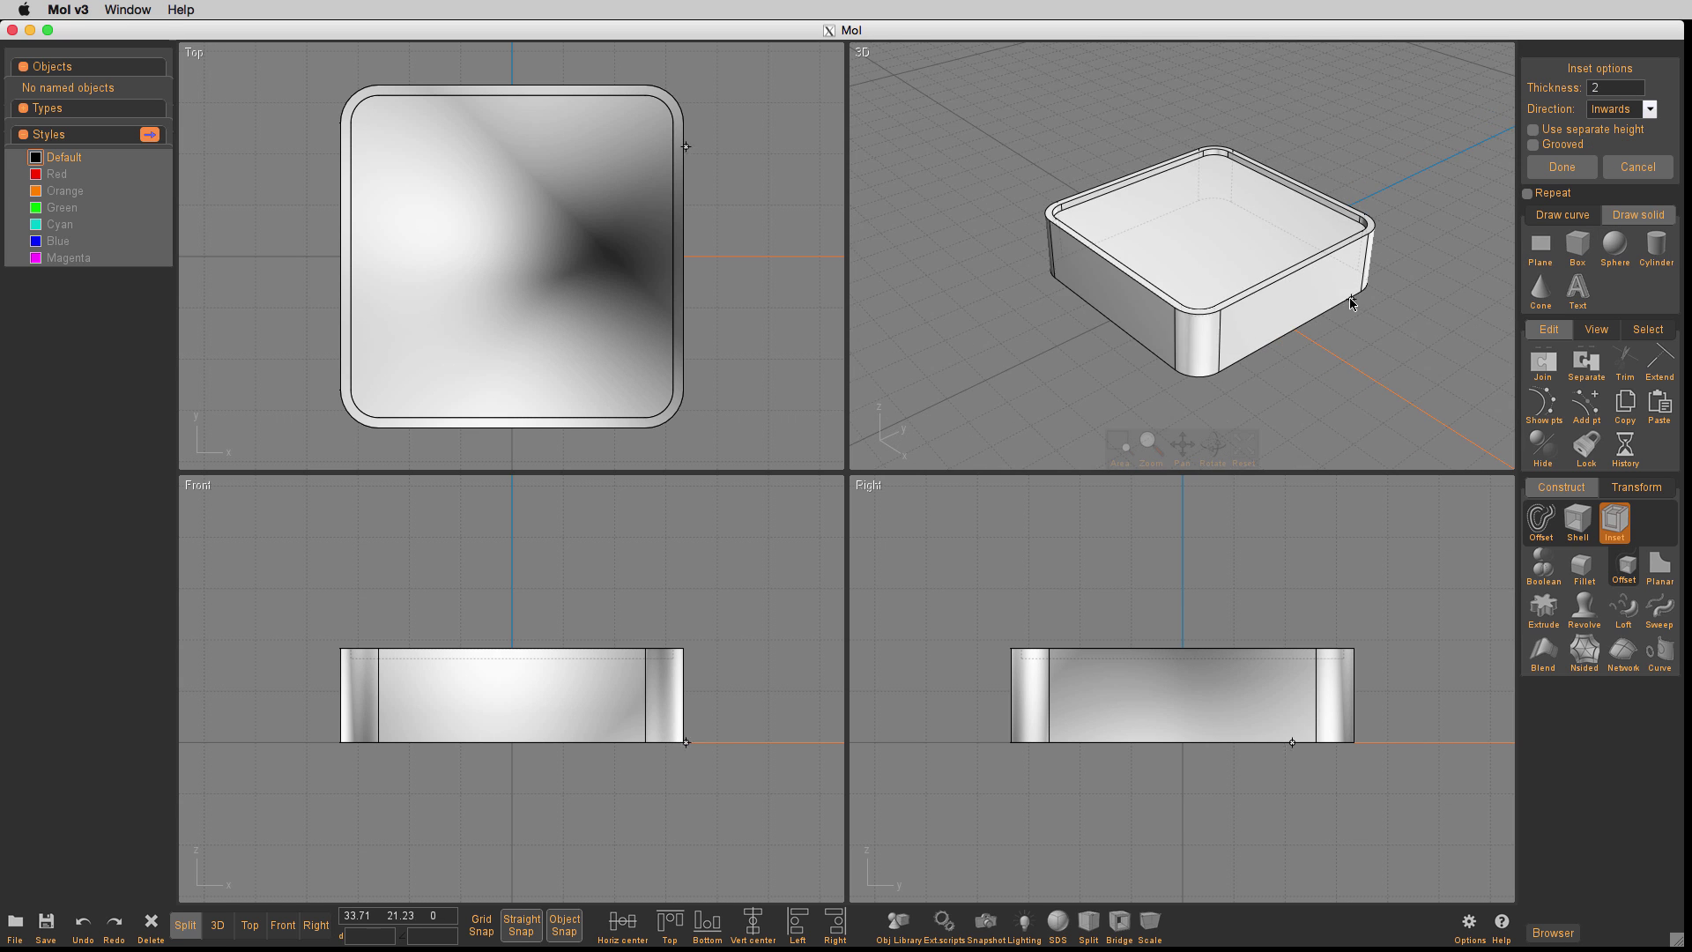
right_click_drag(1440, 285, 1504, 266)
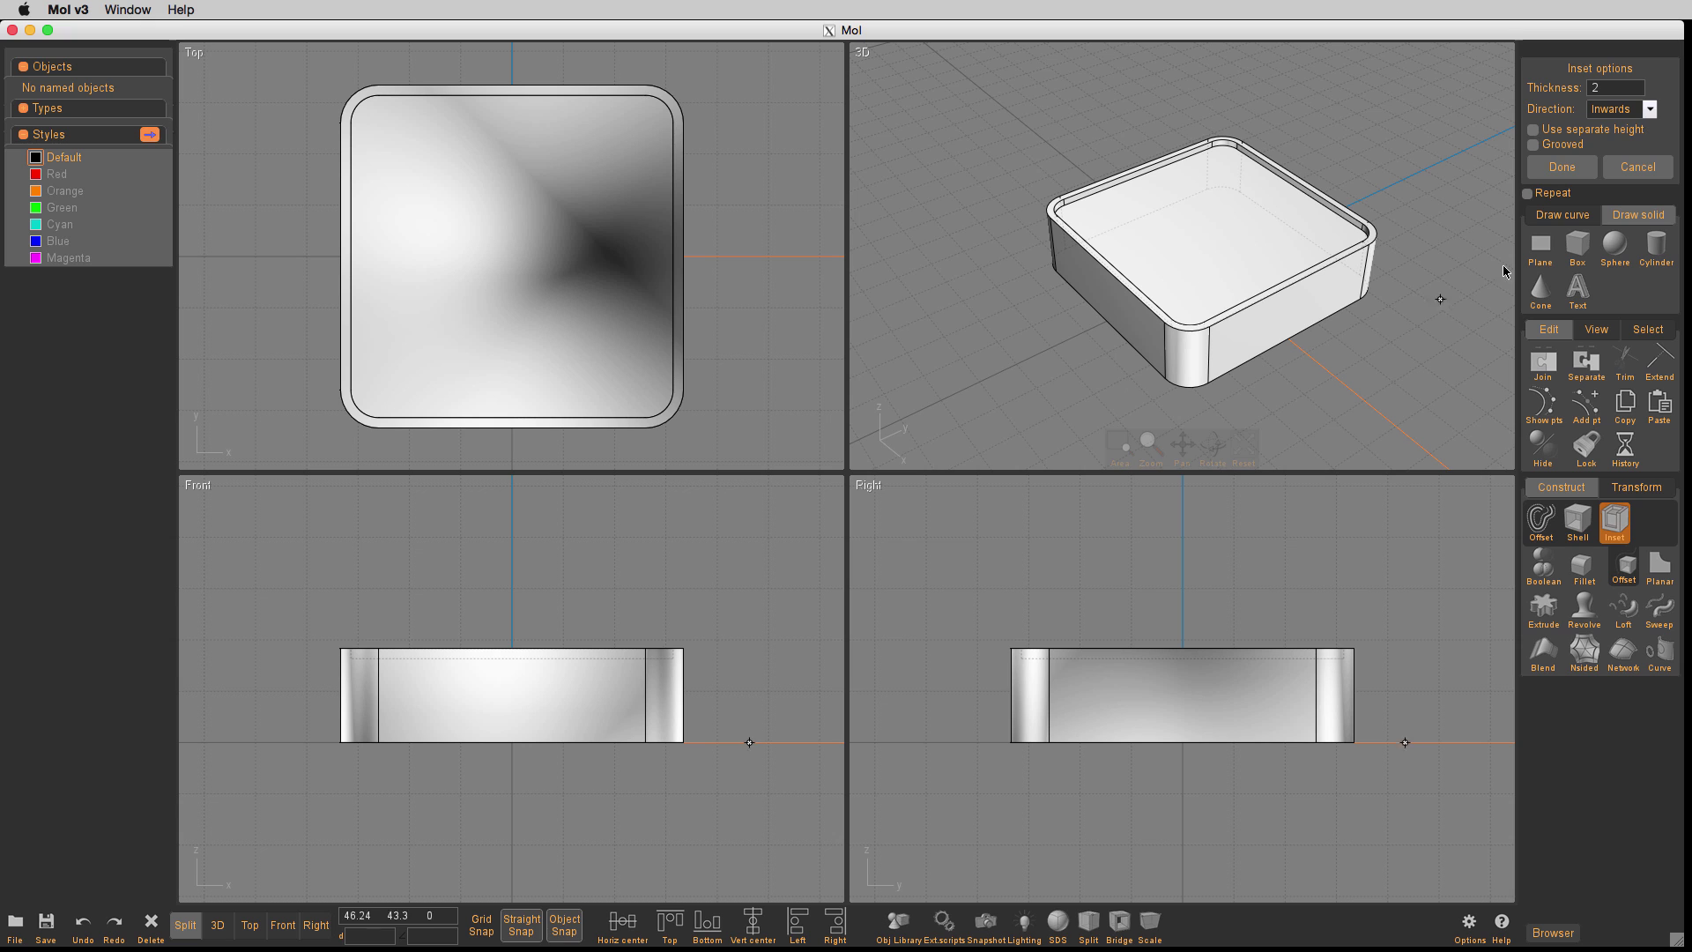
left_click(1562, 167)
Copy the recessed face inside the box rim and paste it in place as a separate surface
left_click(1226, 219)
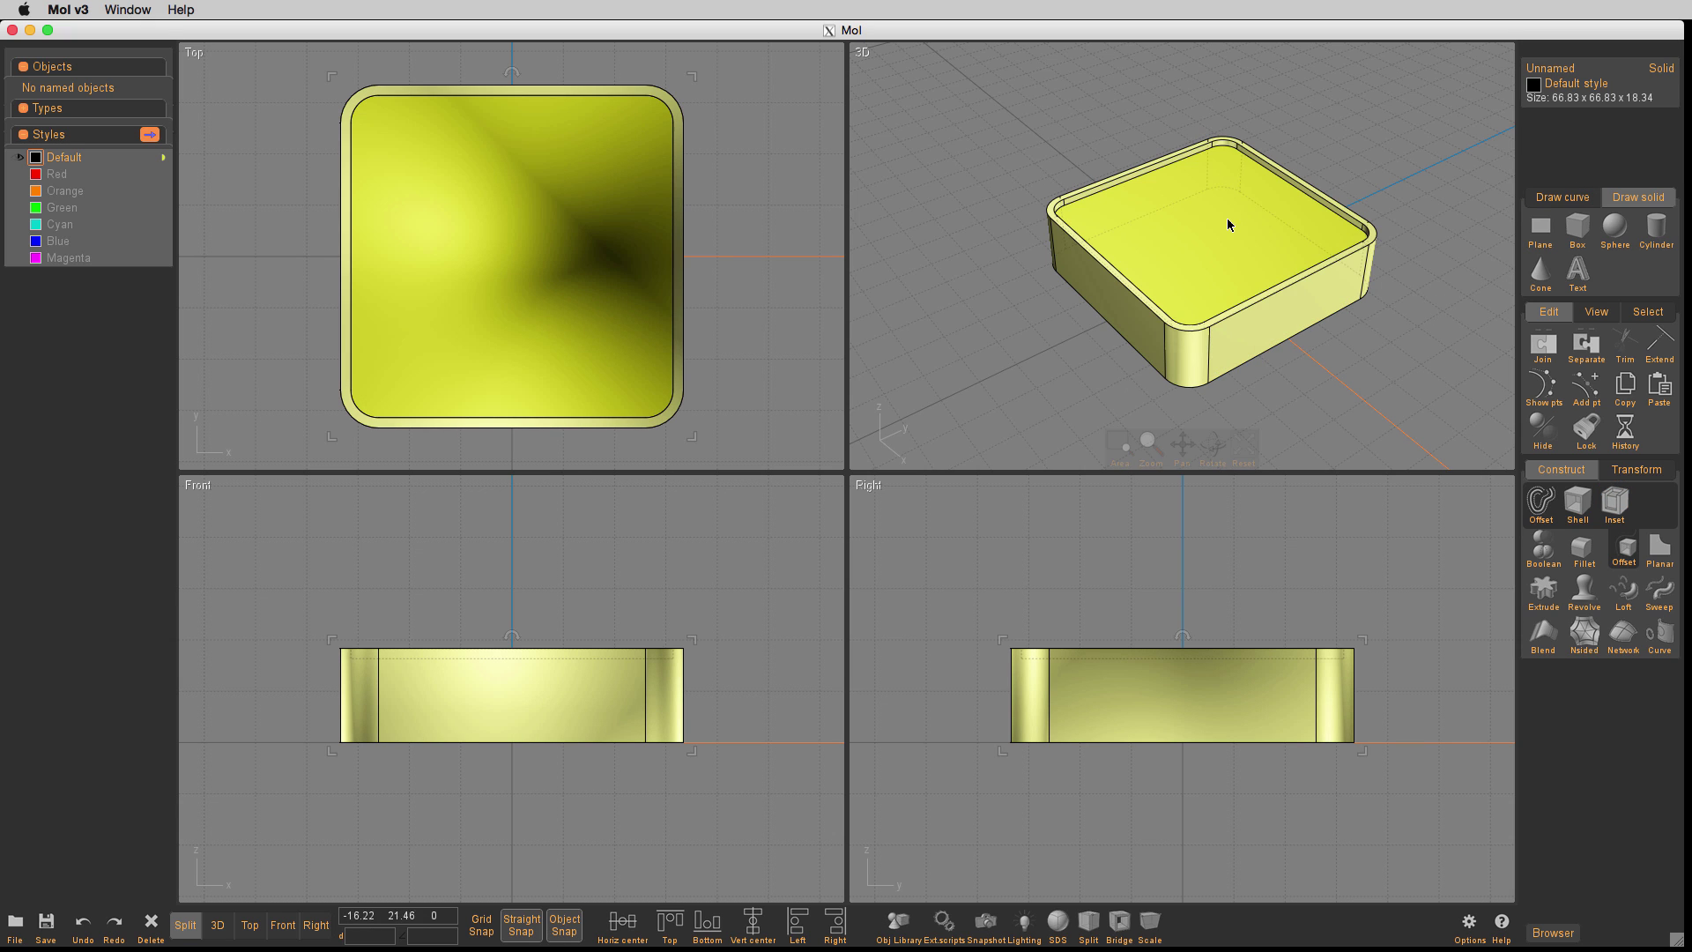
key("ctrl+c")
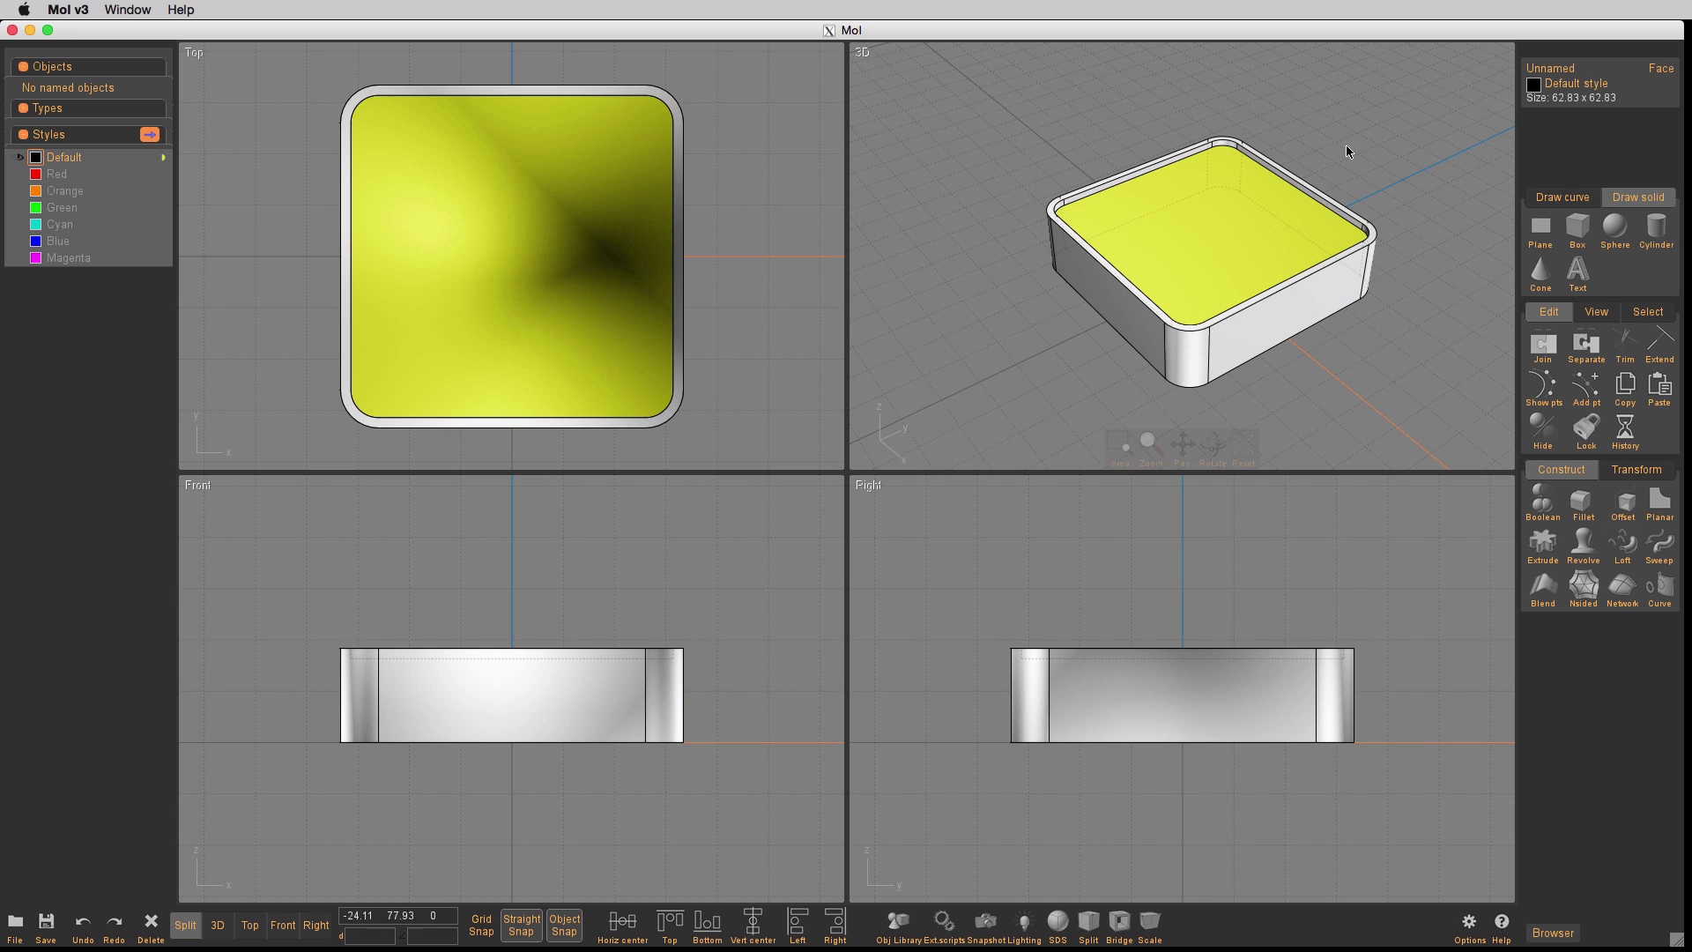
key("ctrl+v")
left_click(1380, 136)
left_click(1244, 225)
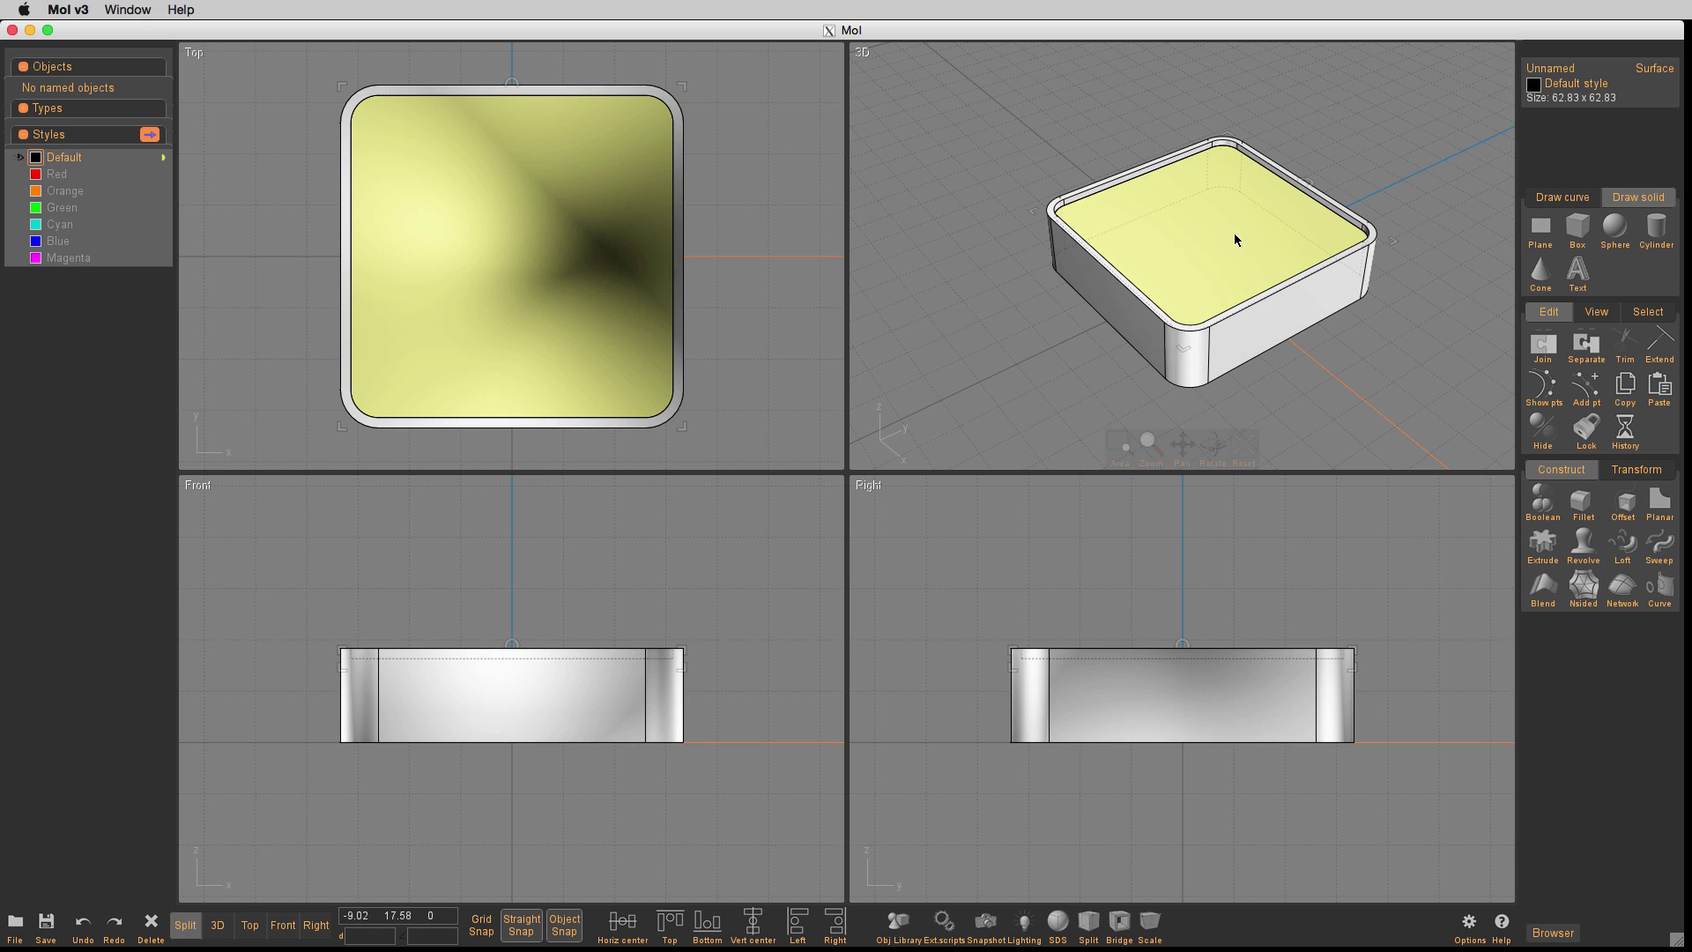
Isolate the pasted surface so that the box is hidden
left_click(1430, 195)
left_click(1165, 263)
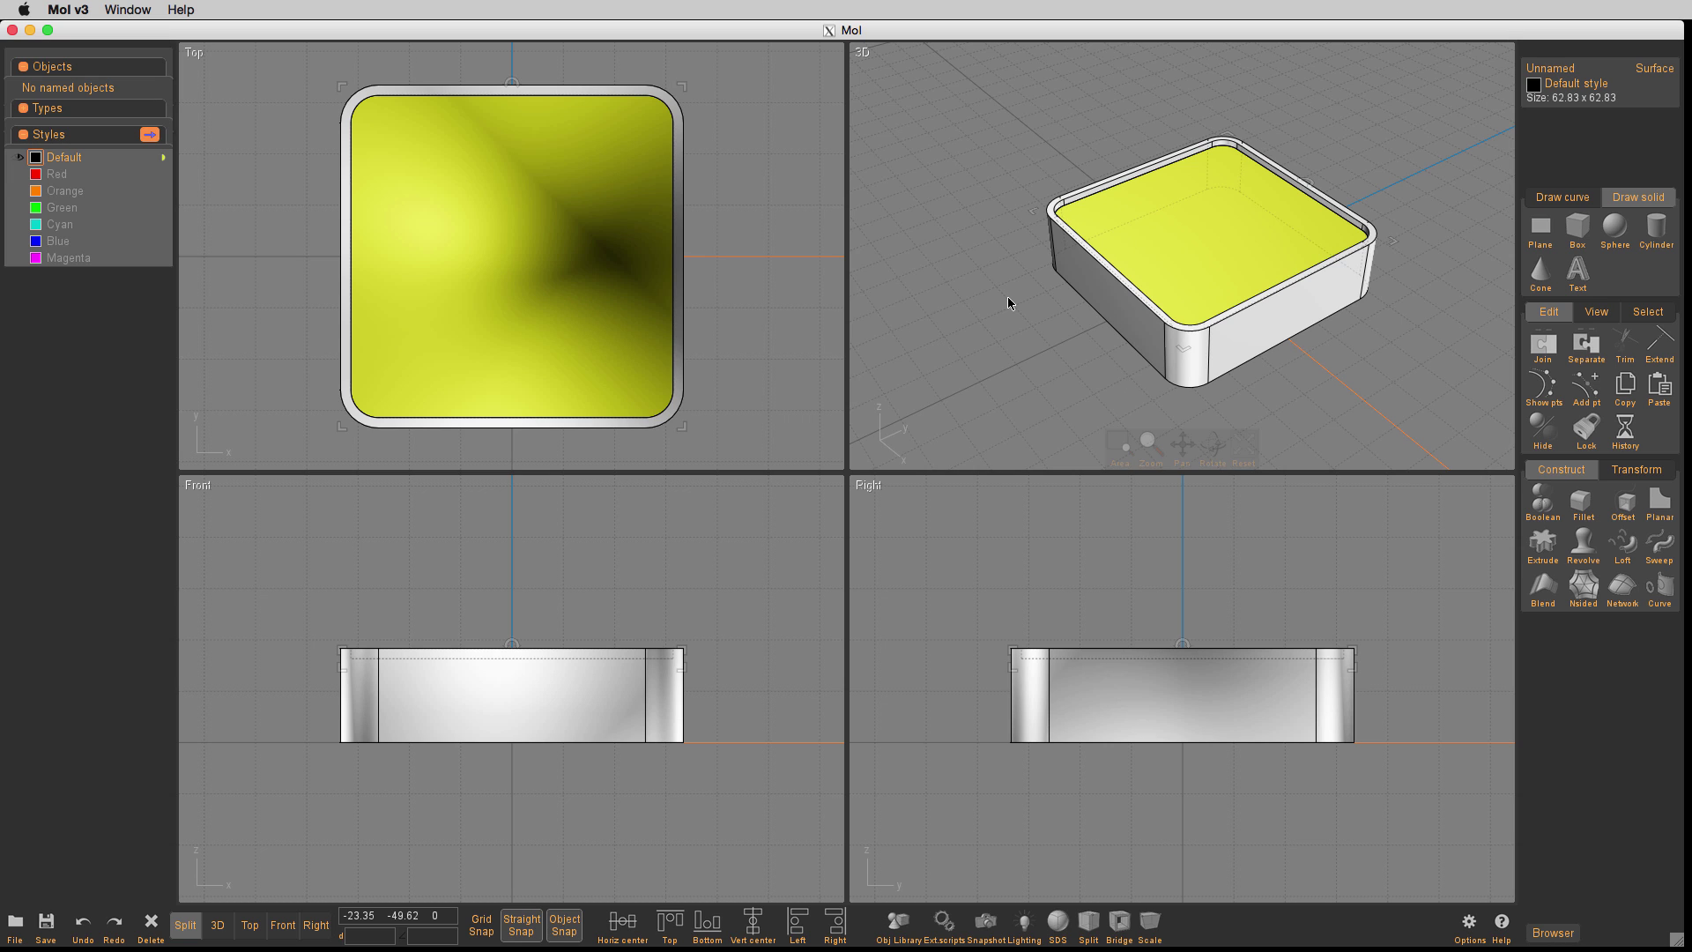
key("Escape")
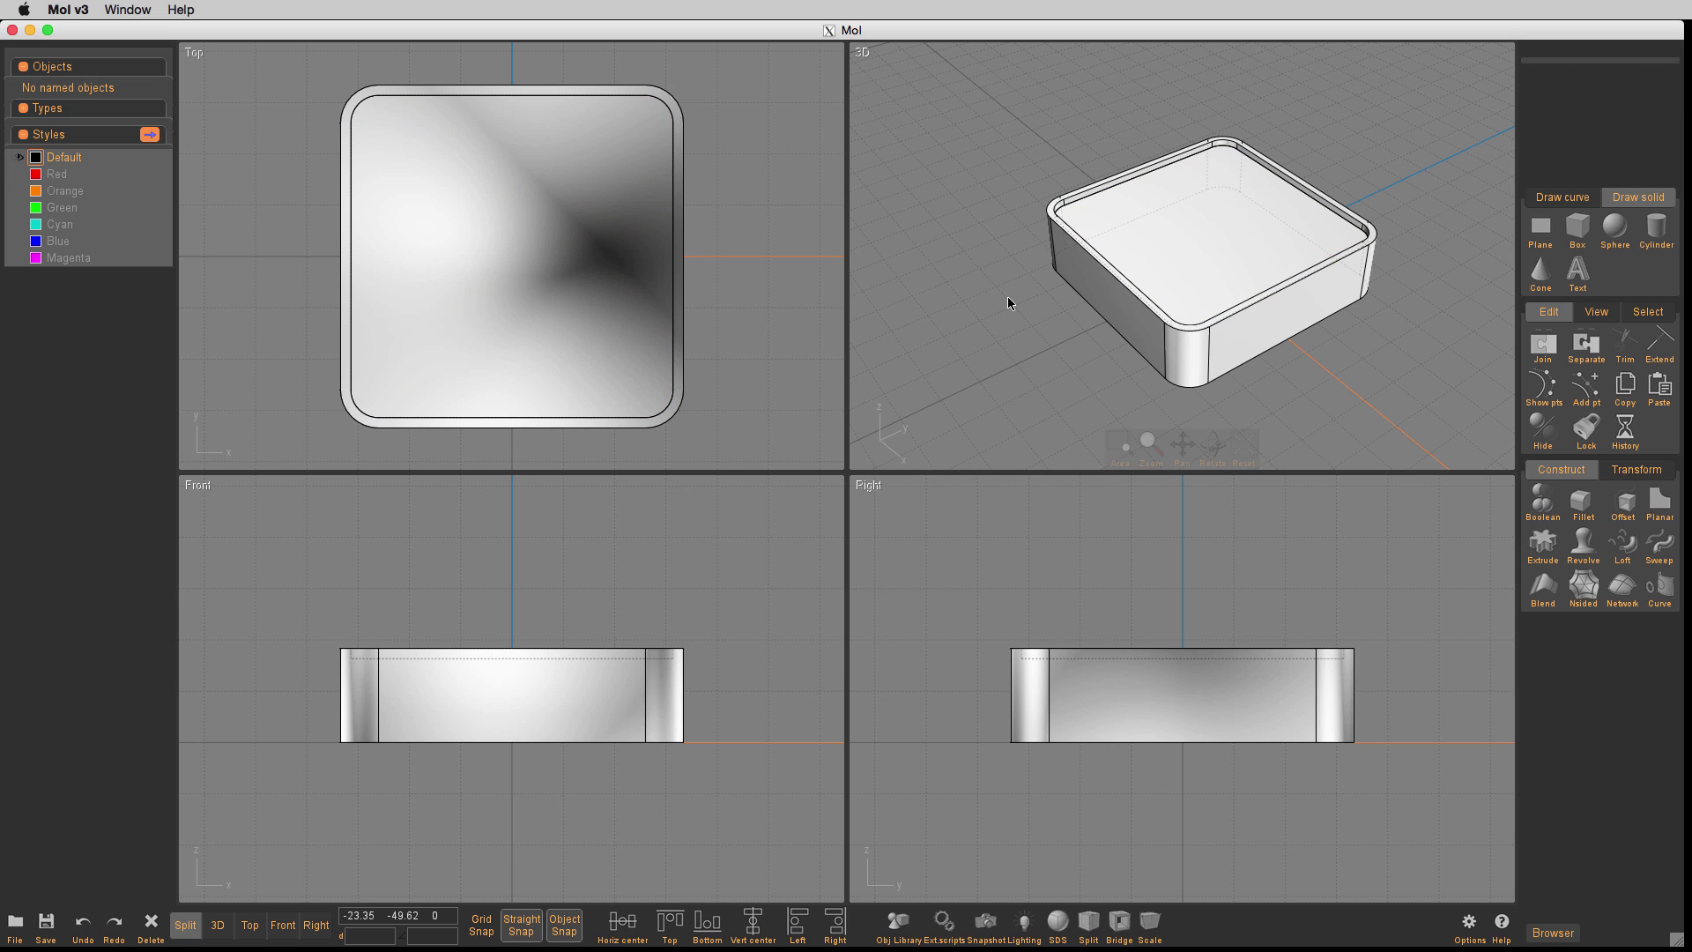
key("ctrl+v")
key("ctrl+z")
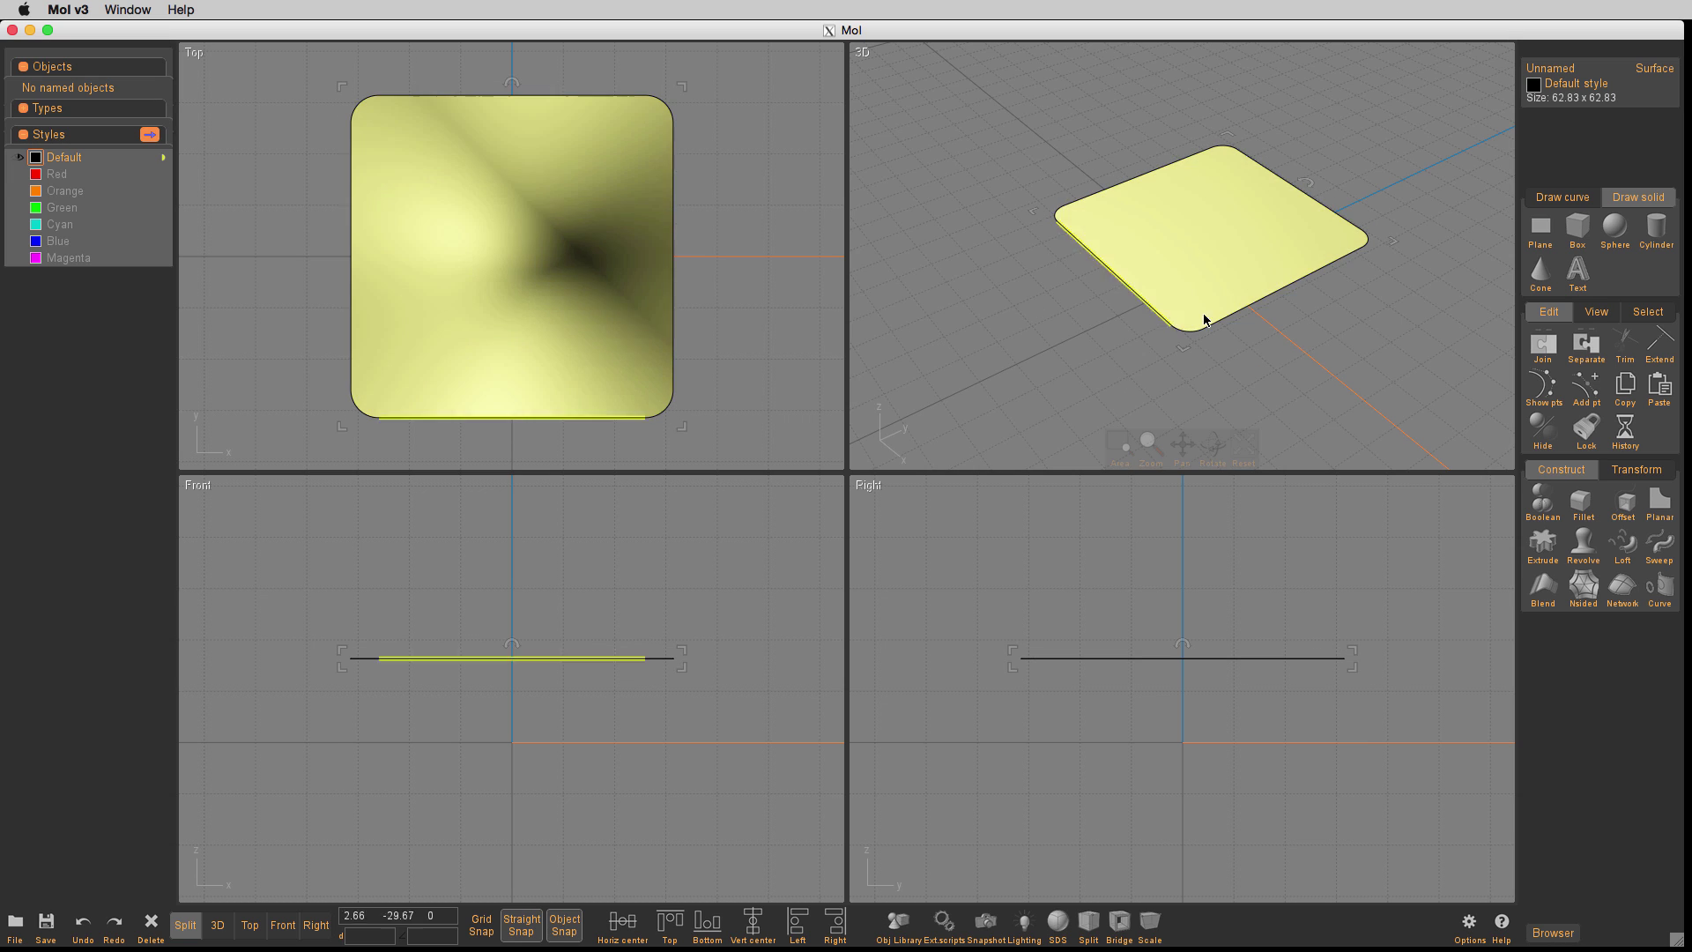
Shell the isolated surface into a solid plate with thickness 2 and direction Flip
mouse_move(1447, 287)
right_mouse_down()
mouse_move(1403, 167)
mouse_move(1416, 290)
mouse_move(1450, 294)
right_mouse_up()
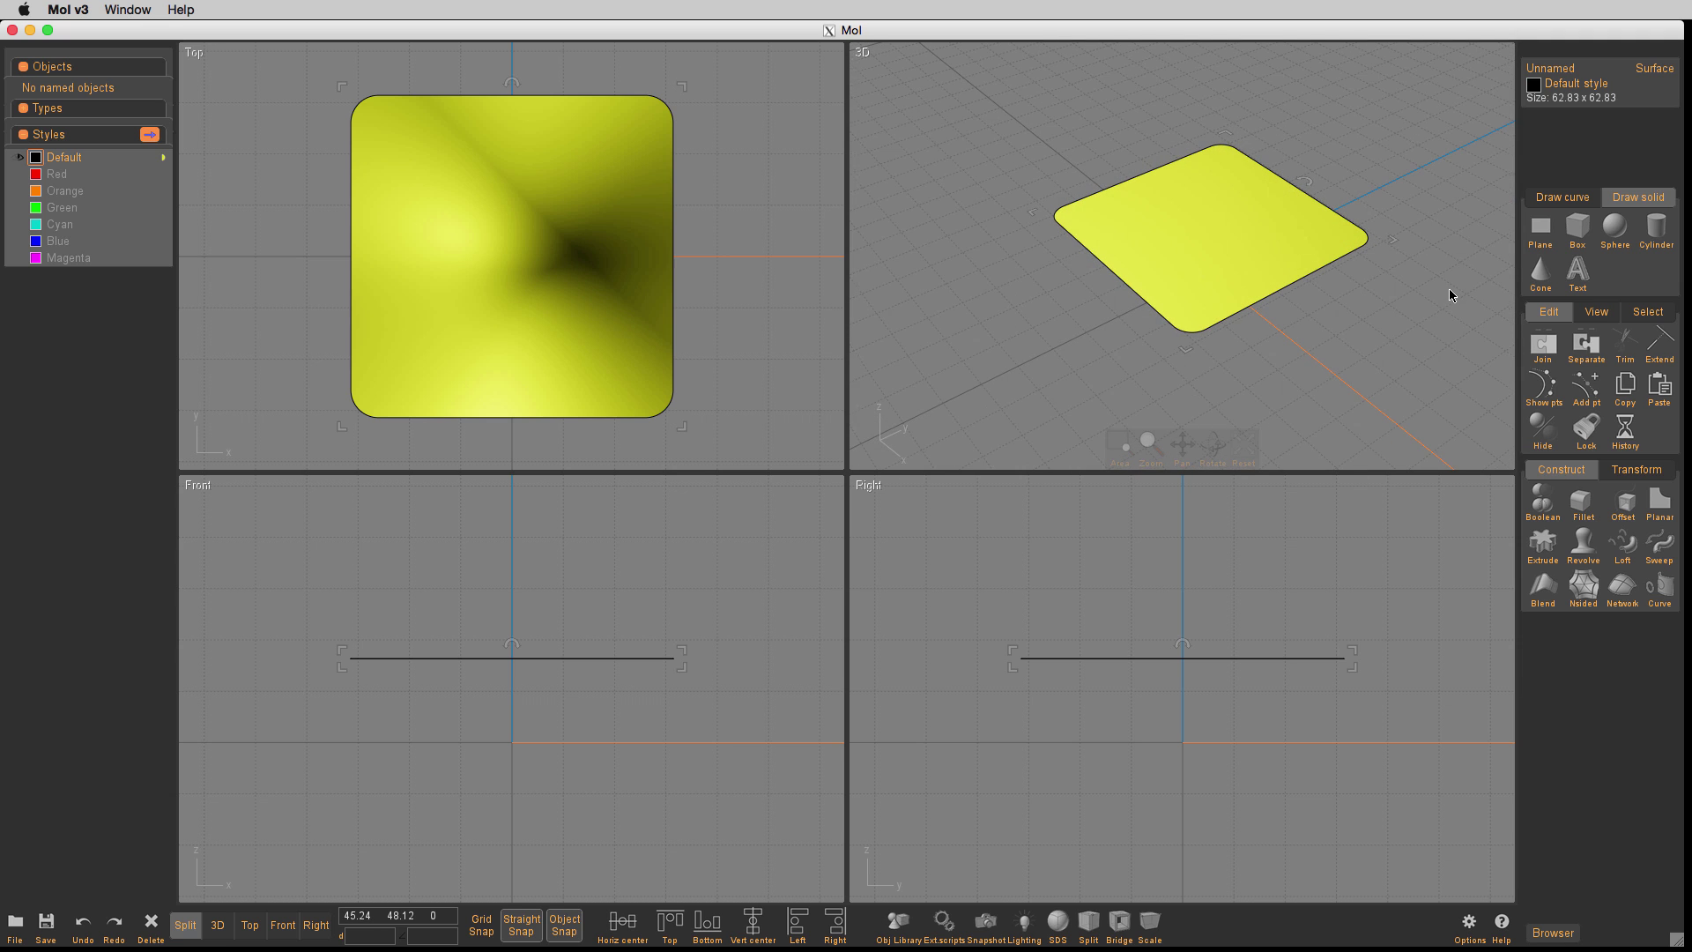
left_click(1635, 513)
left_click(1577, 510)
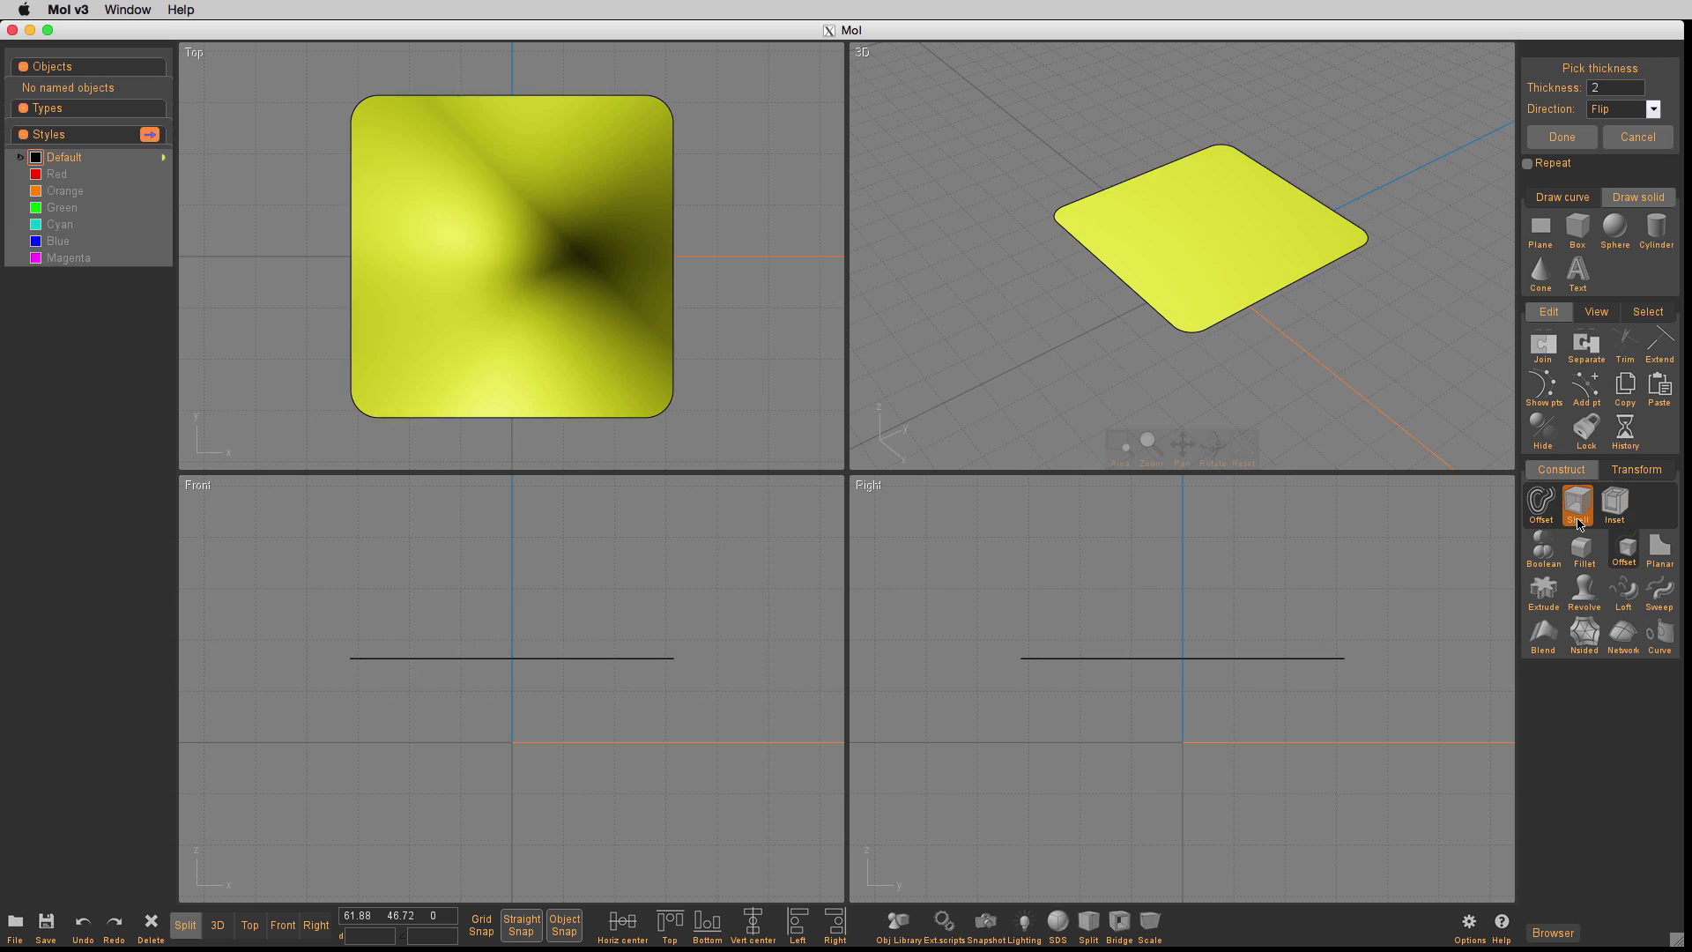
left_click(1653, 108)
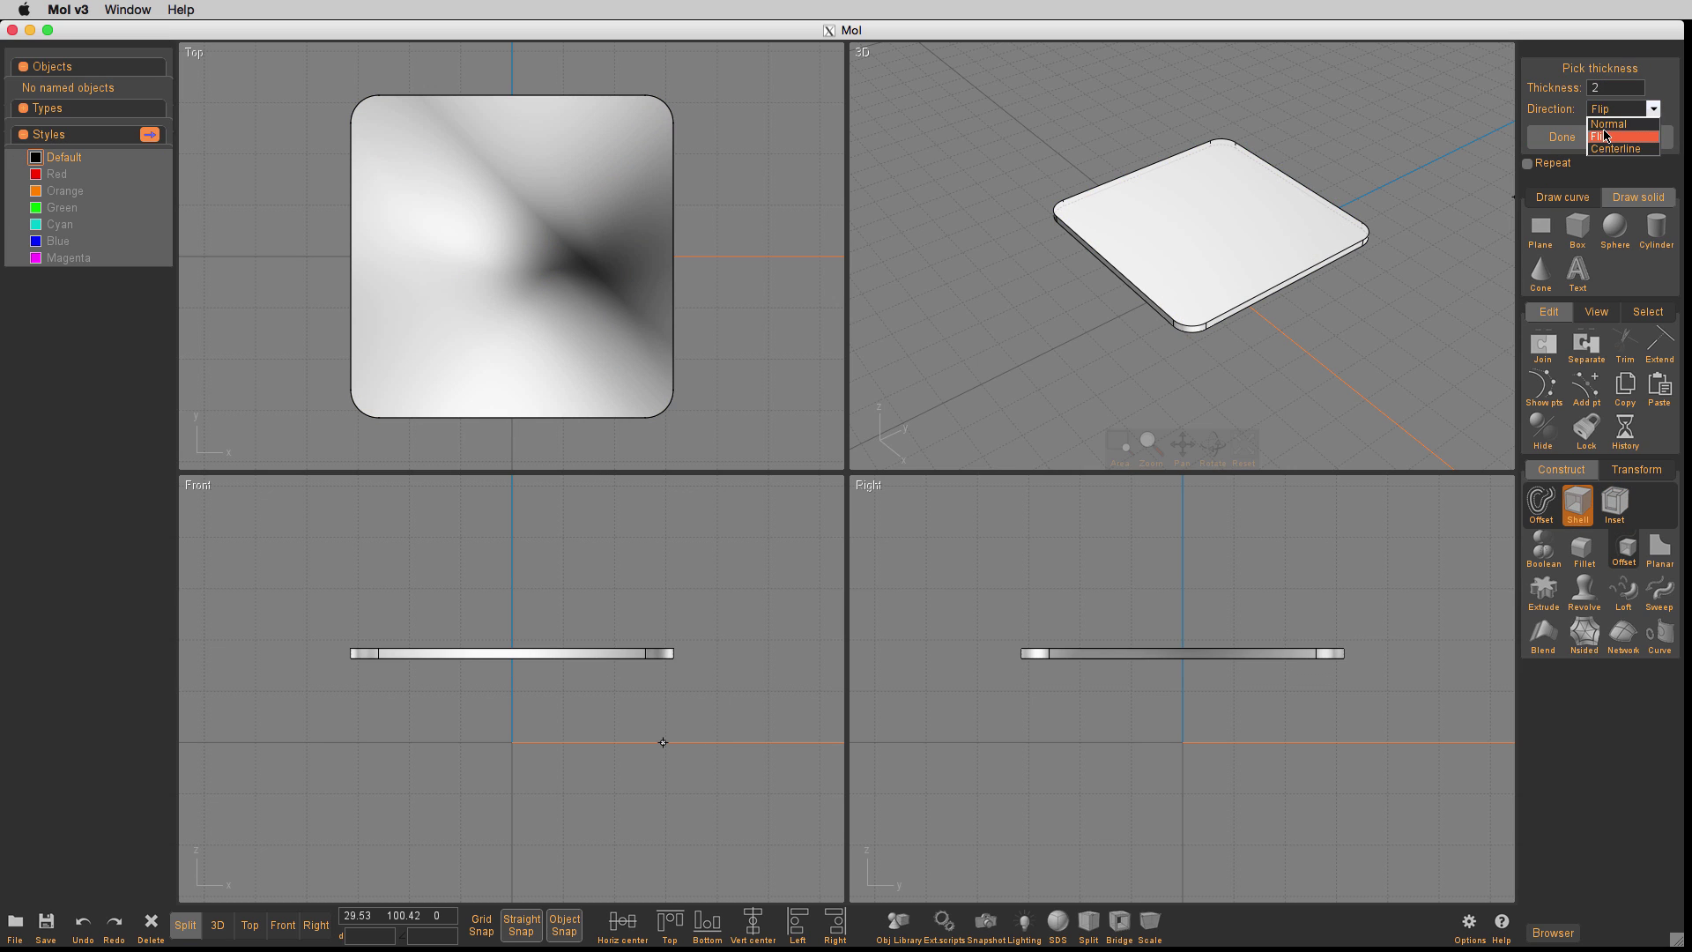
left_click(1606, 132)
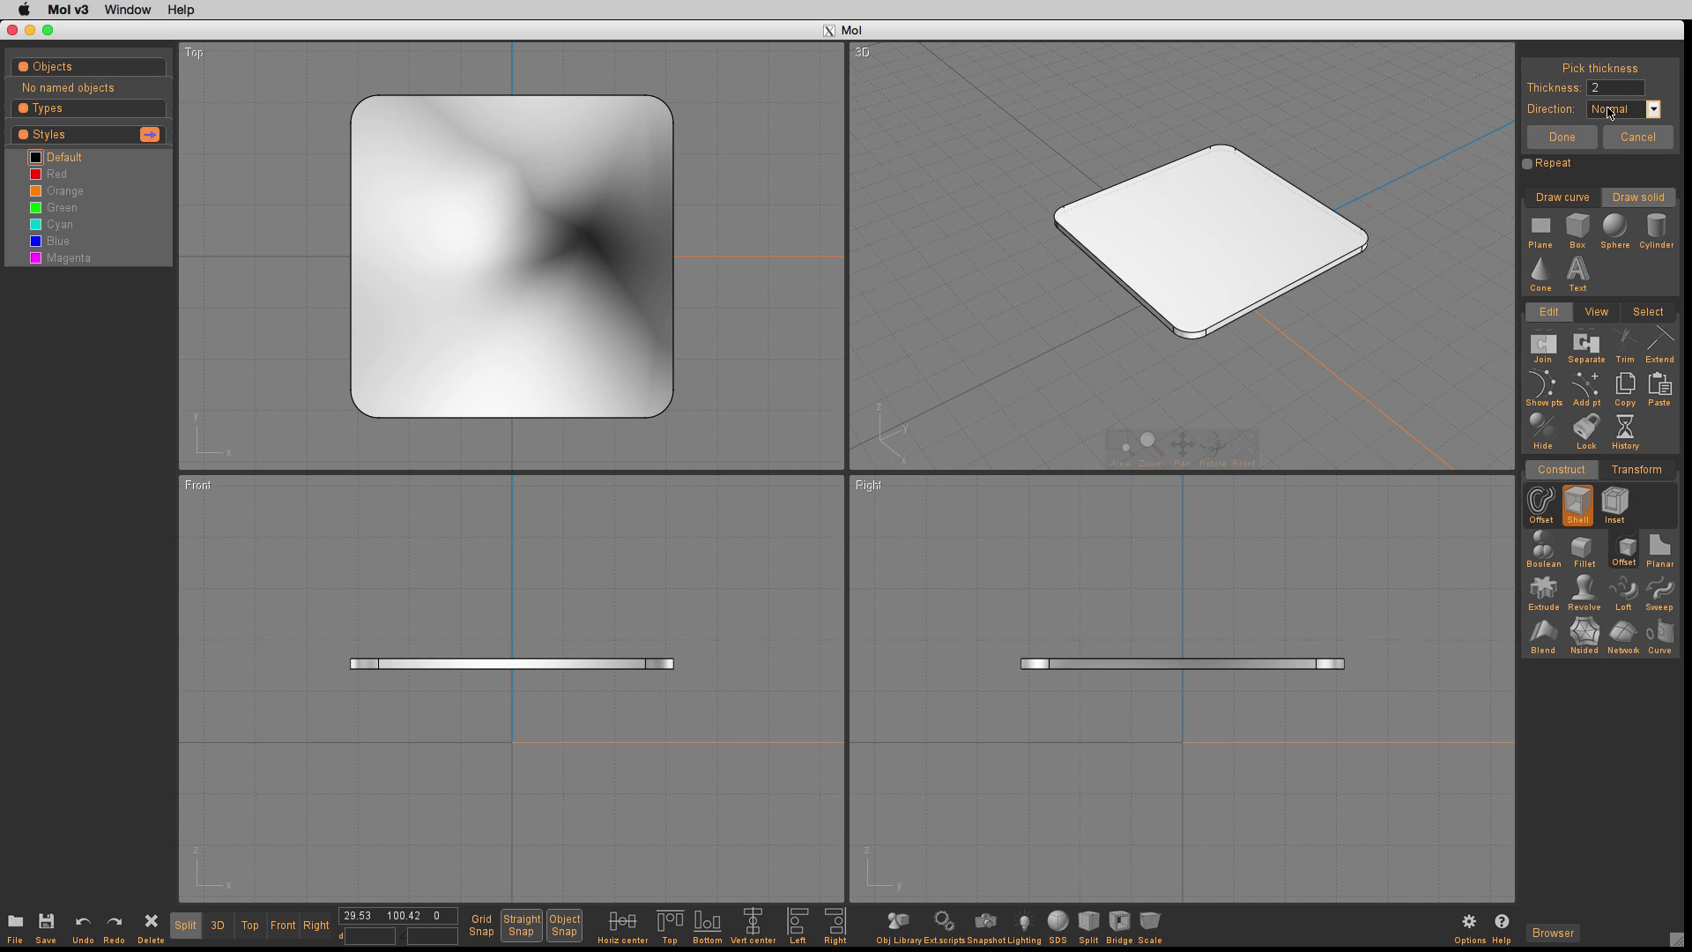
left_click(1611, 108)
left_click(1617, 141)
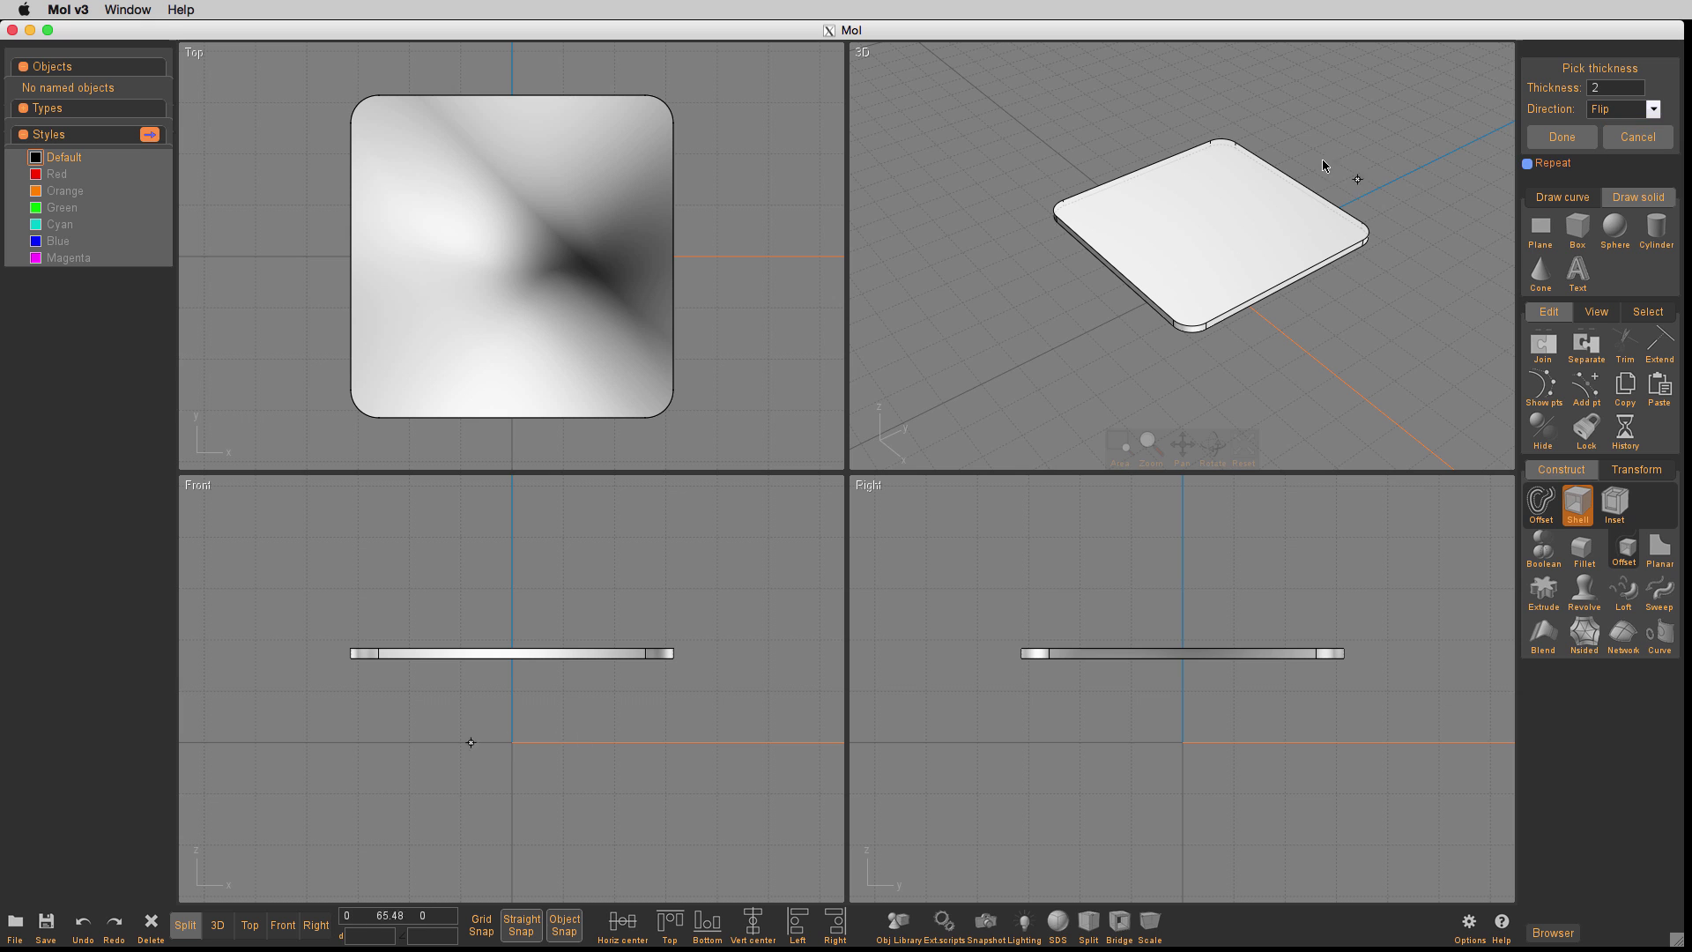
left_click(1565, 145)
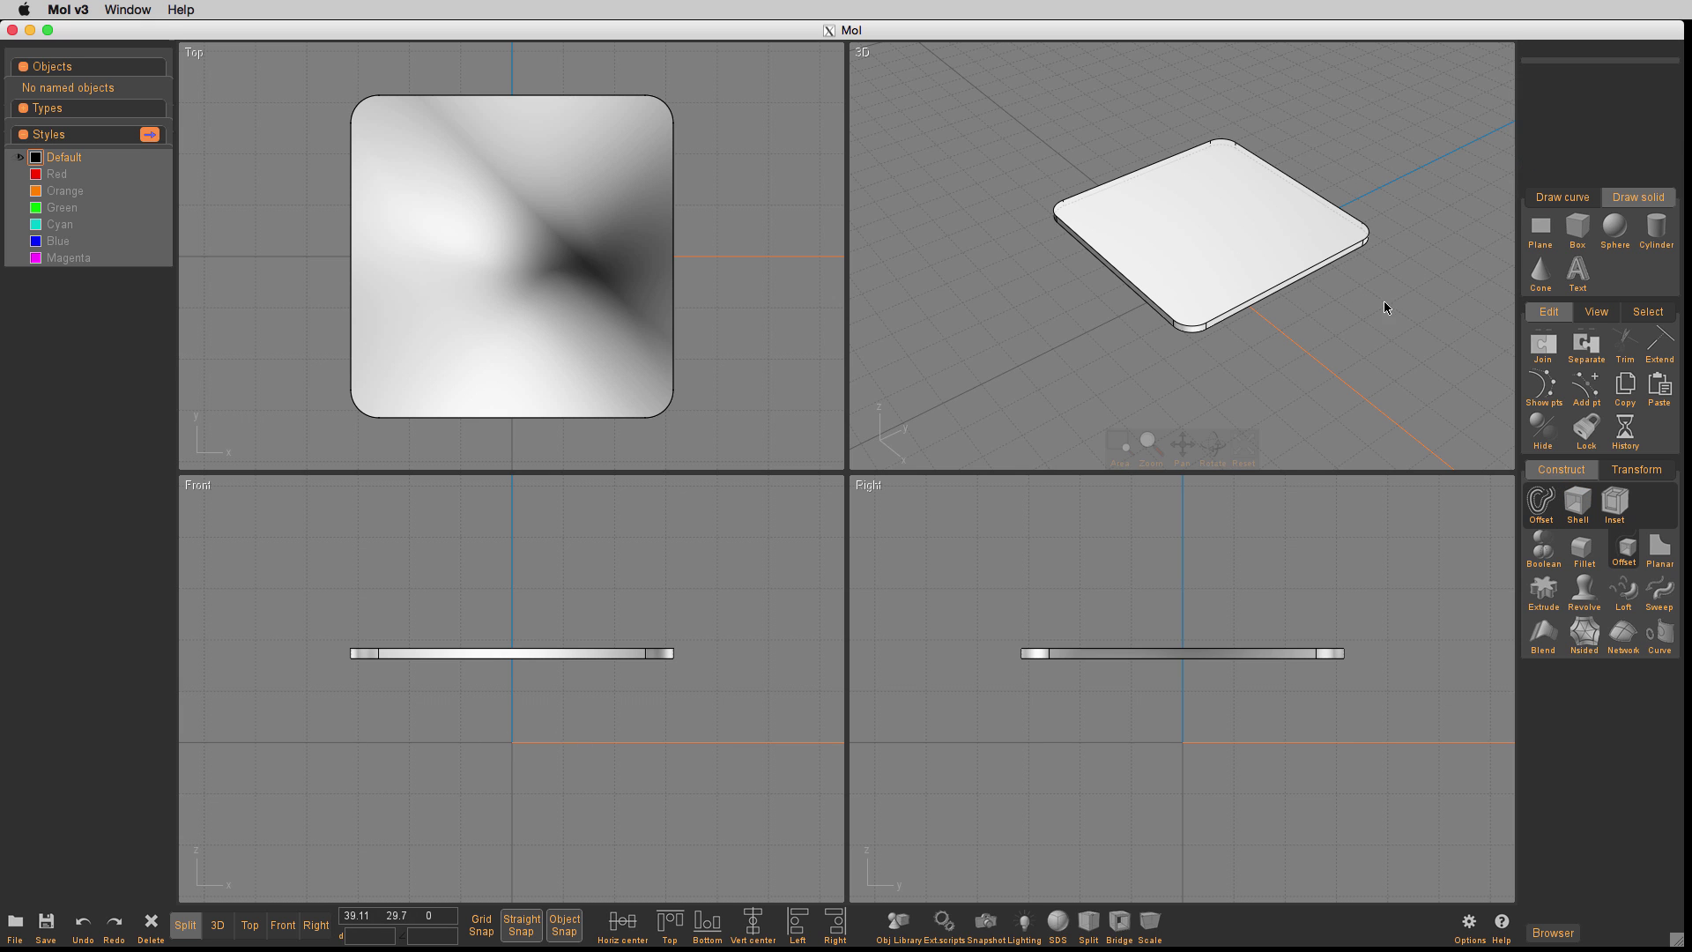
mouse_move(1384, 300)
left_mouse_down()
mouse_move(1361, 173)
mouse_move(1386, 268)
mouse_move(1358, 285)
left_mouse_up()
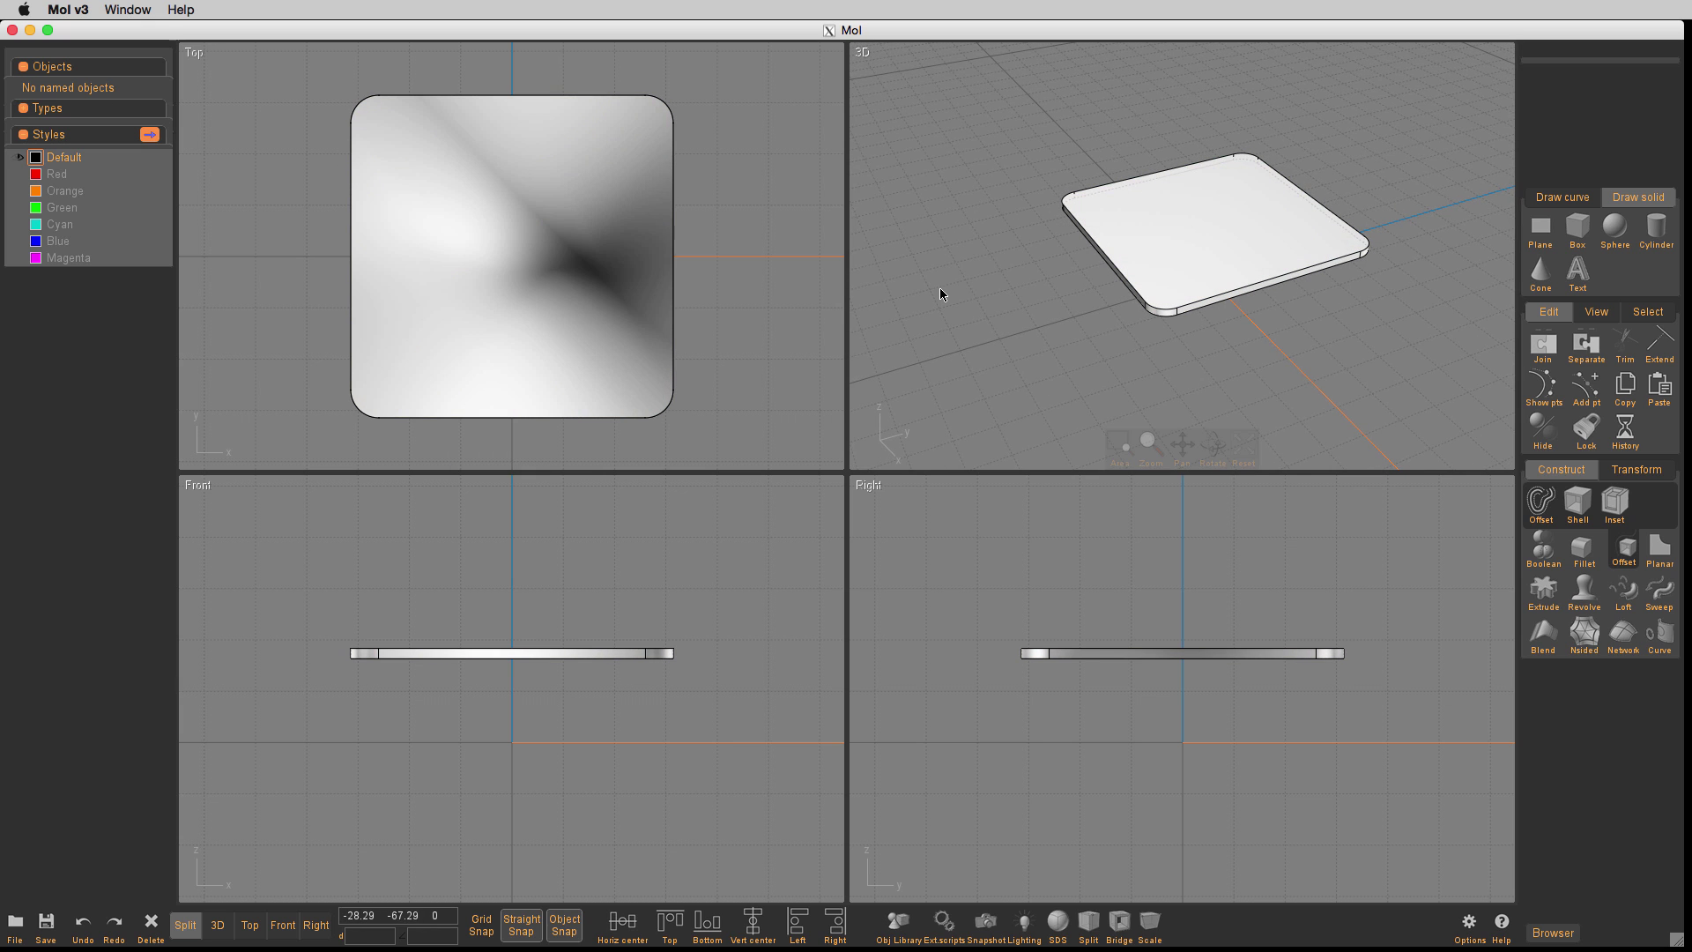
Show the hidden box again and enlarge the 3D view to fill the whole workspace
key("ctrl+h")
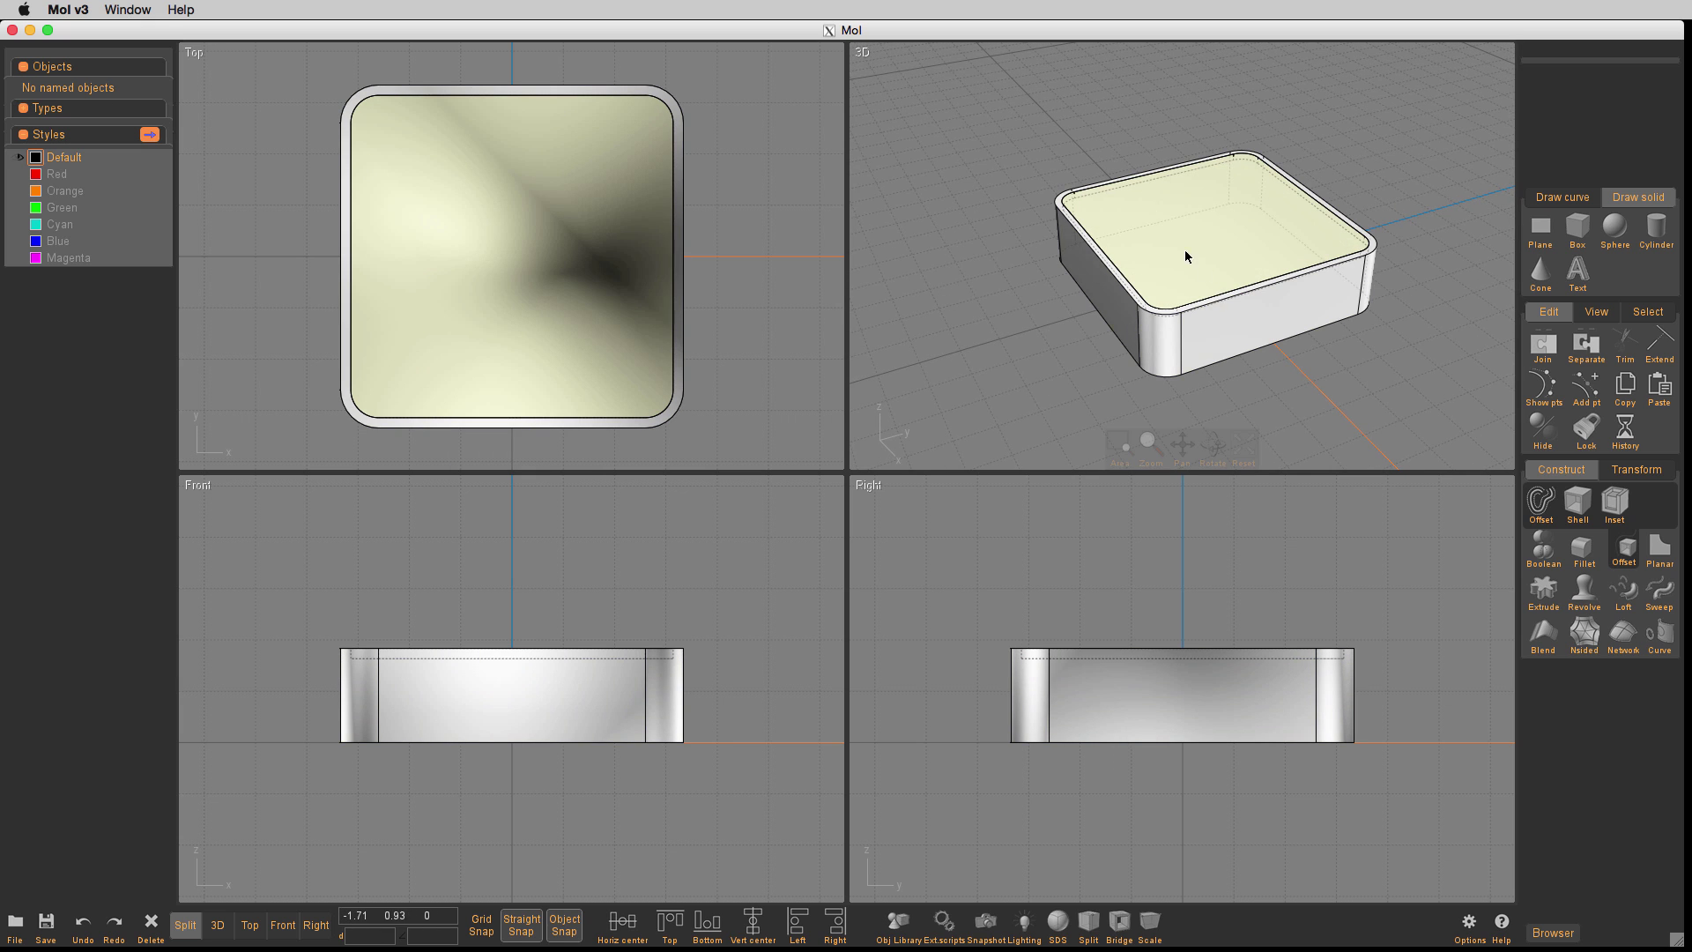
scroll(1128, 207, "up", 2)
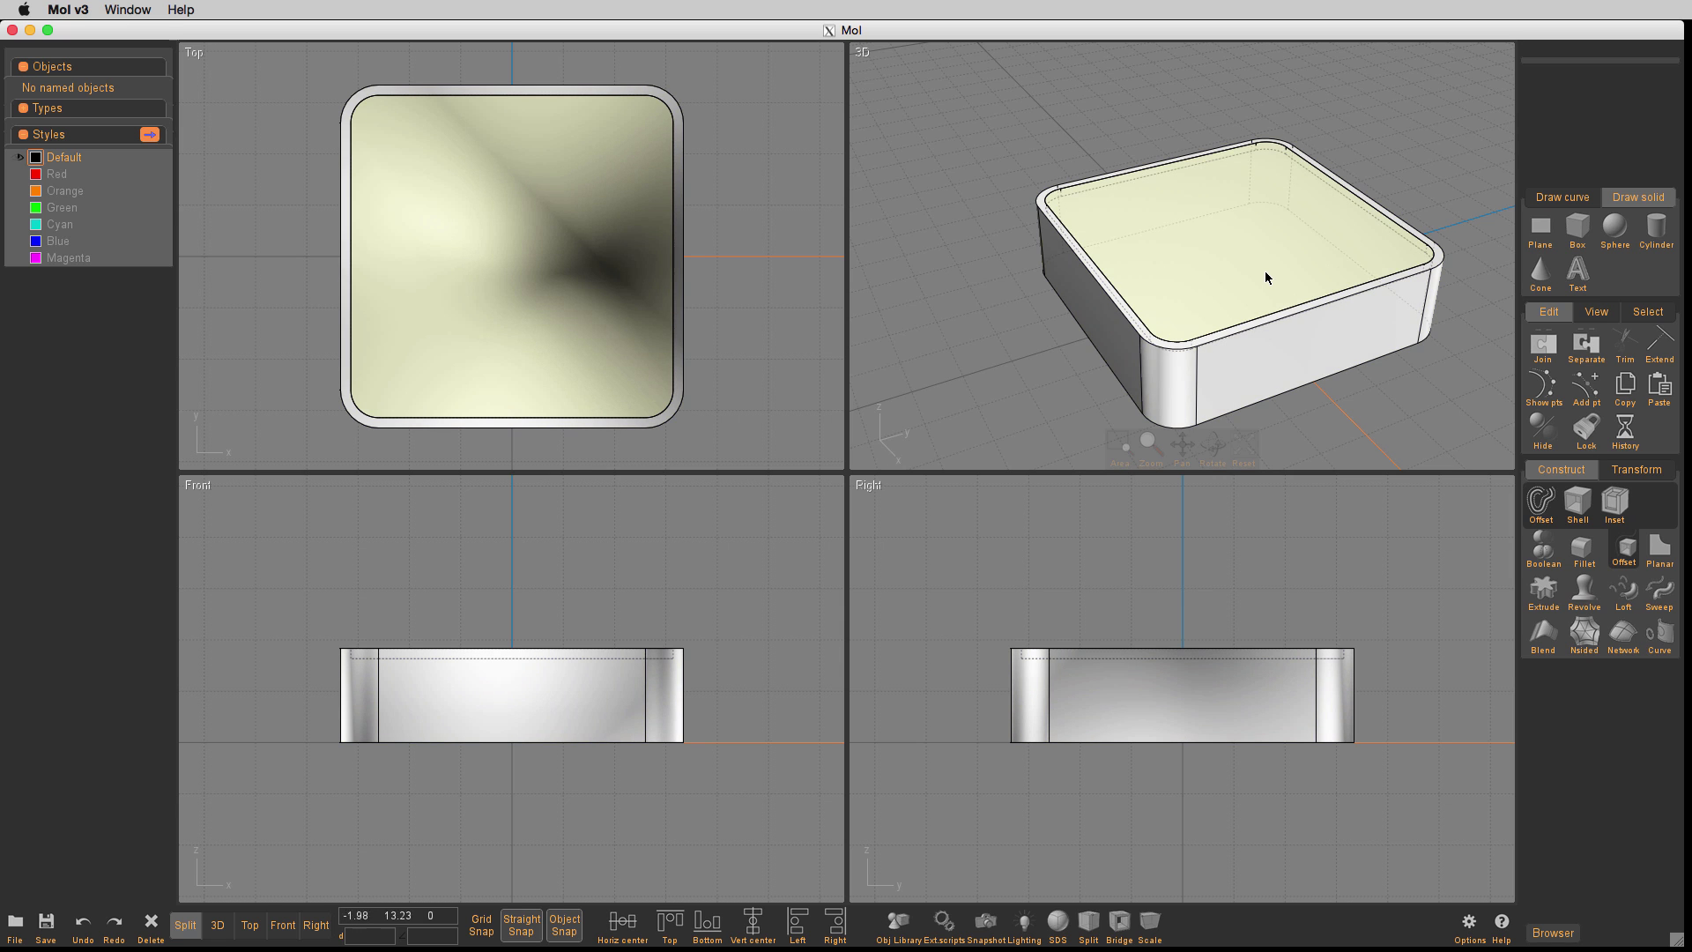
key("space")
scroll(1113, 385, "down", 2)
middle_click_drag(1113, 383, 961, 330)
key("Tab")
key("Tab")
scroll(982, 370, "down", 2)
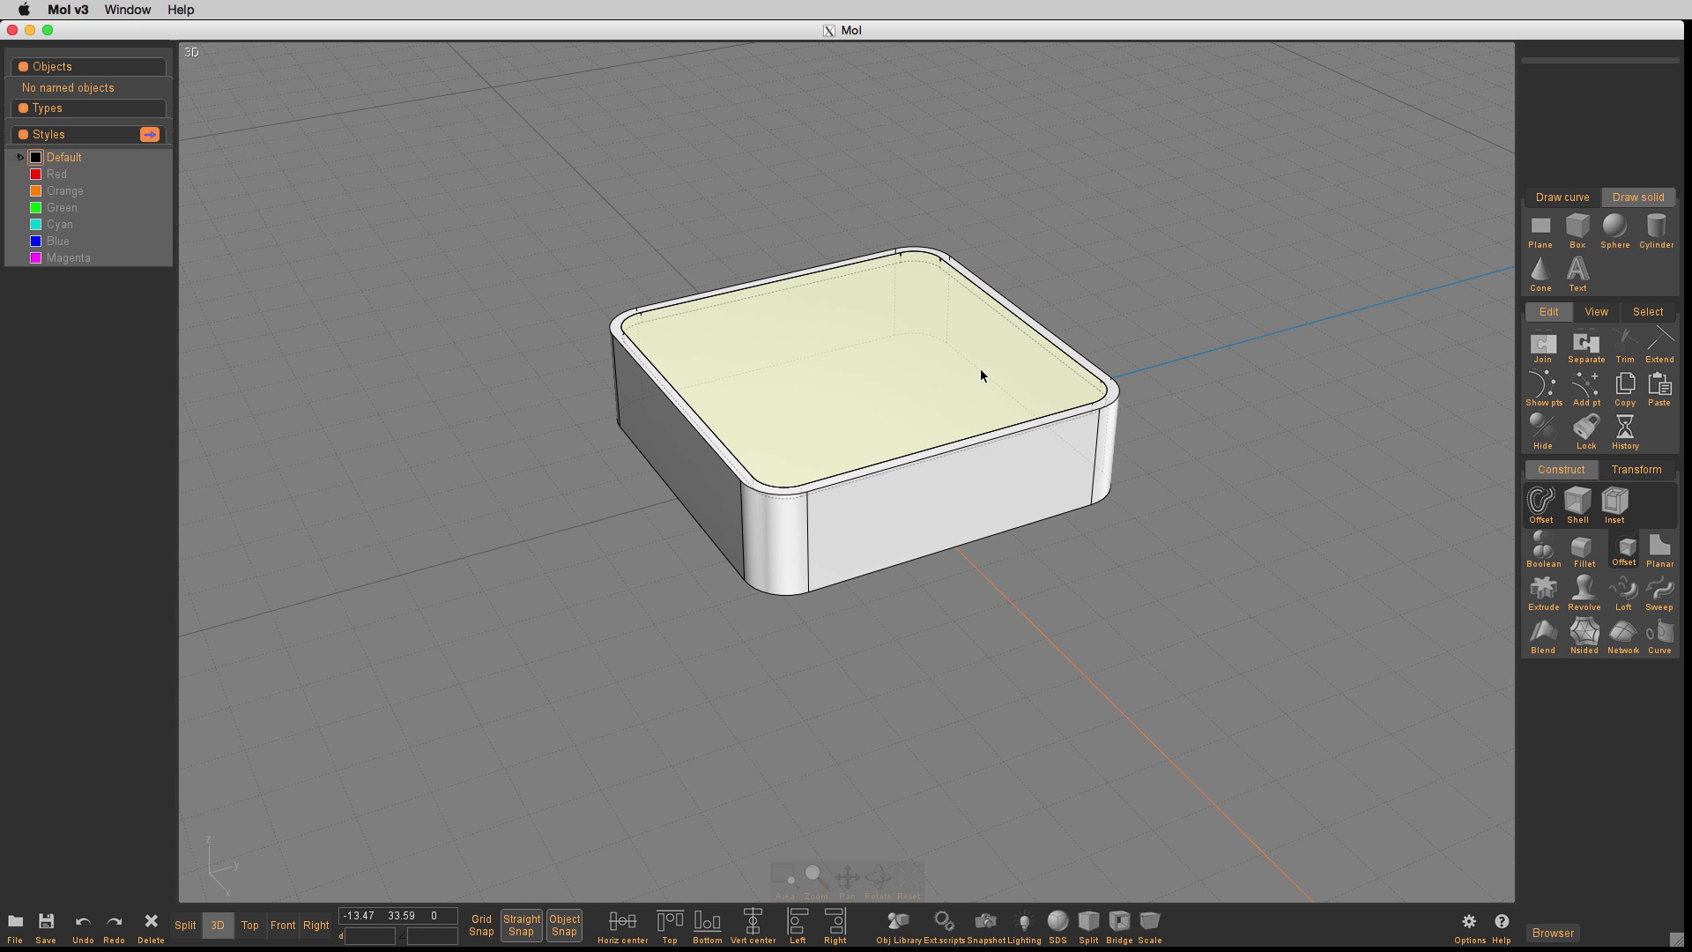
Isolate the thin plate set inside the box rim and copy it to the clipboard
left_click(913, 342)
key("i")
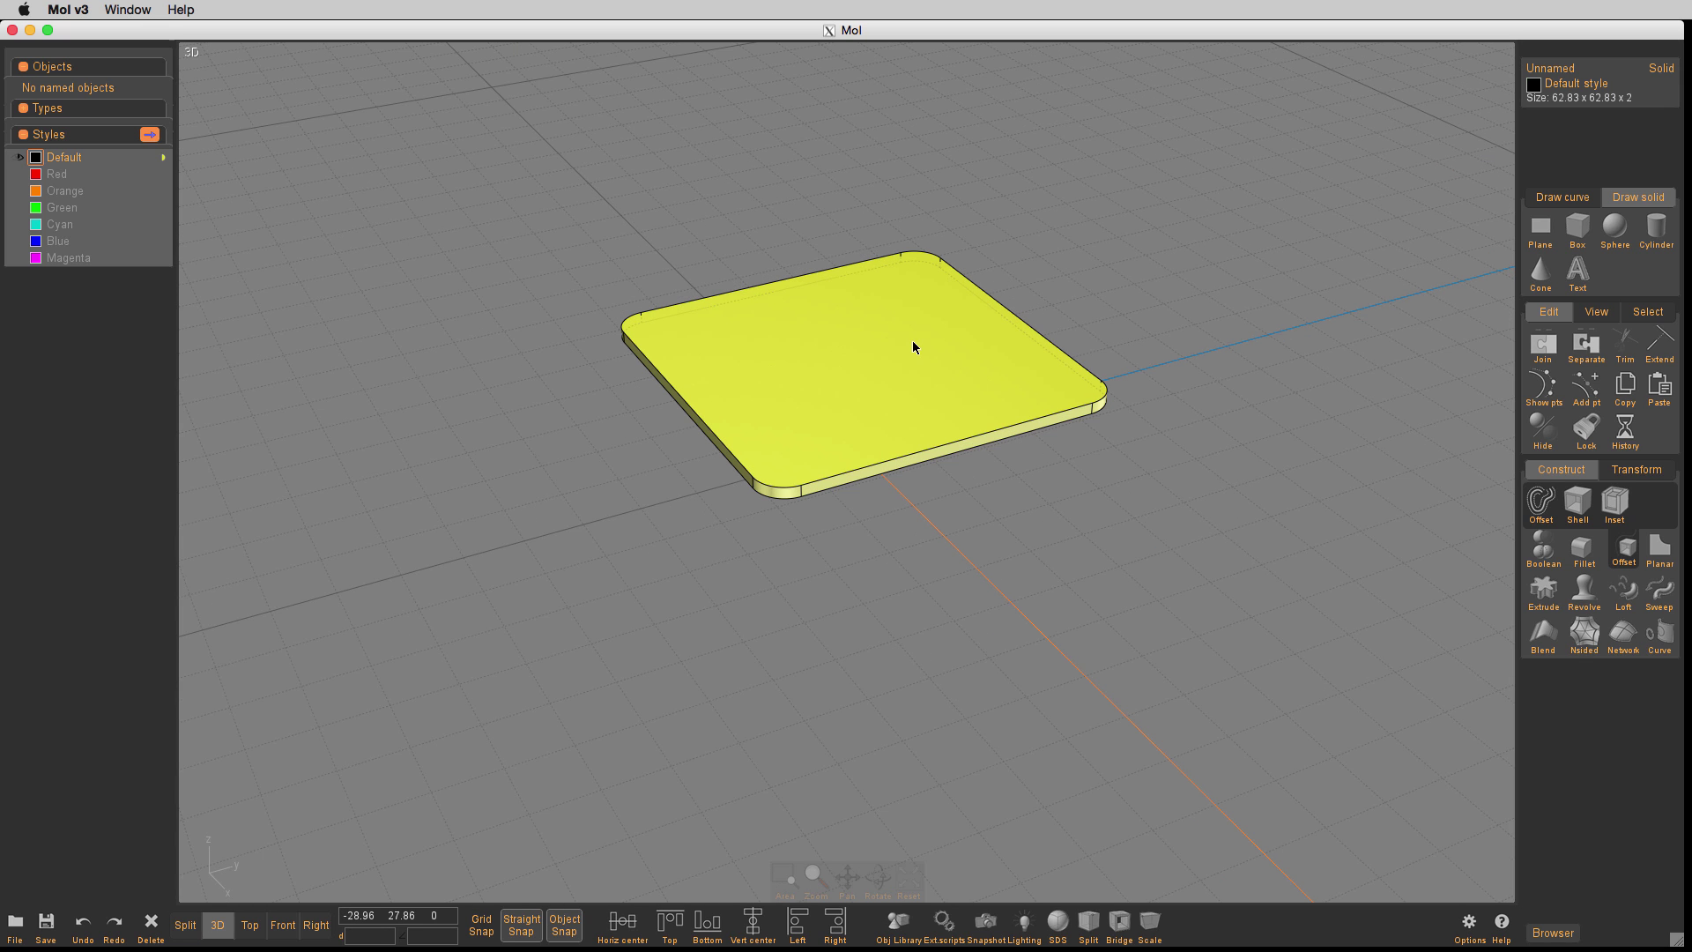
left_click(1107, 304)
left_click(1025, 374)
key("ctrl+c")
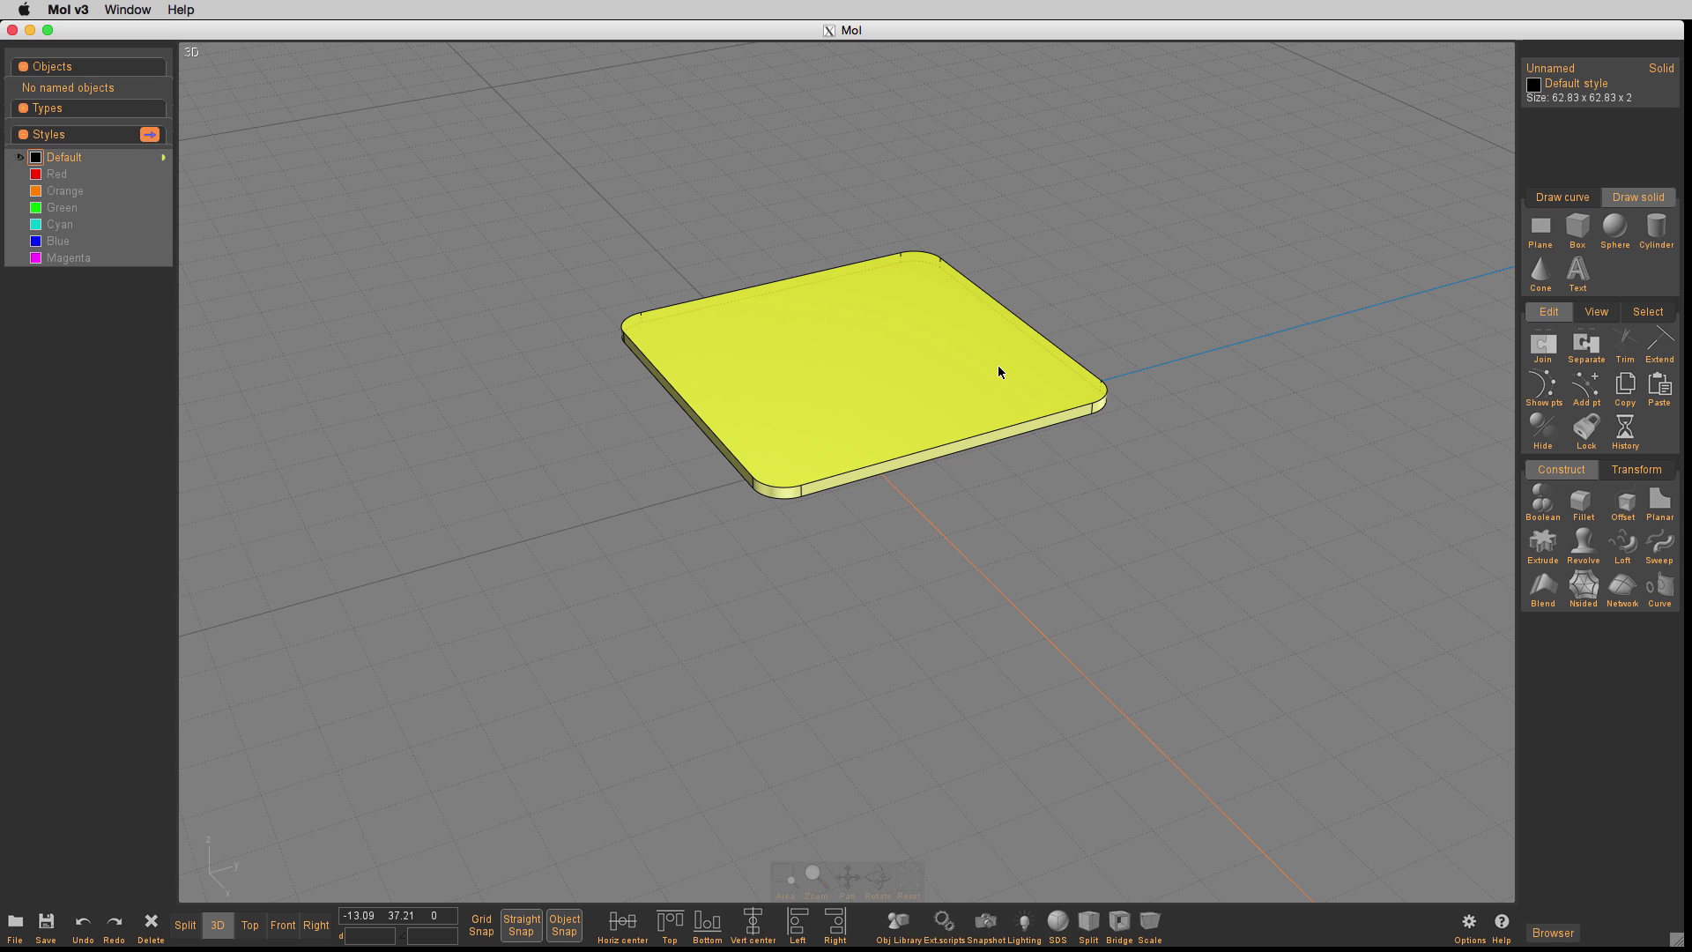
Inset the plate's top face inwards with a thickness of 2 to form a rounded square ring
left_click(998, 365)
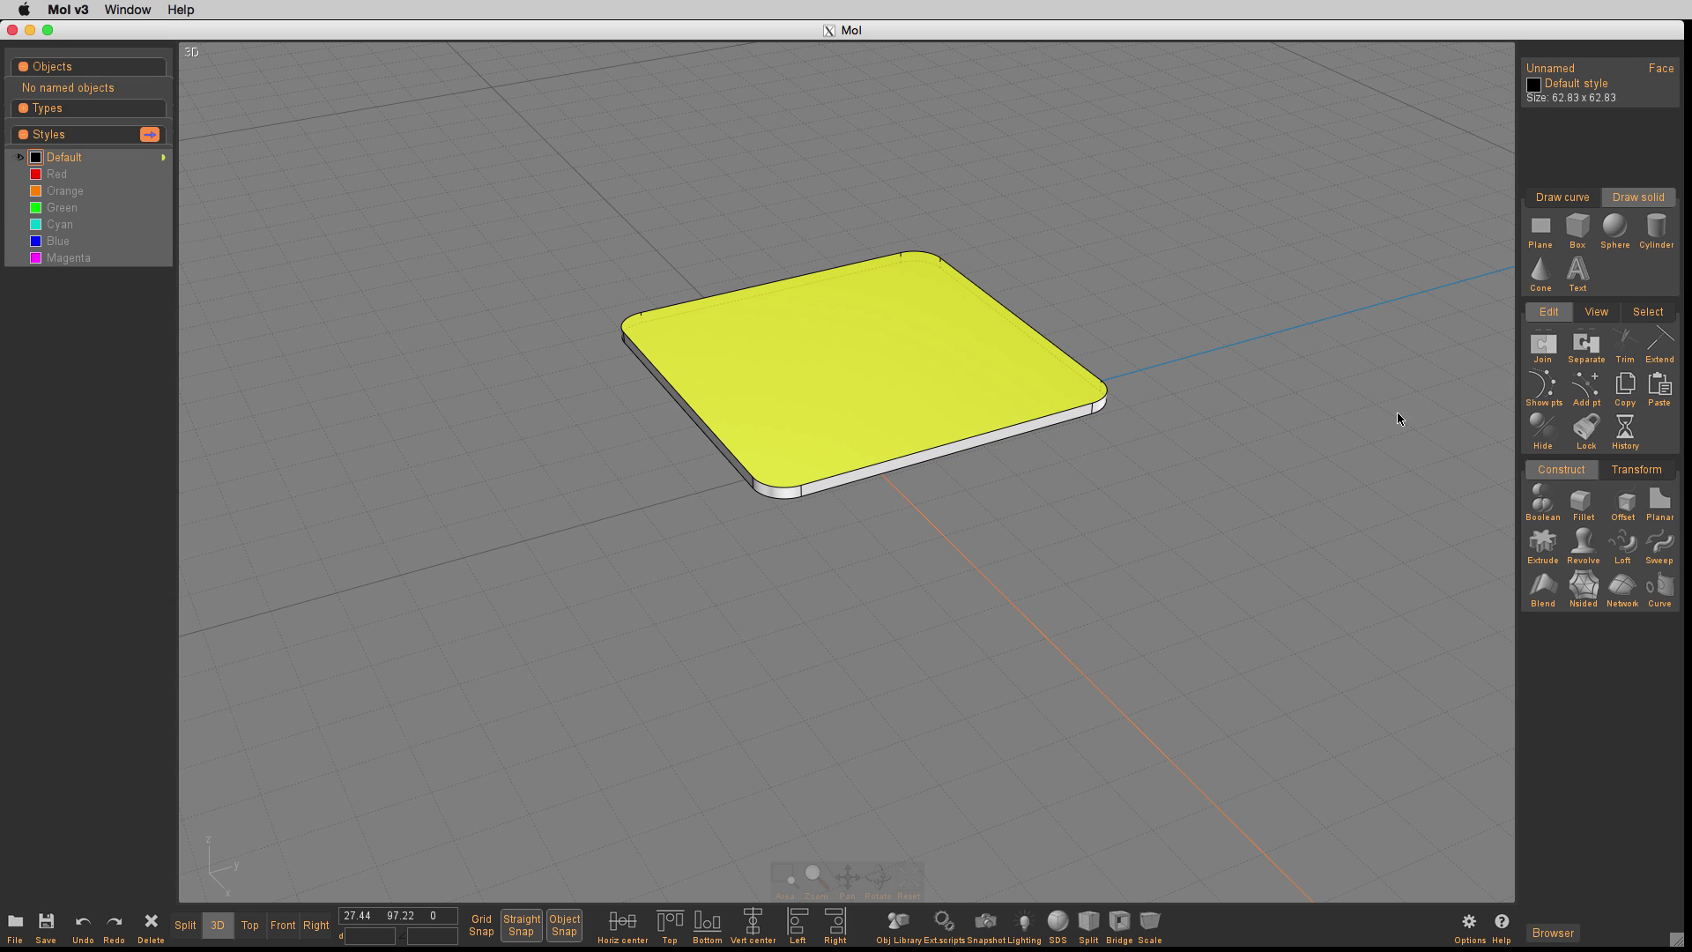
left_click(1626, 517)
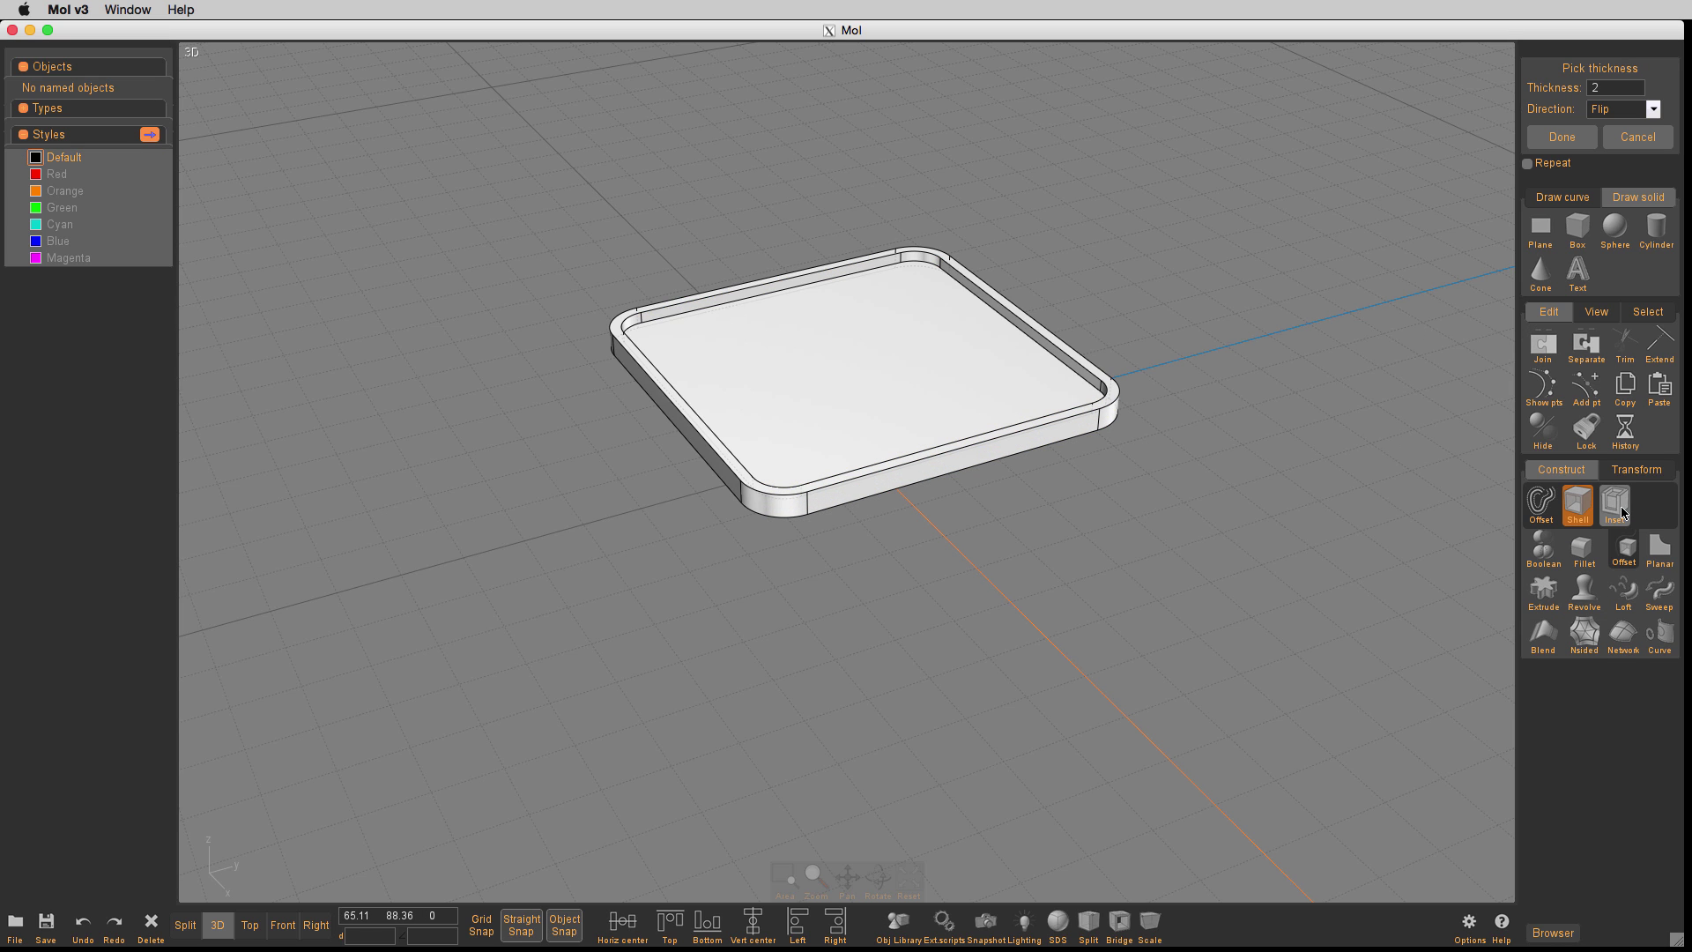
left_click(1618, 516)
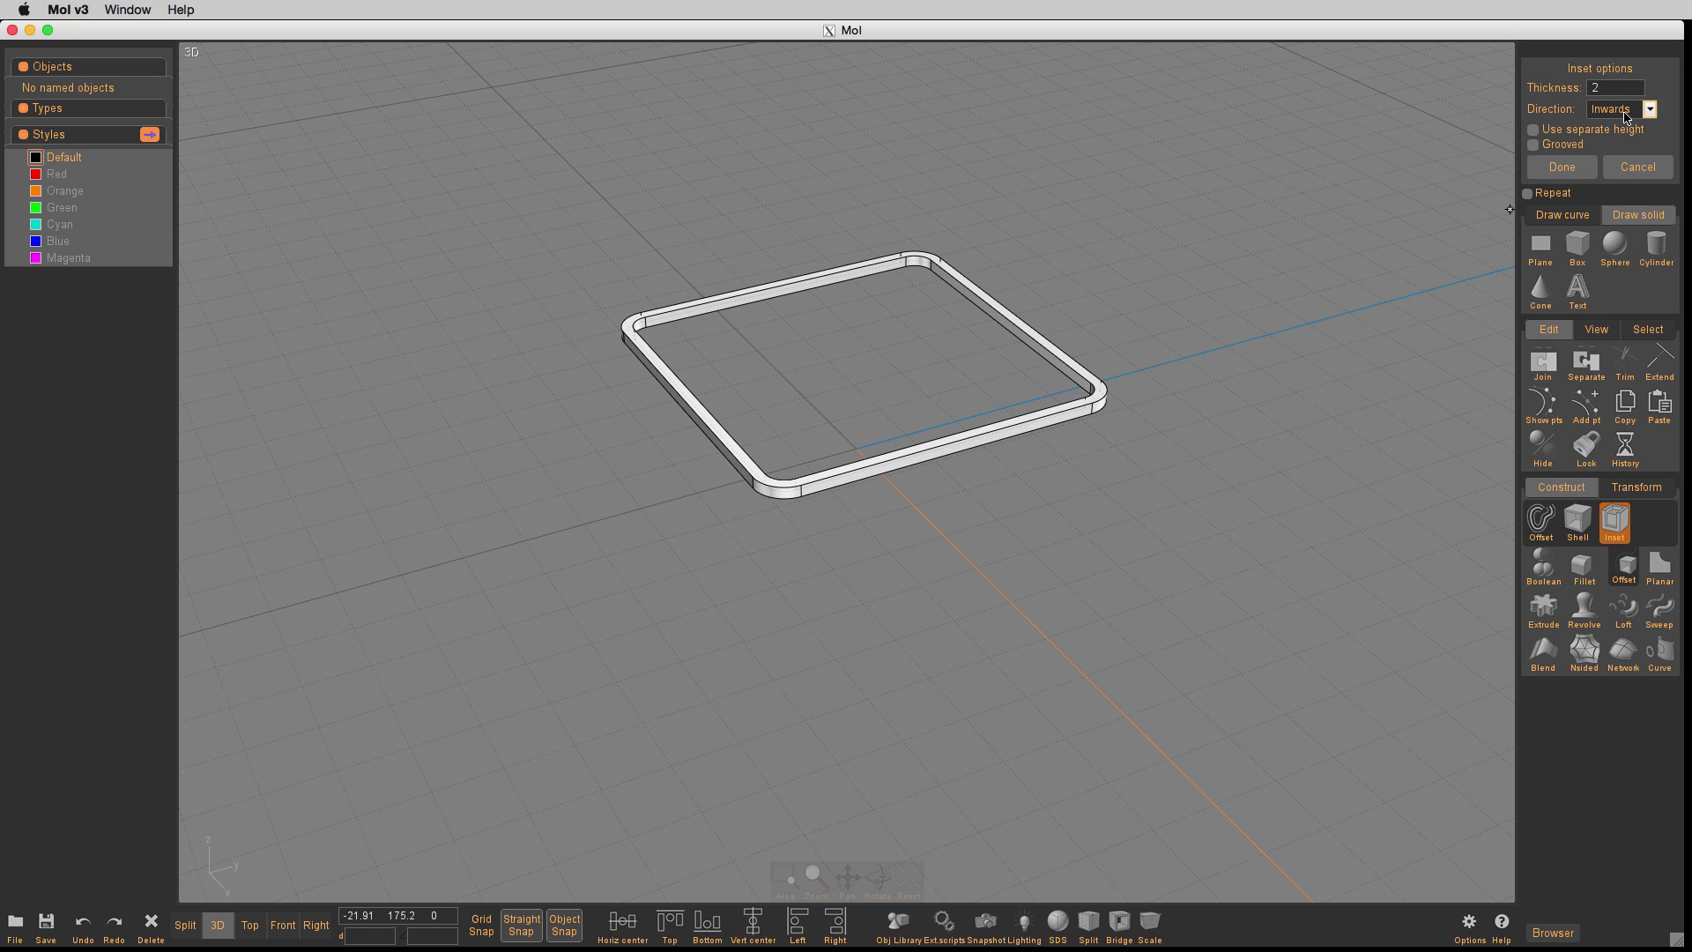
left_click(1561, 168)
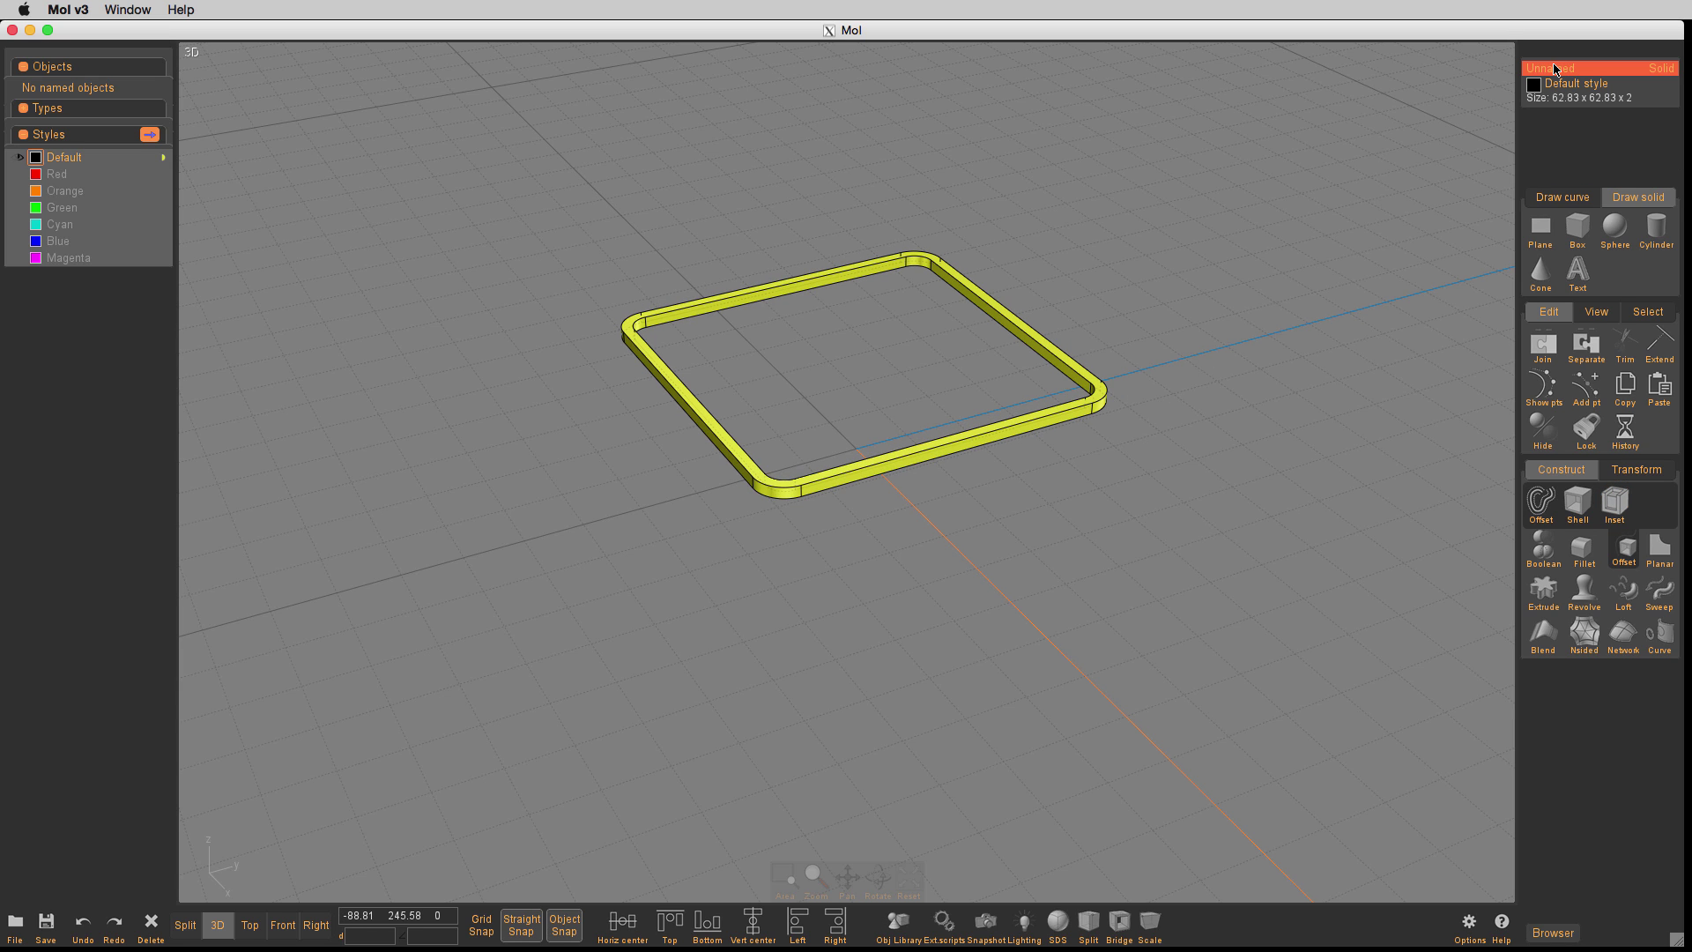
Name the ring-shaped solid "trash" and paste the copied plate back in place
left_click(1555, 68)
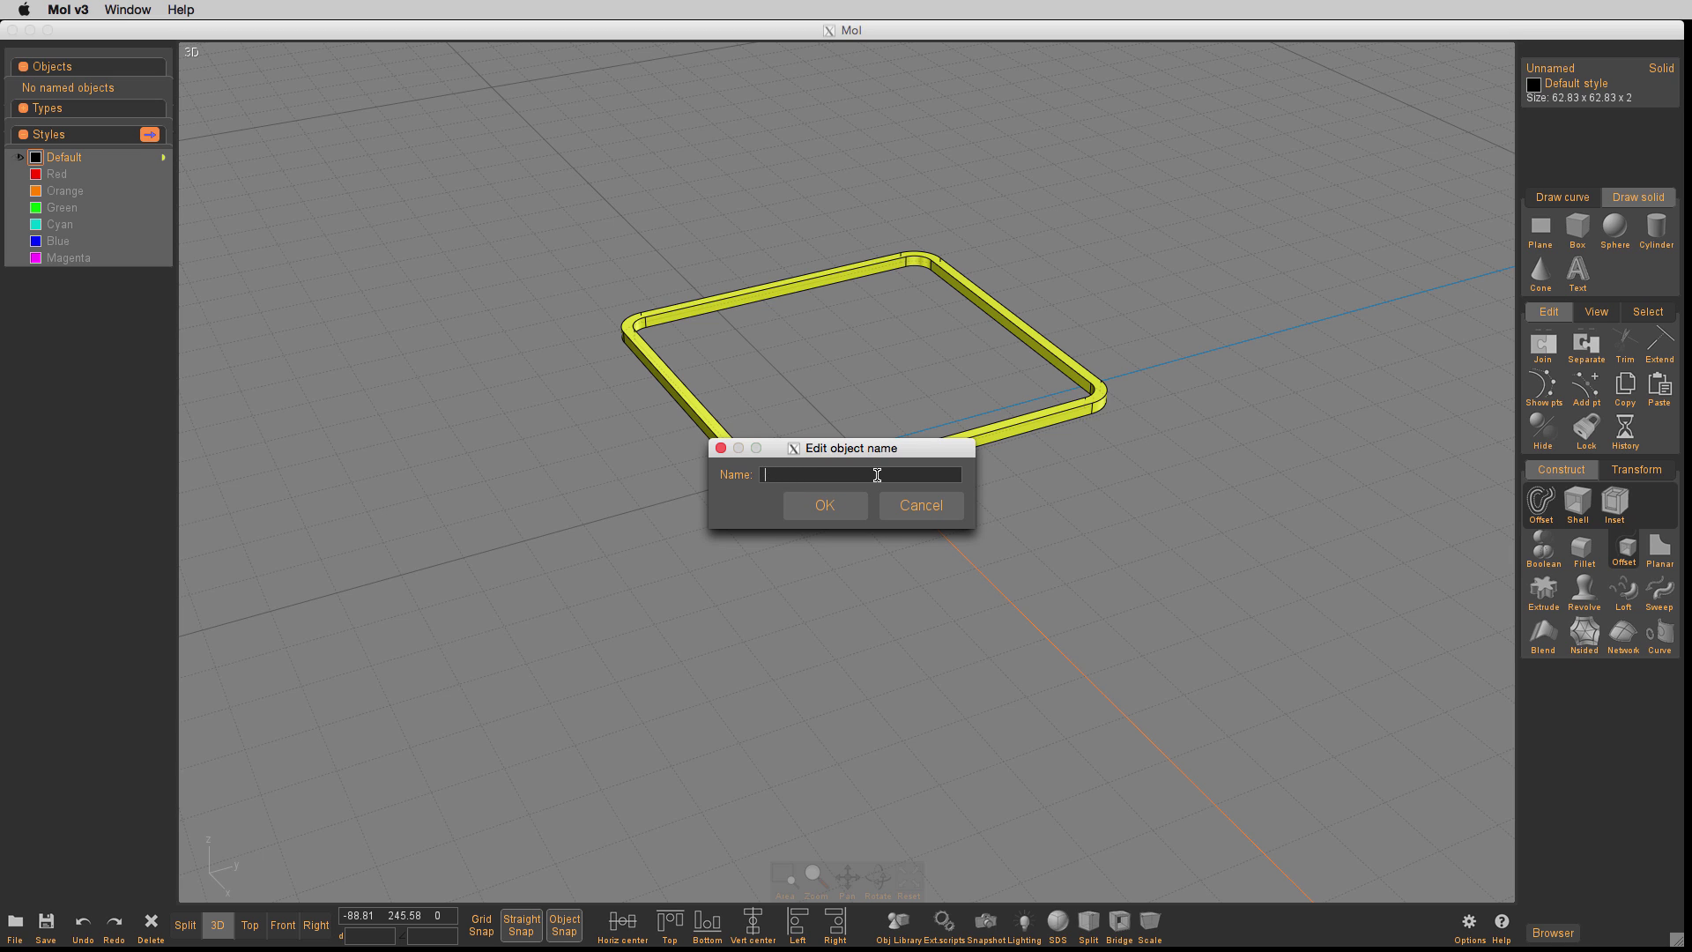
key("Return")
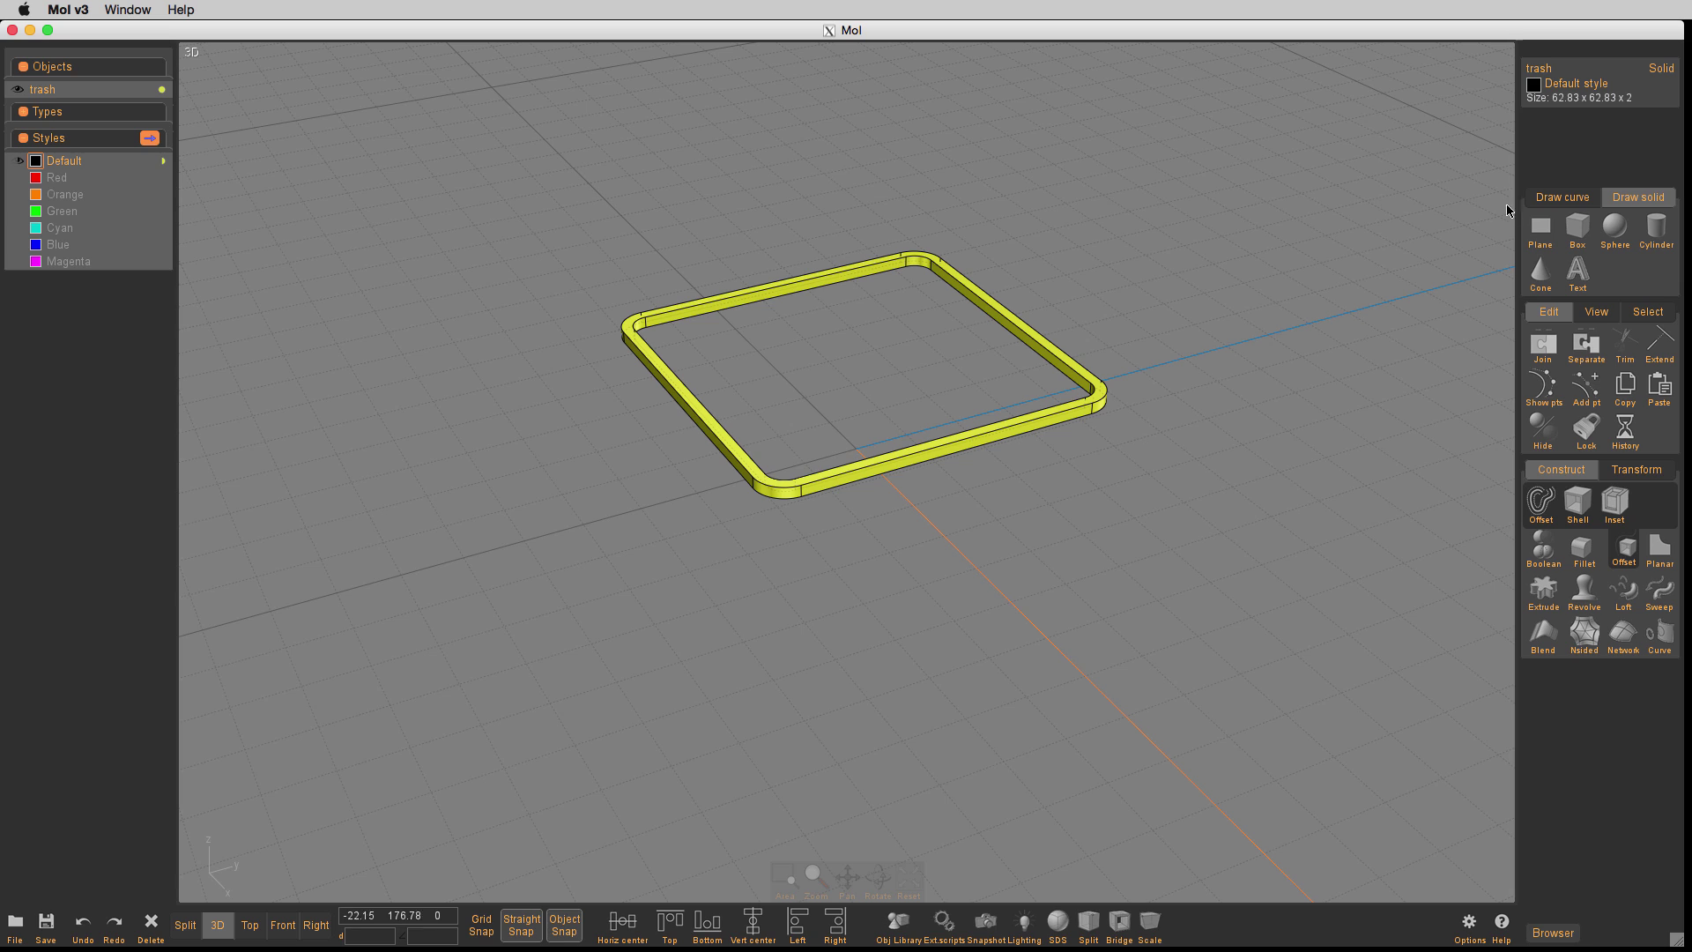
left_click(1352, 217)
key("super+v")
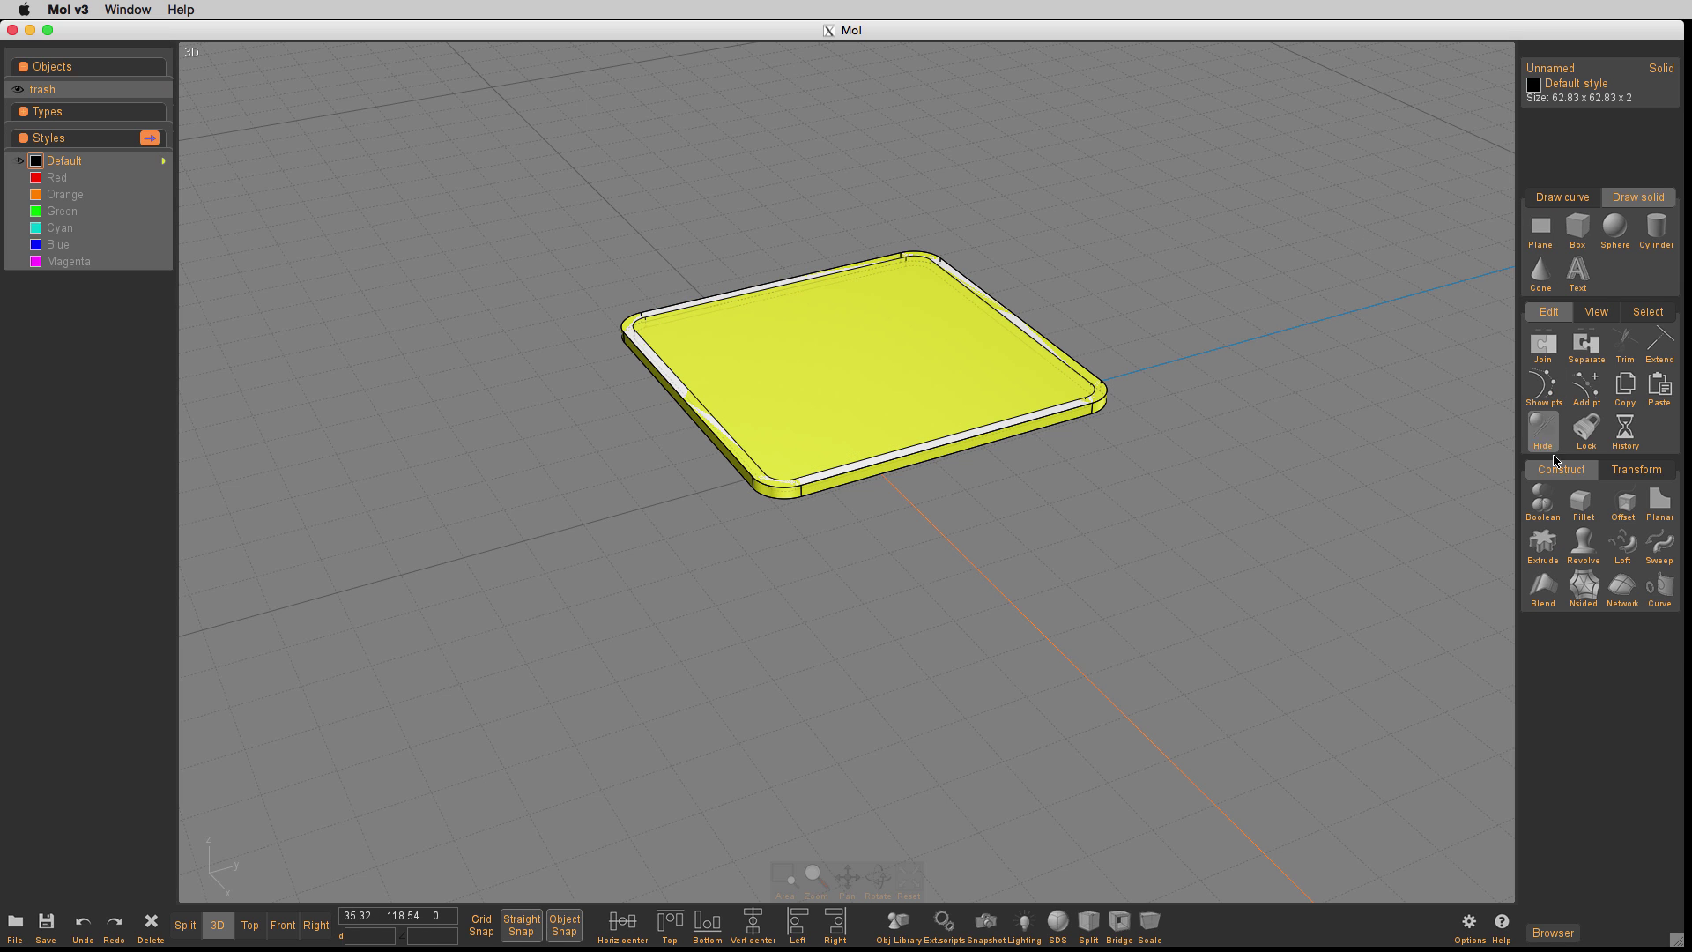
Subtract the "trash" ring from the pasted plate with a Boolean difference and show the hidden box again
left_click(1542, 511)
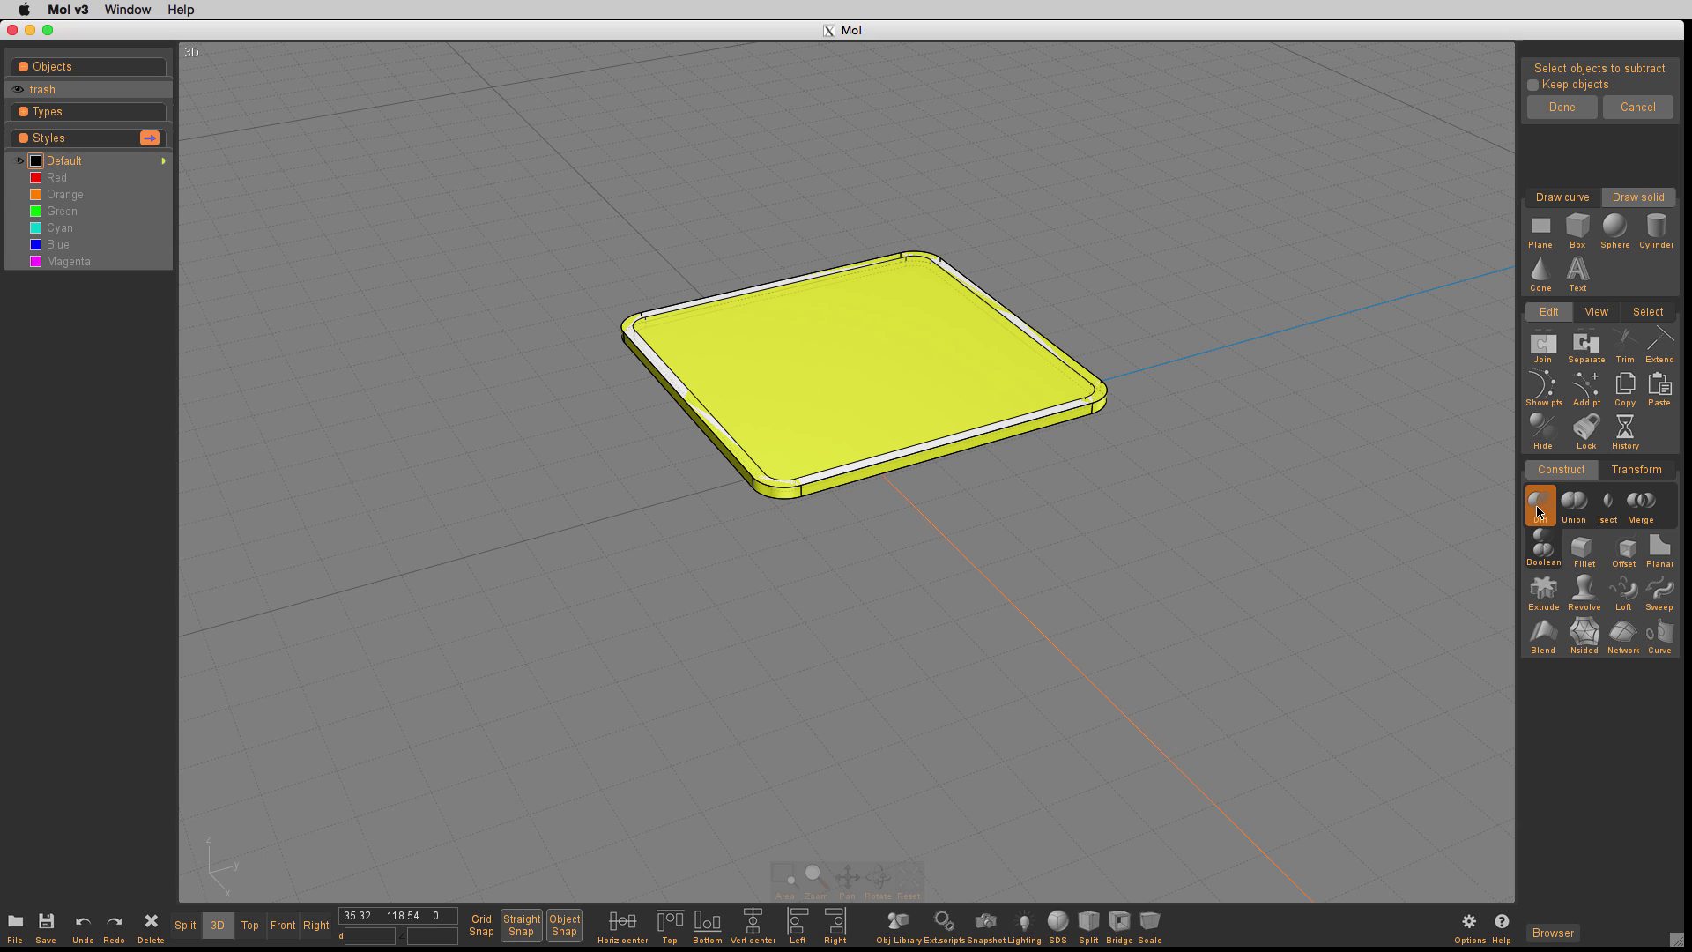
left_click(24, 67)
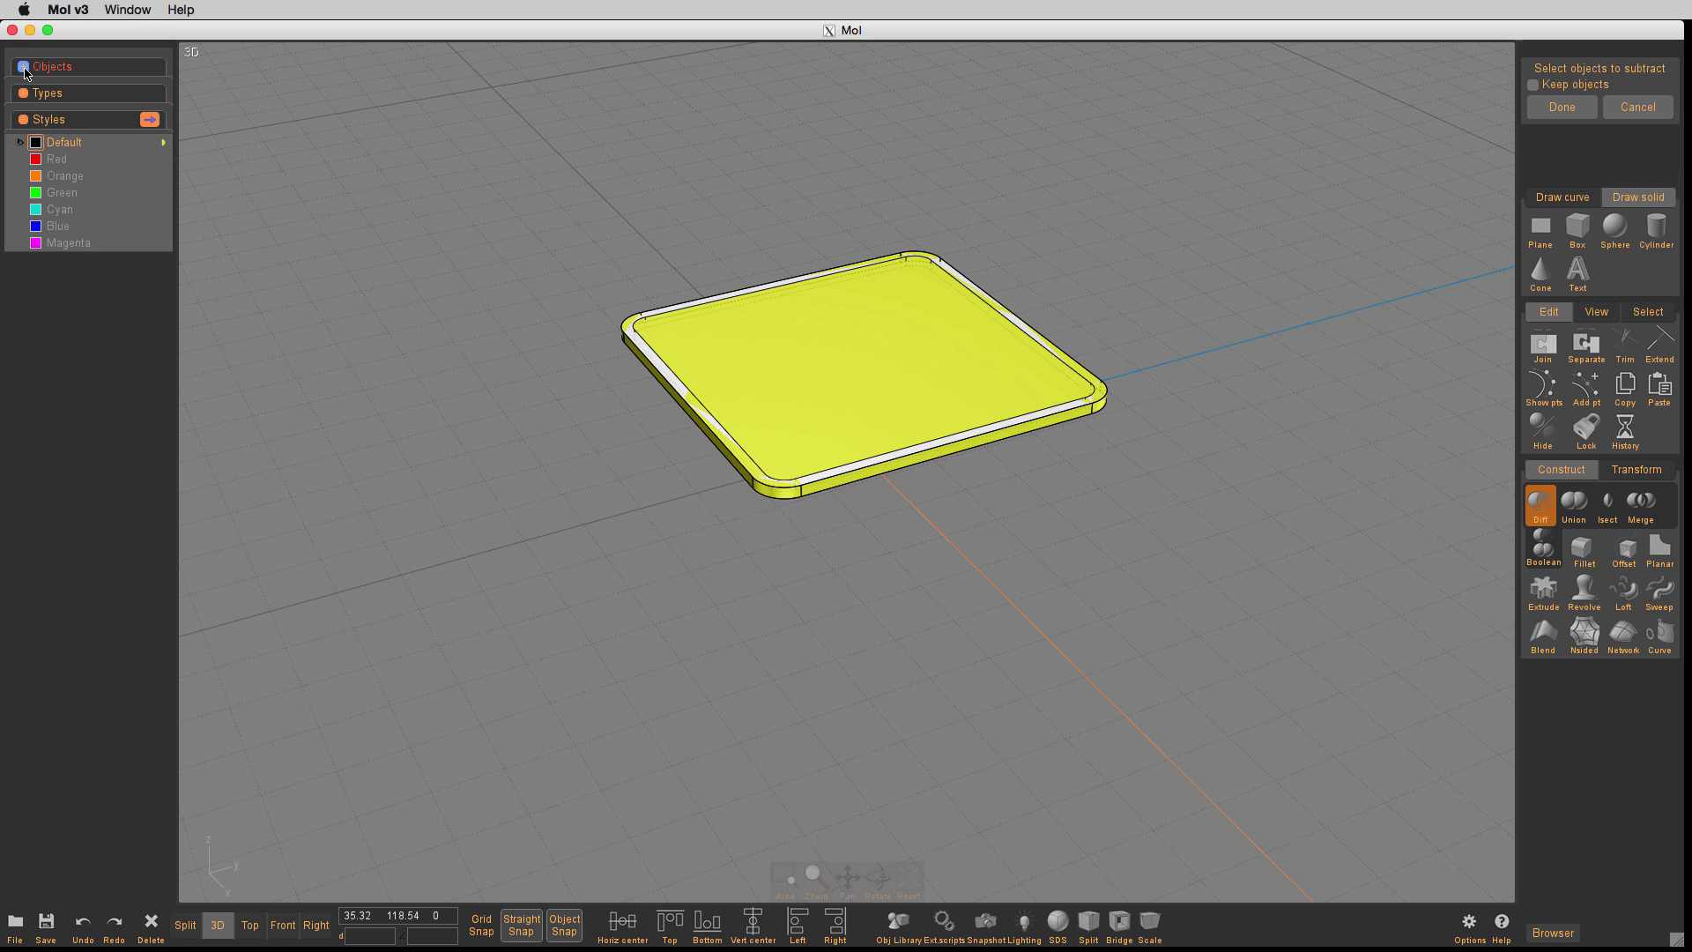
left_click(23, 68)
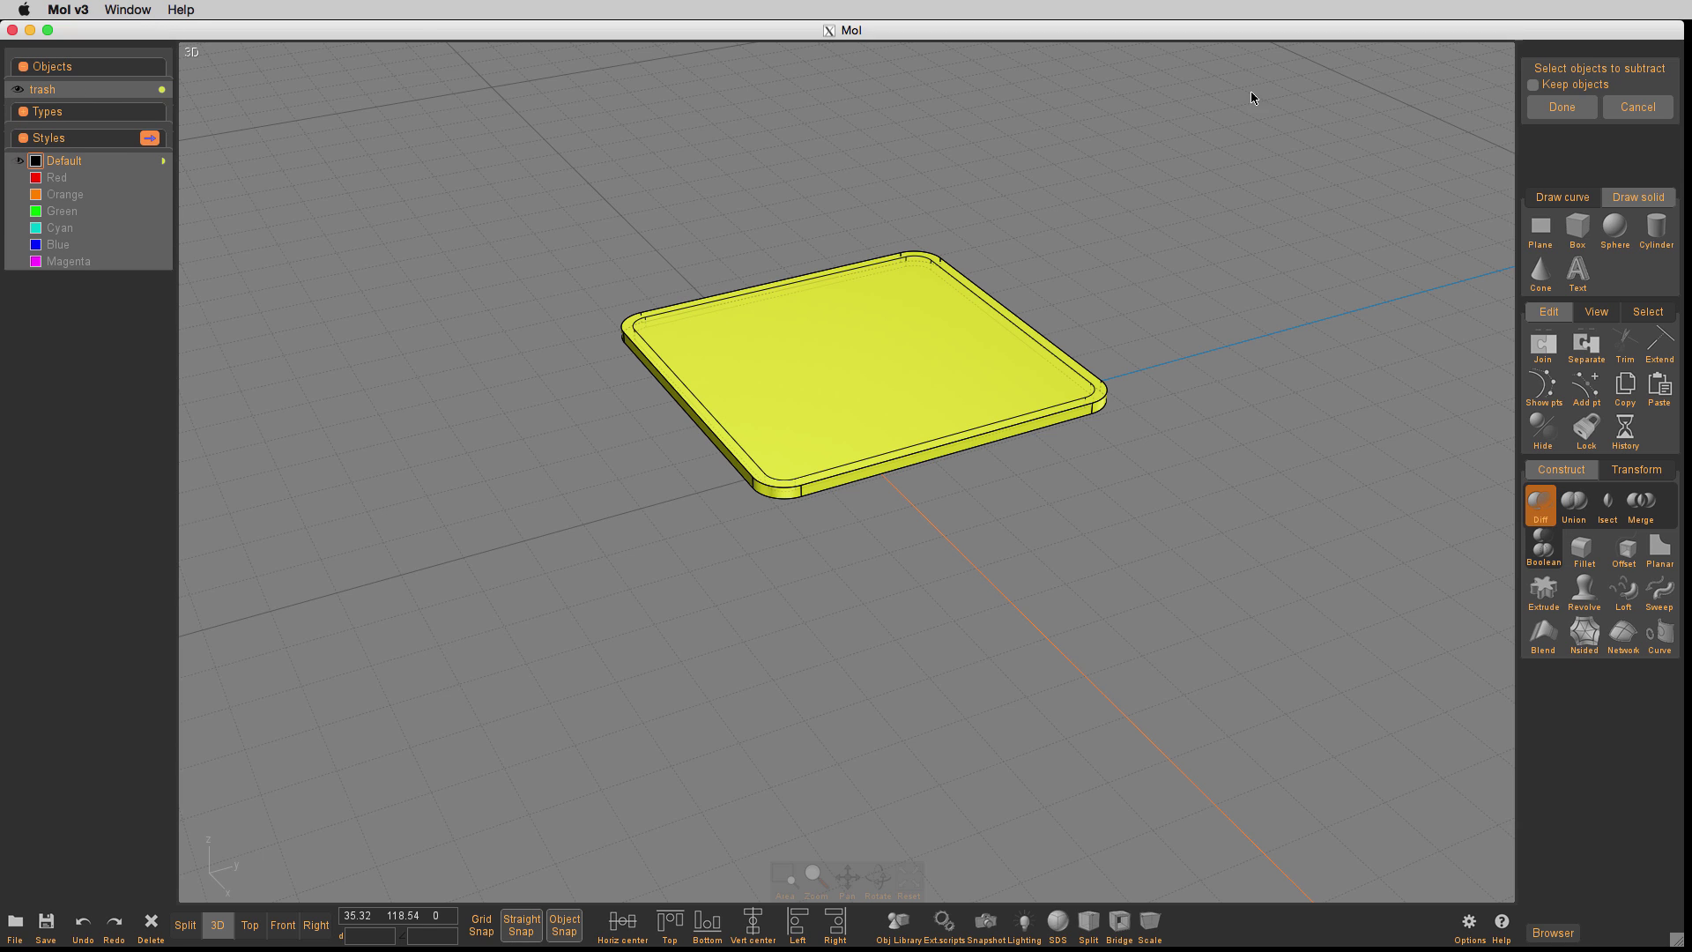
left_click(1585, 115)
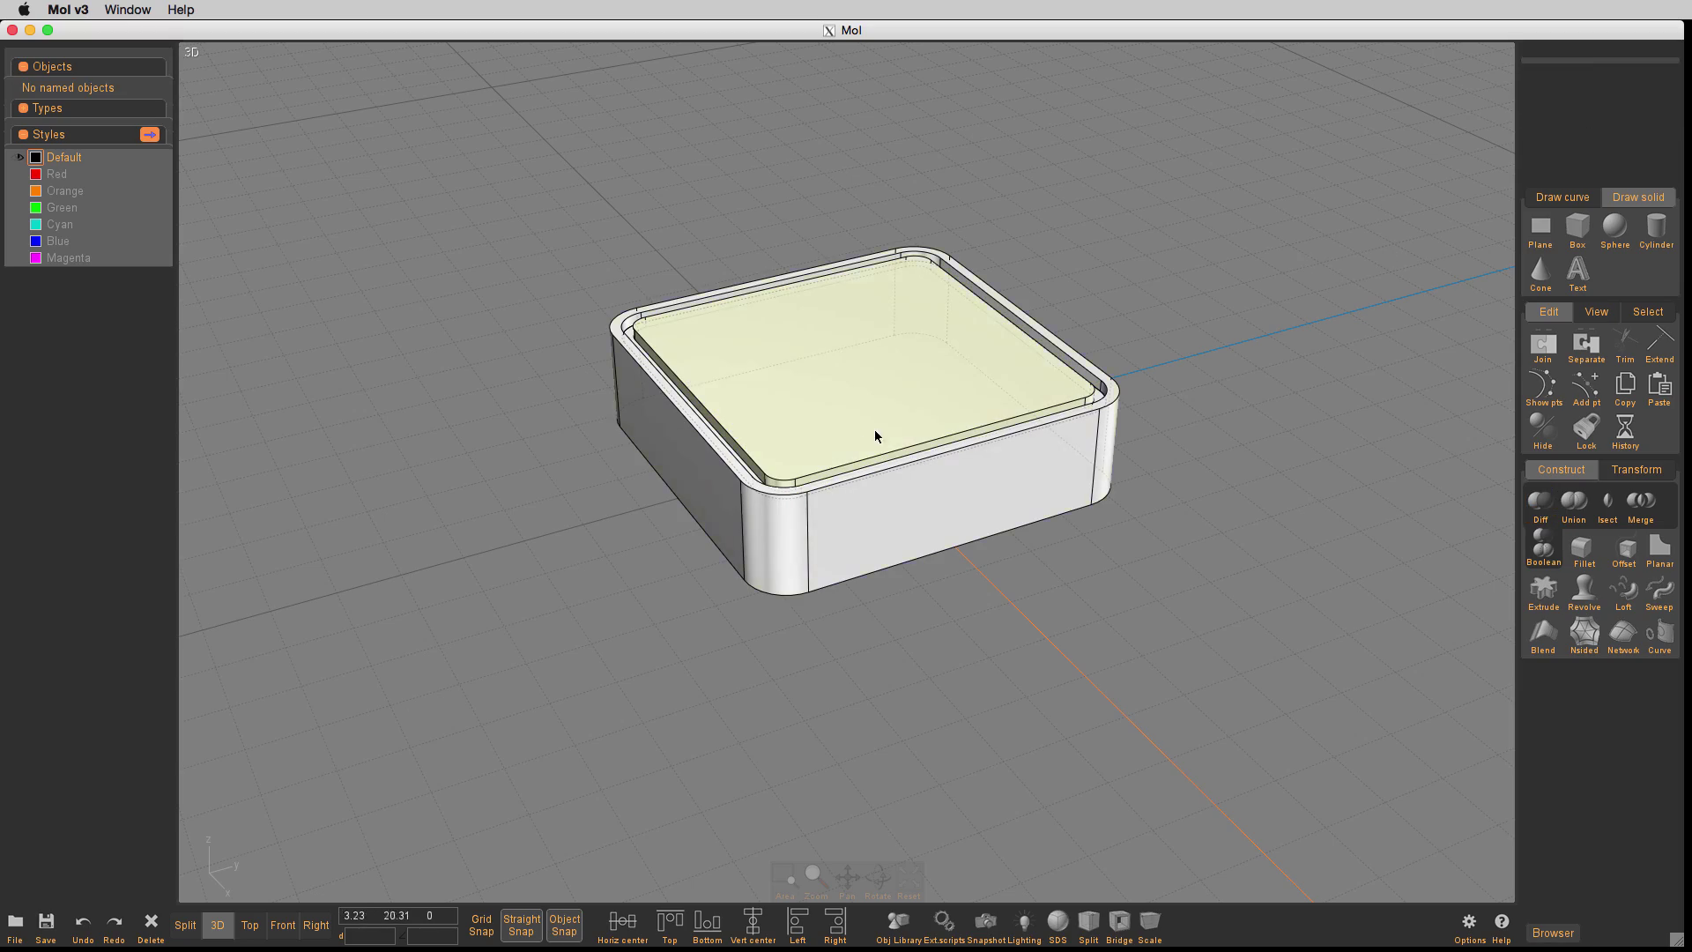
scroll(872, 432, "up", 5)
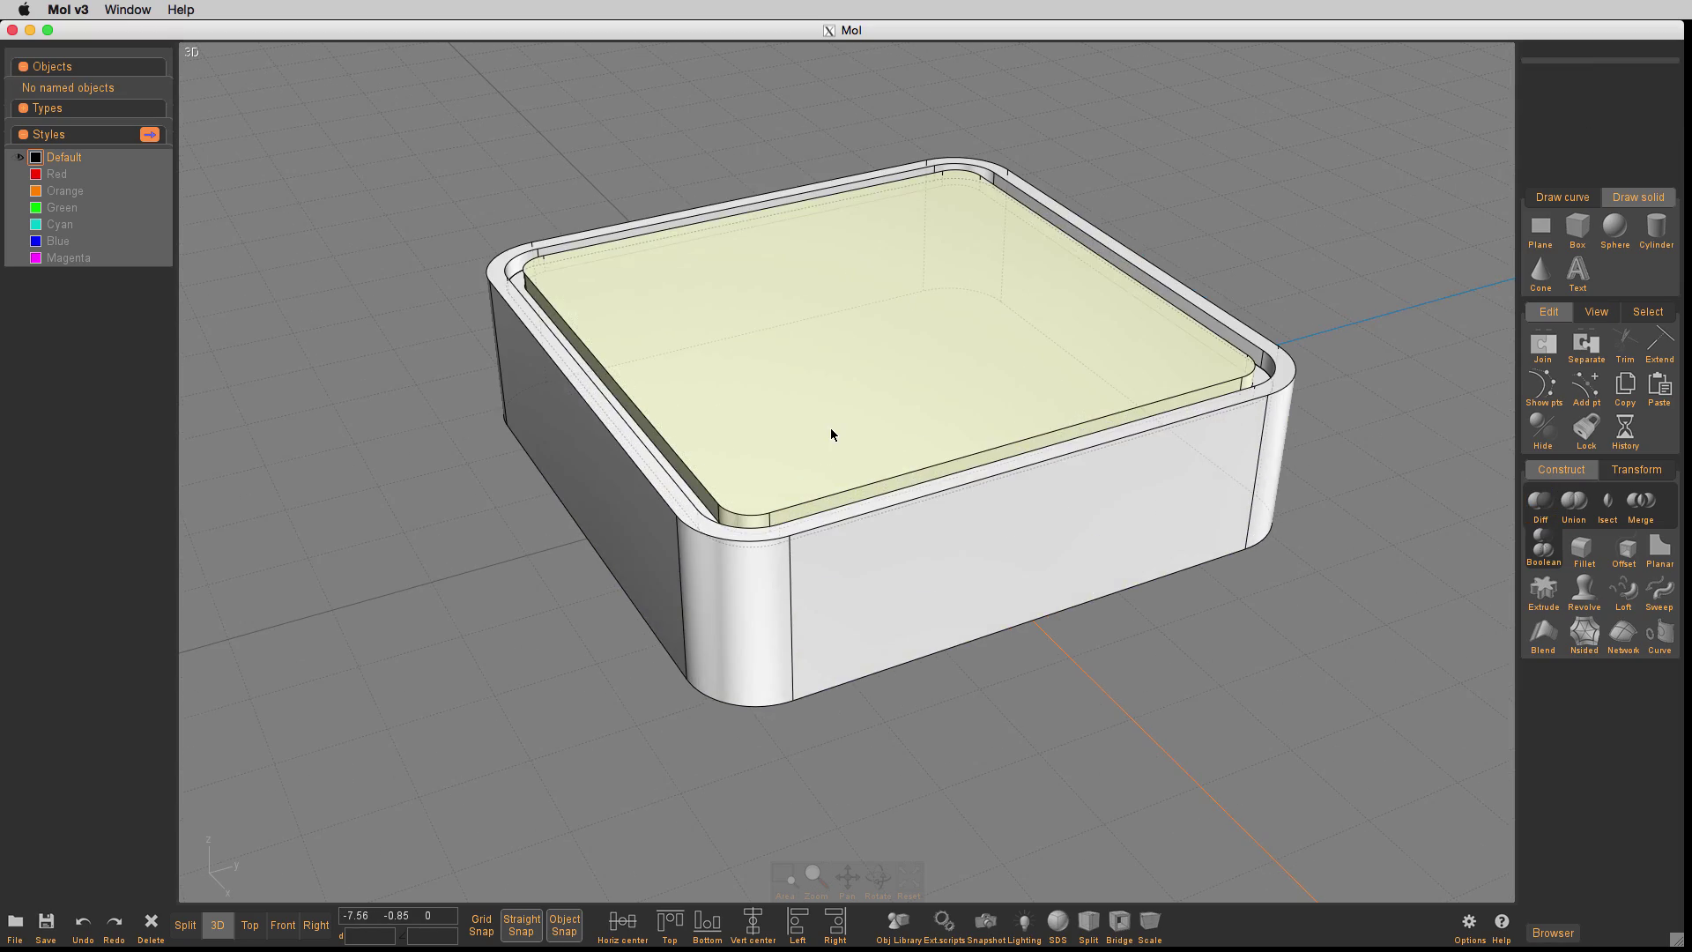
right_click_drag(866, 409, 812, 358)
left_click(812, 358)
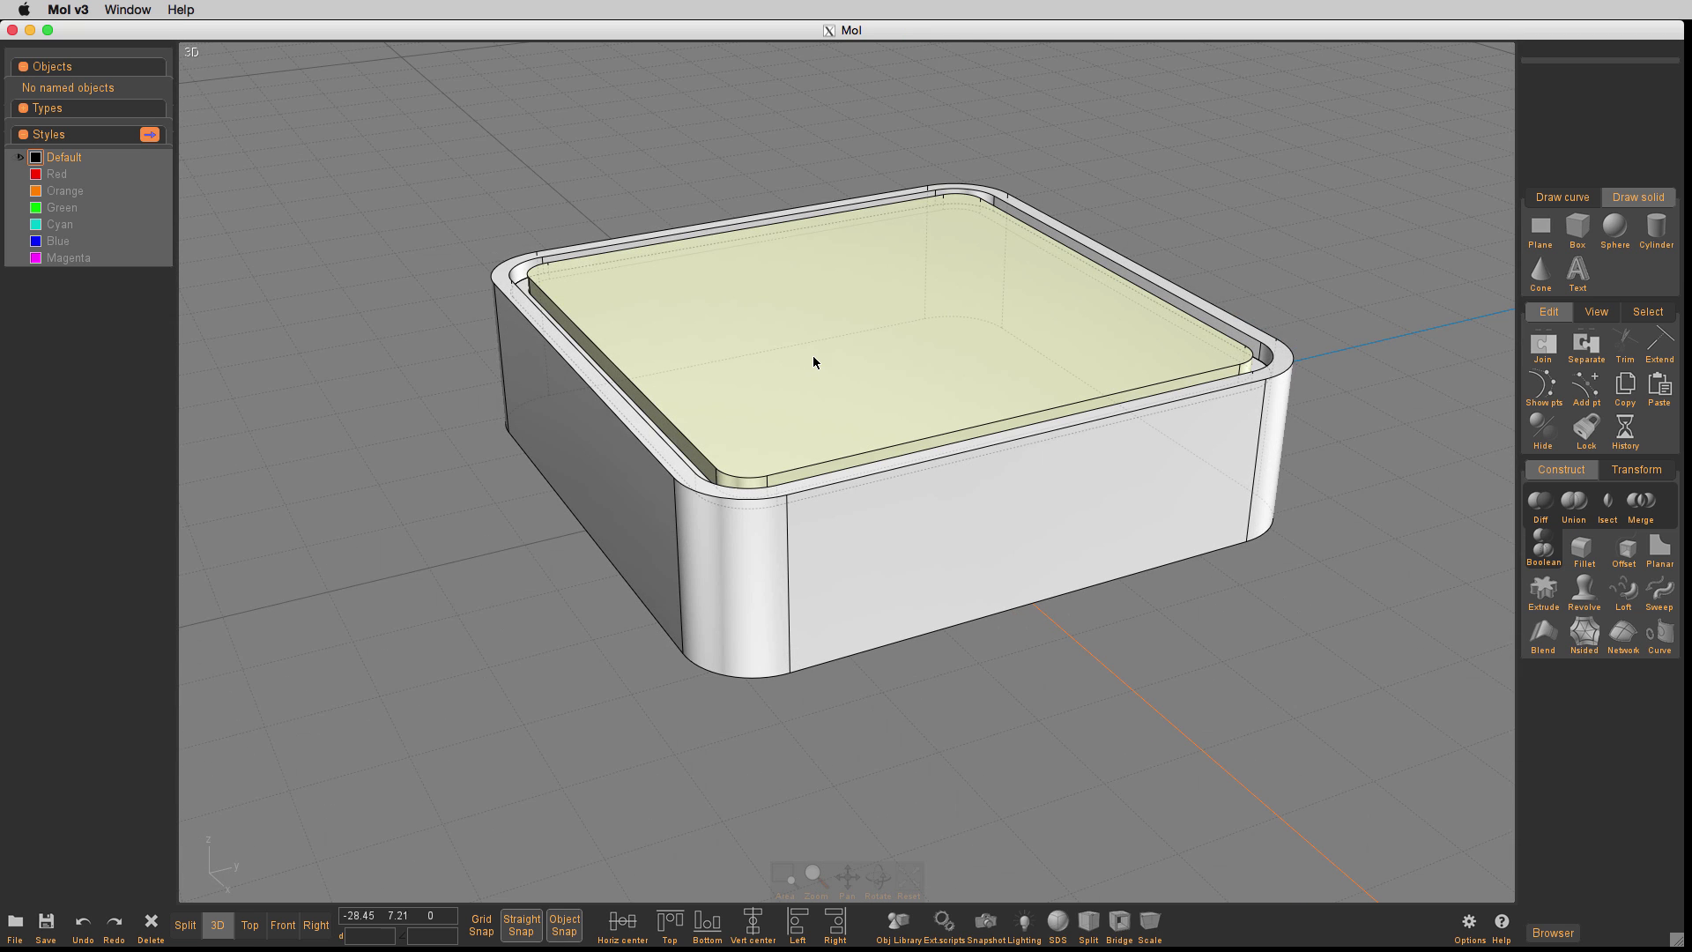
Return to the split four-view layout and delete all objects in the scene
key("Tab")
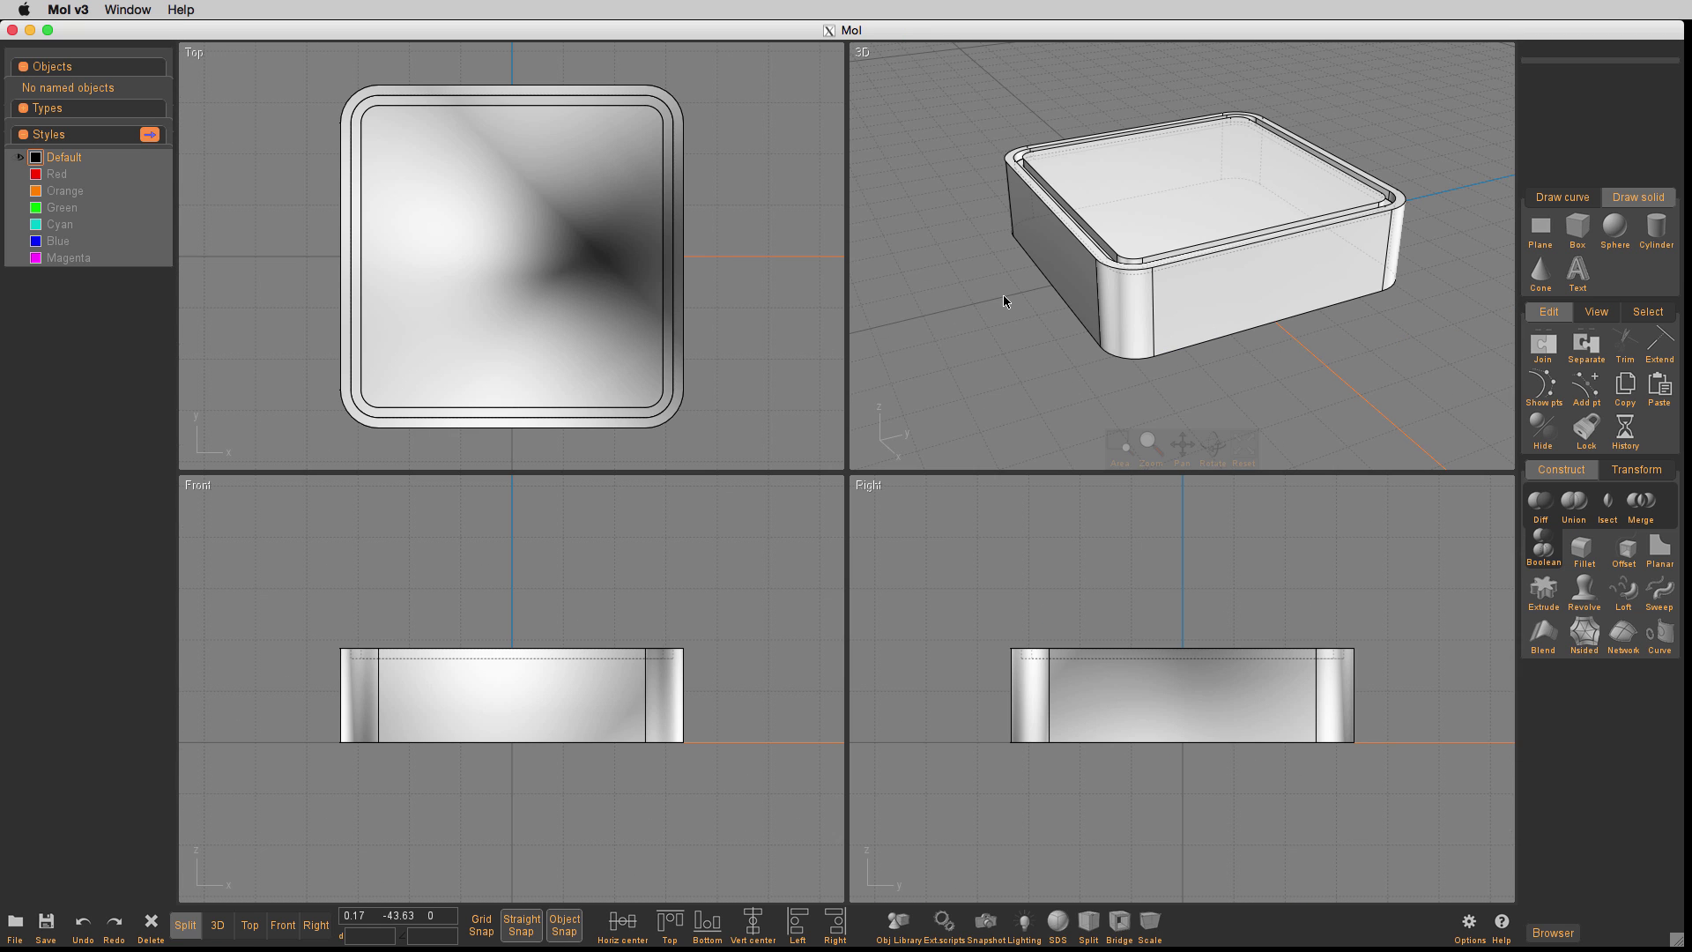
scroll(1041, 276, "down", 2)
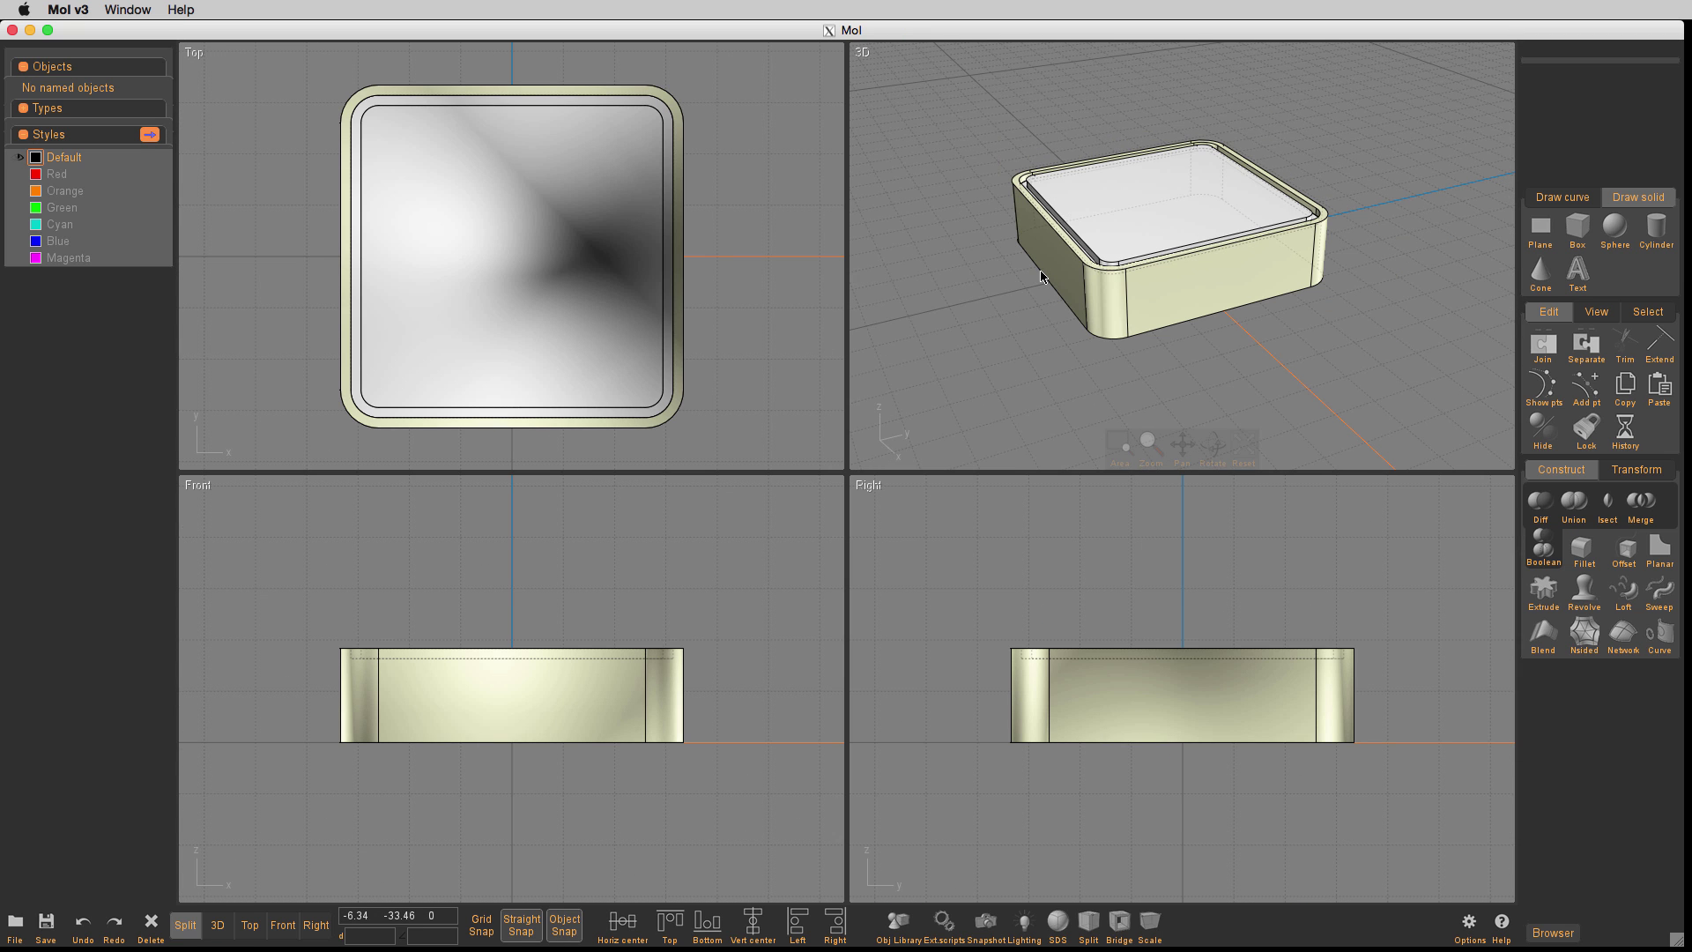
key("ctrl+a")
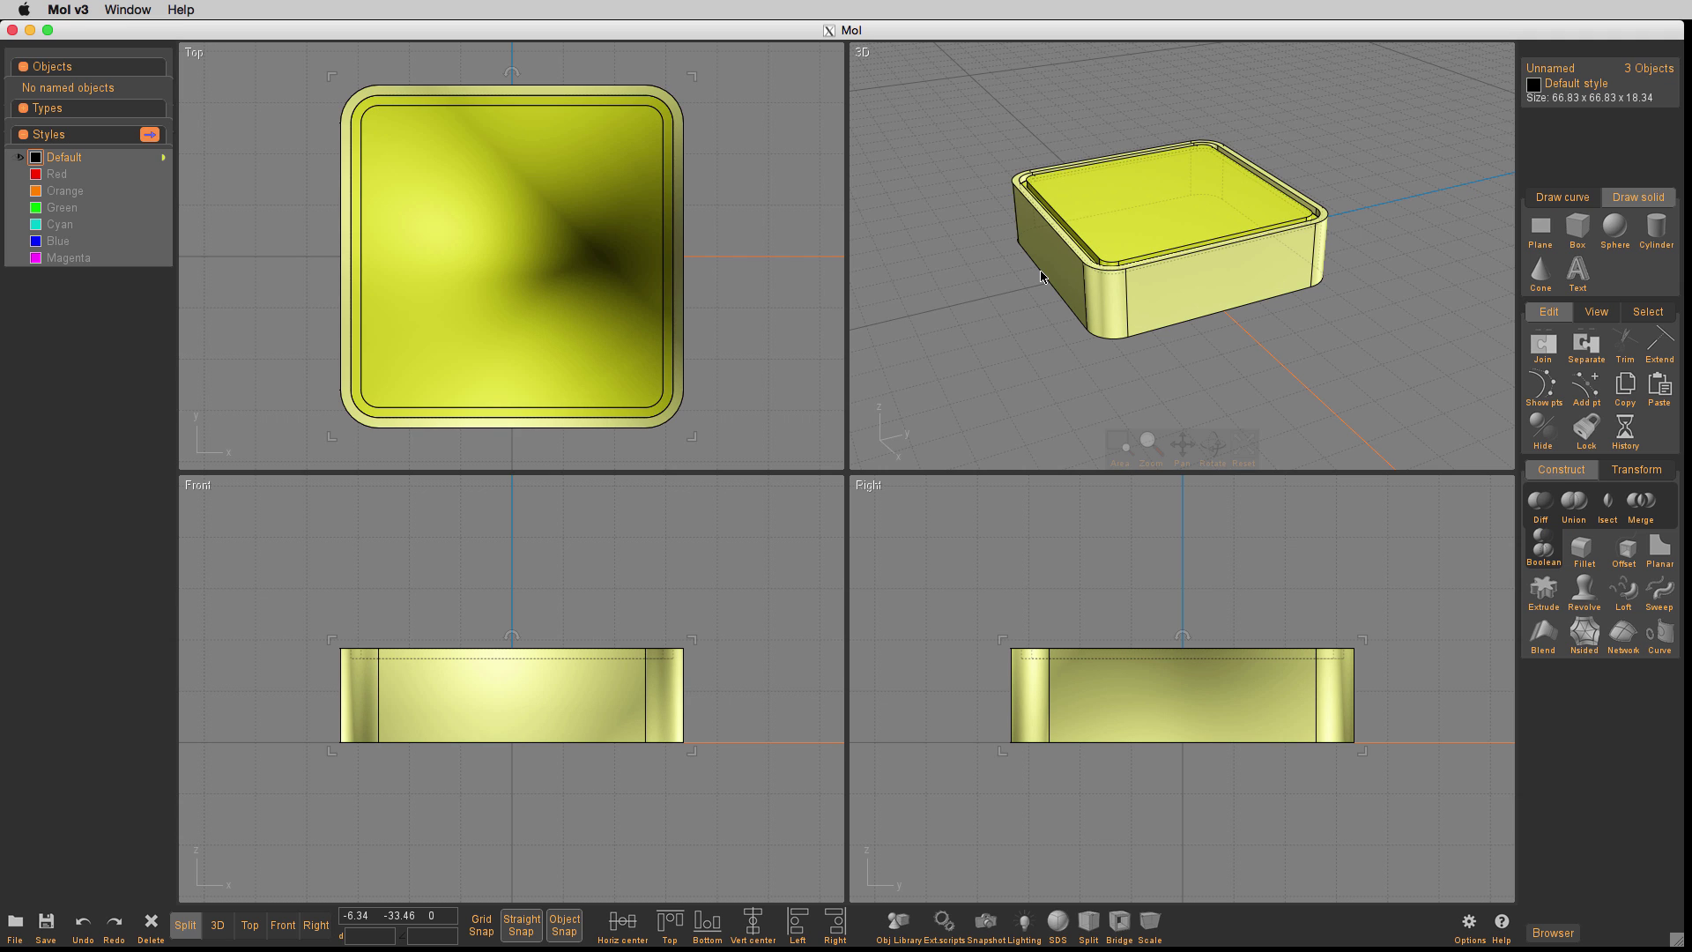
key("Delete")
Draw a box centered on the origin, about 84 wide and 37 deep, extruded upward about 84
scroll(638, 284, "down", 2)
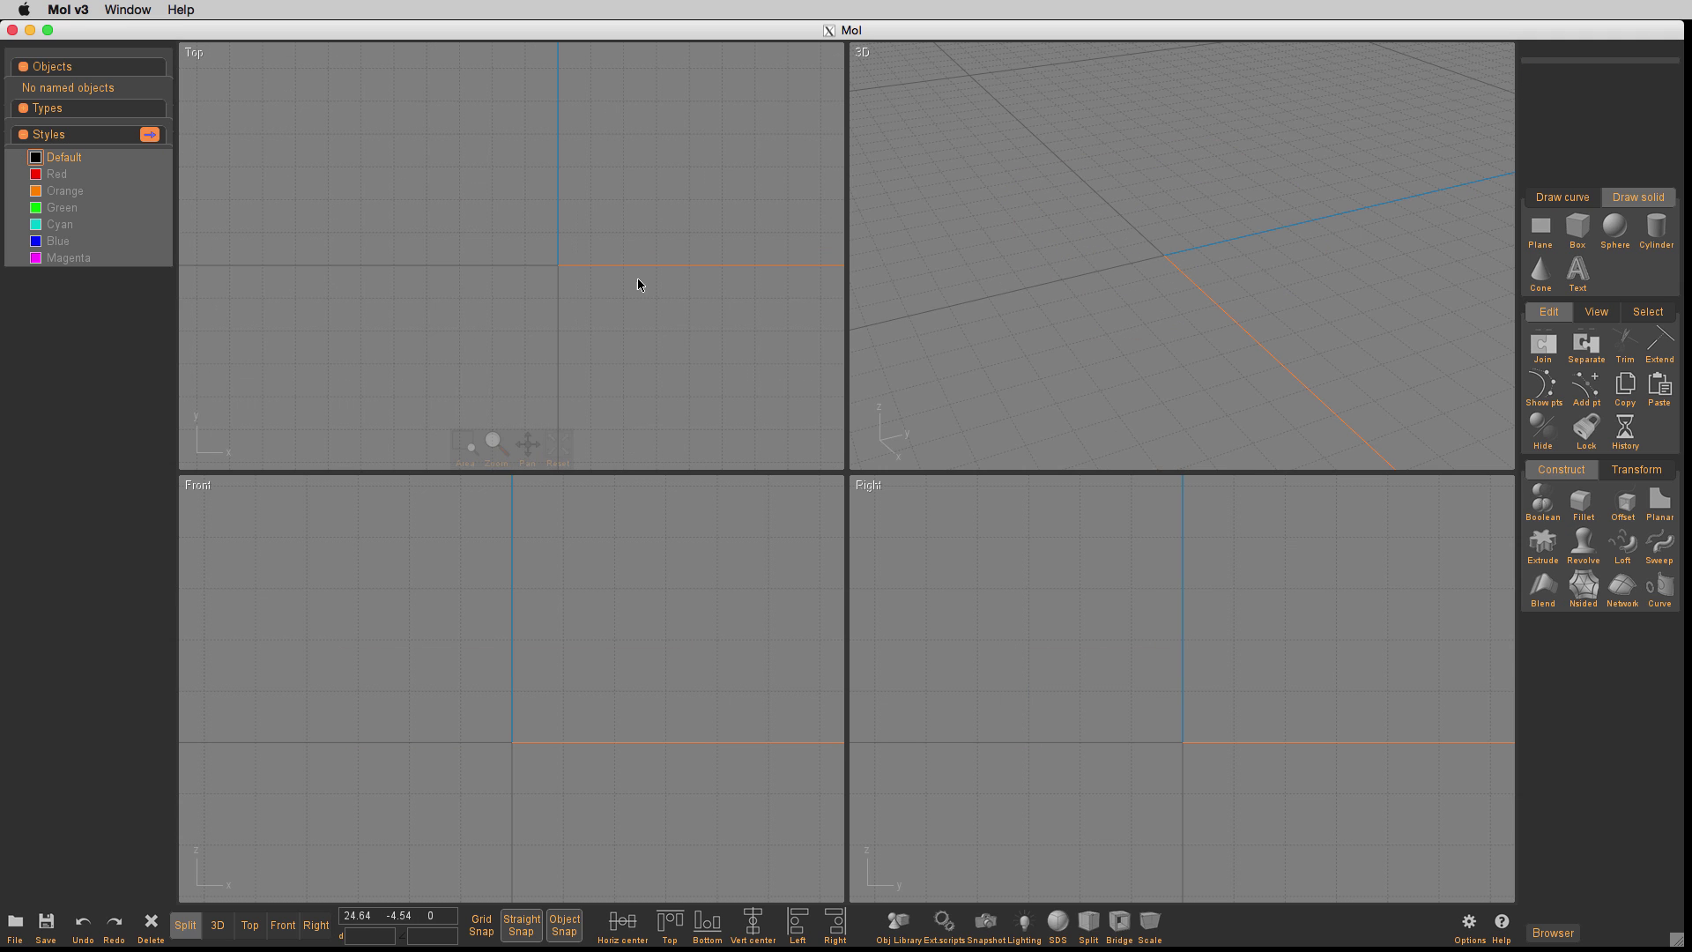
scroll(980, 284, "down", 2)
scroll(685, 606, "down", 2)
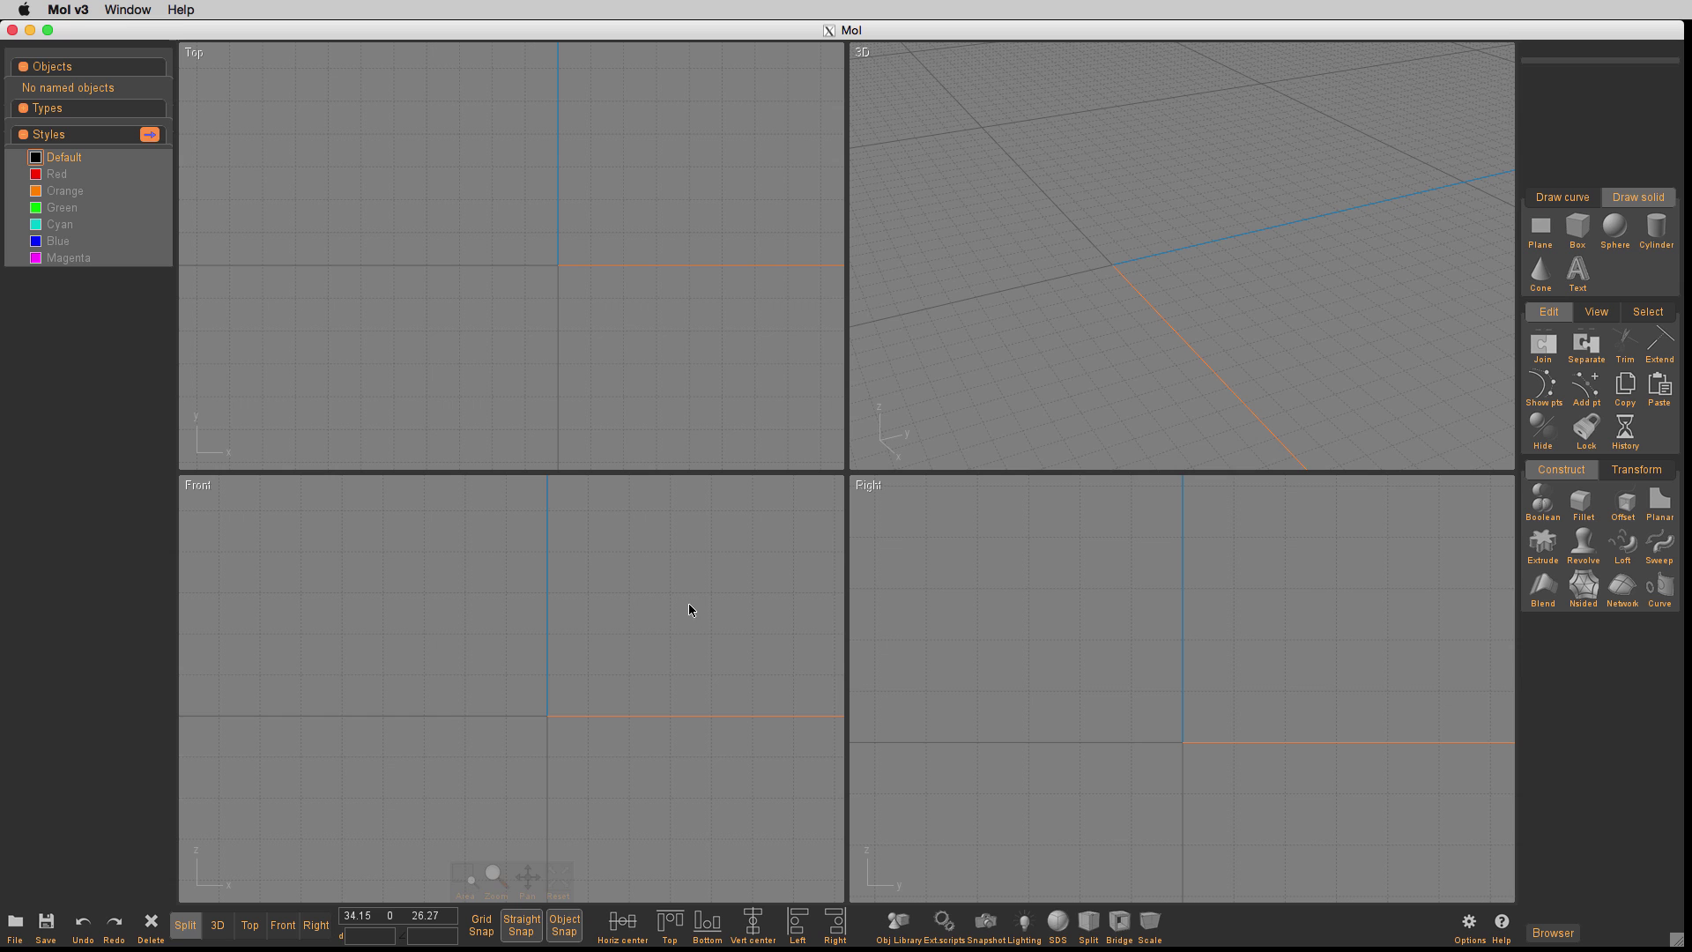
left_click(1577, 231)
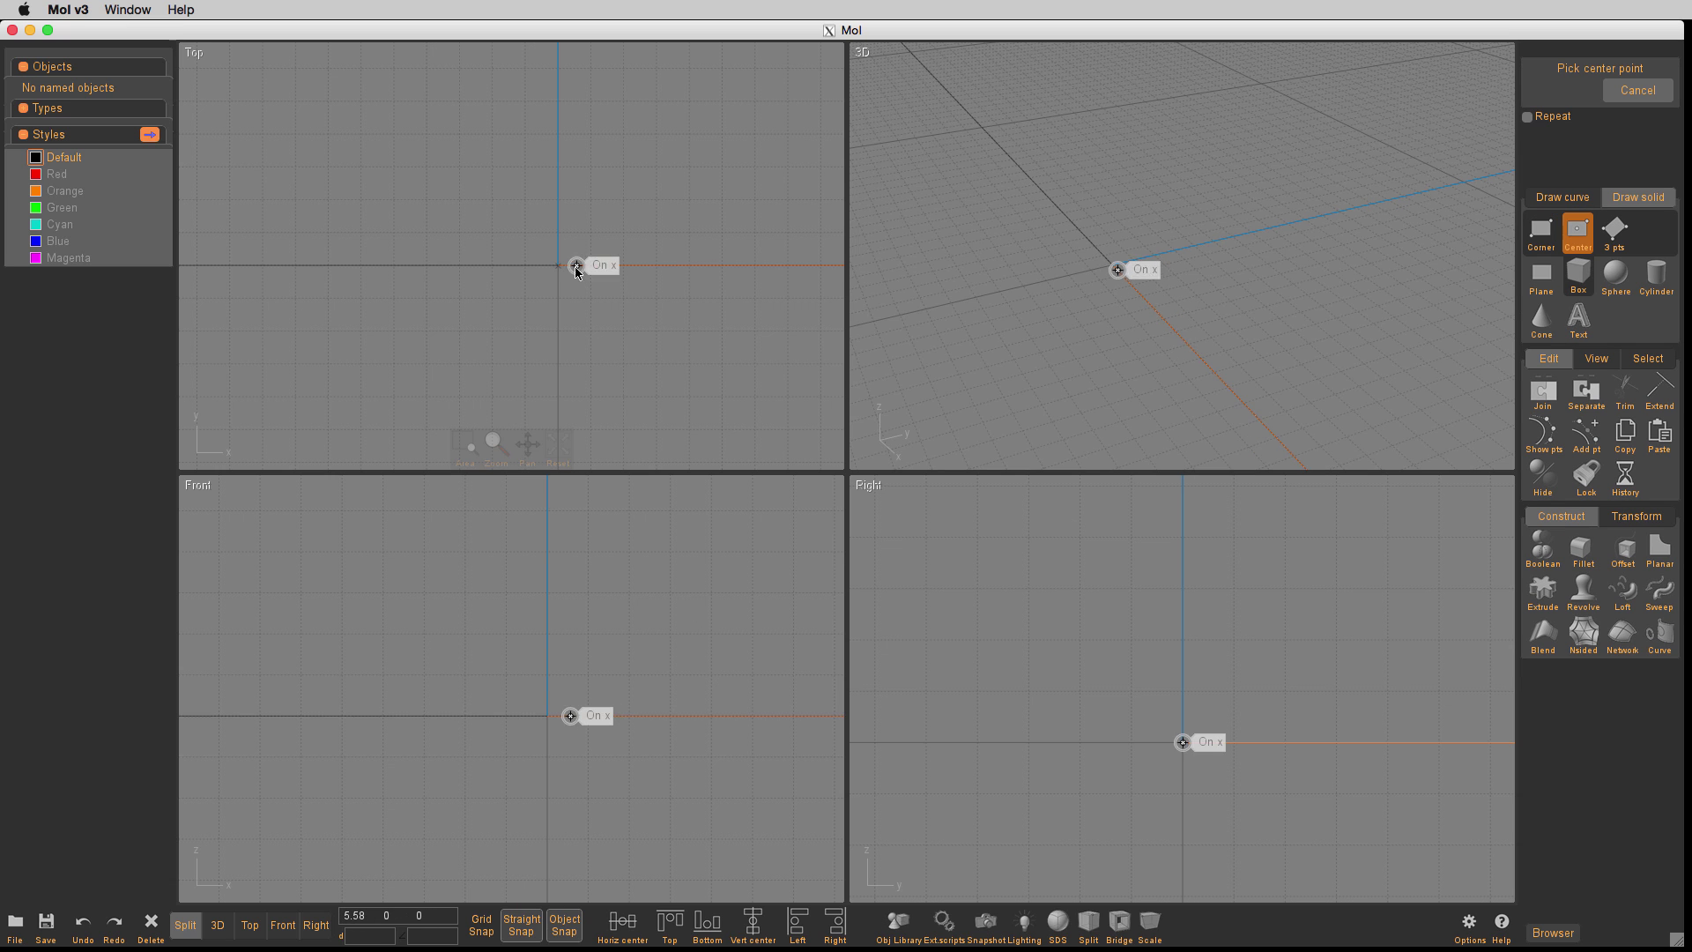
left_click(489, 273)
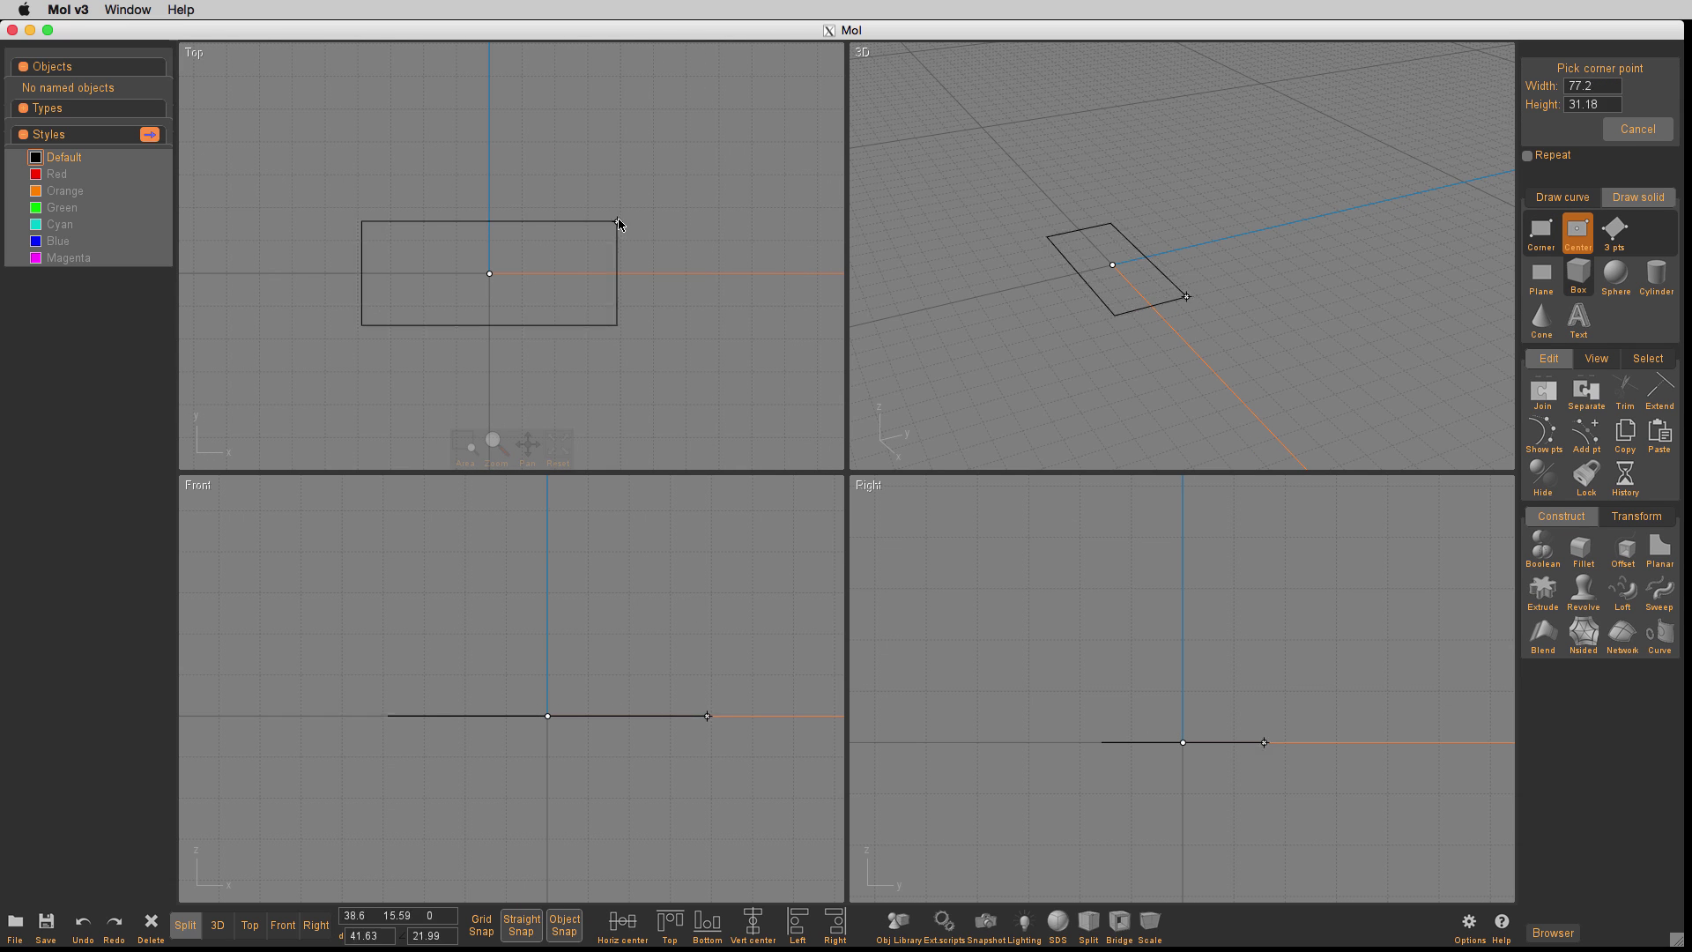
left_click(626, 213)
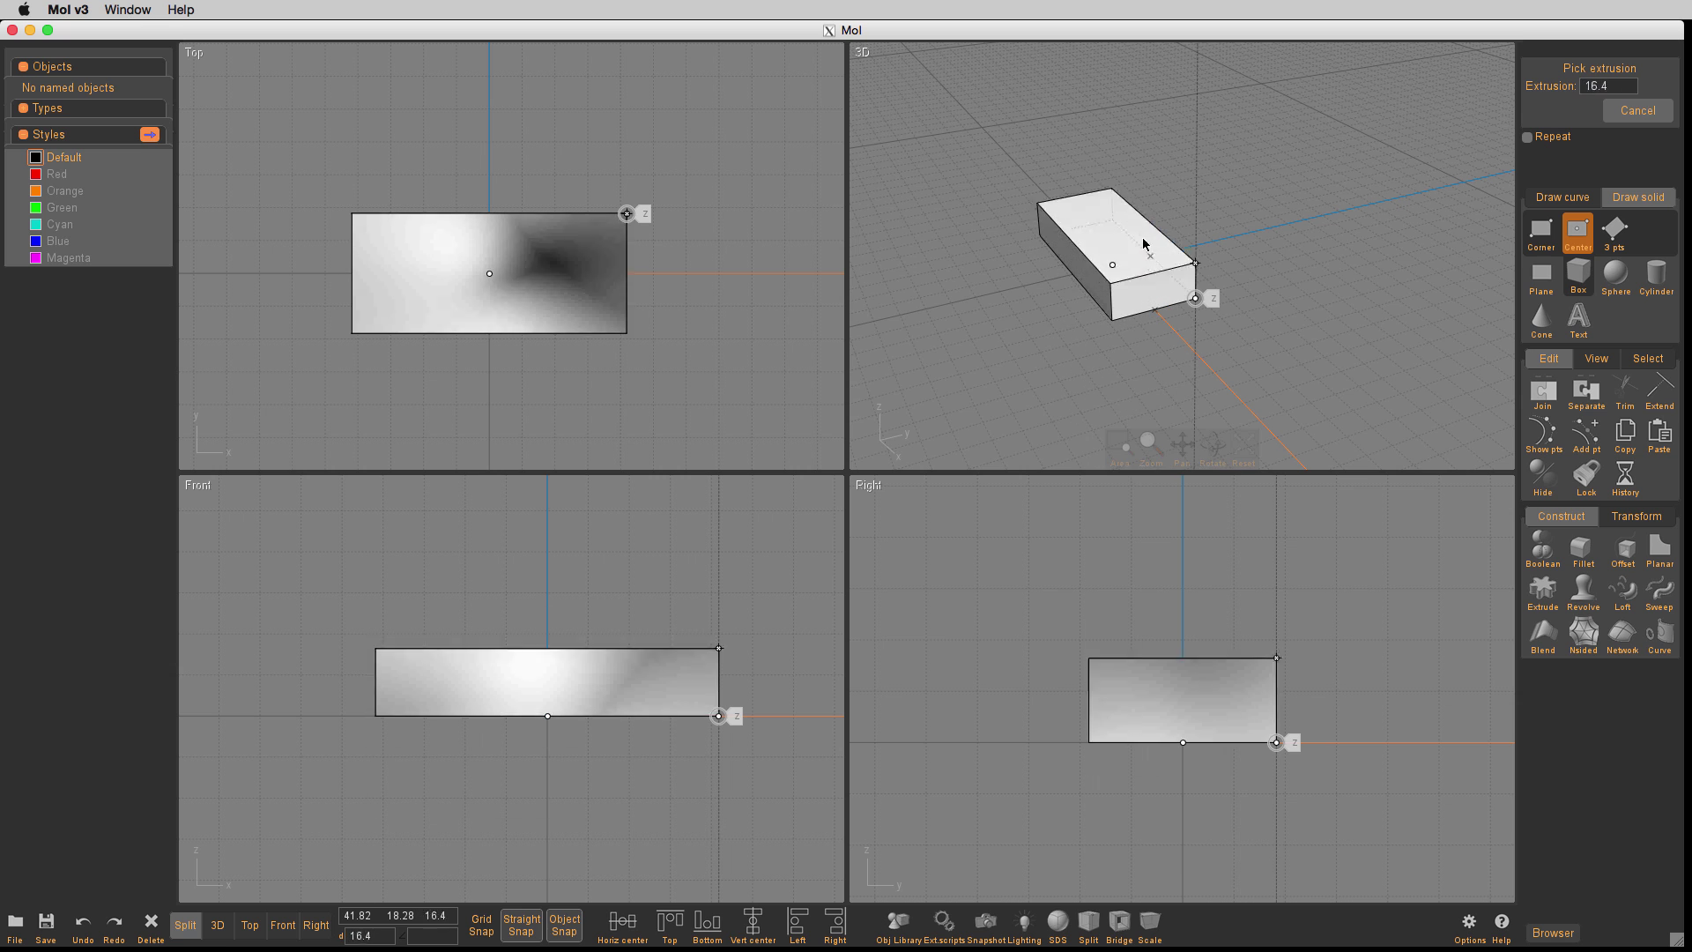
left_click(1122, 107)
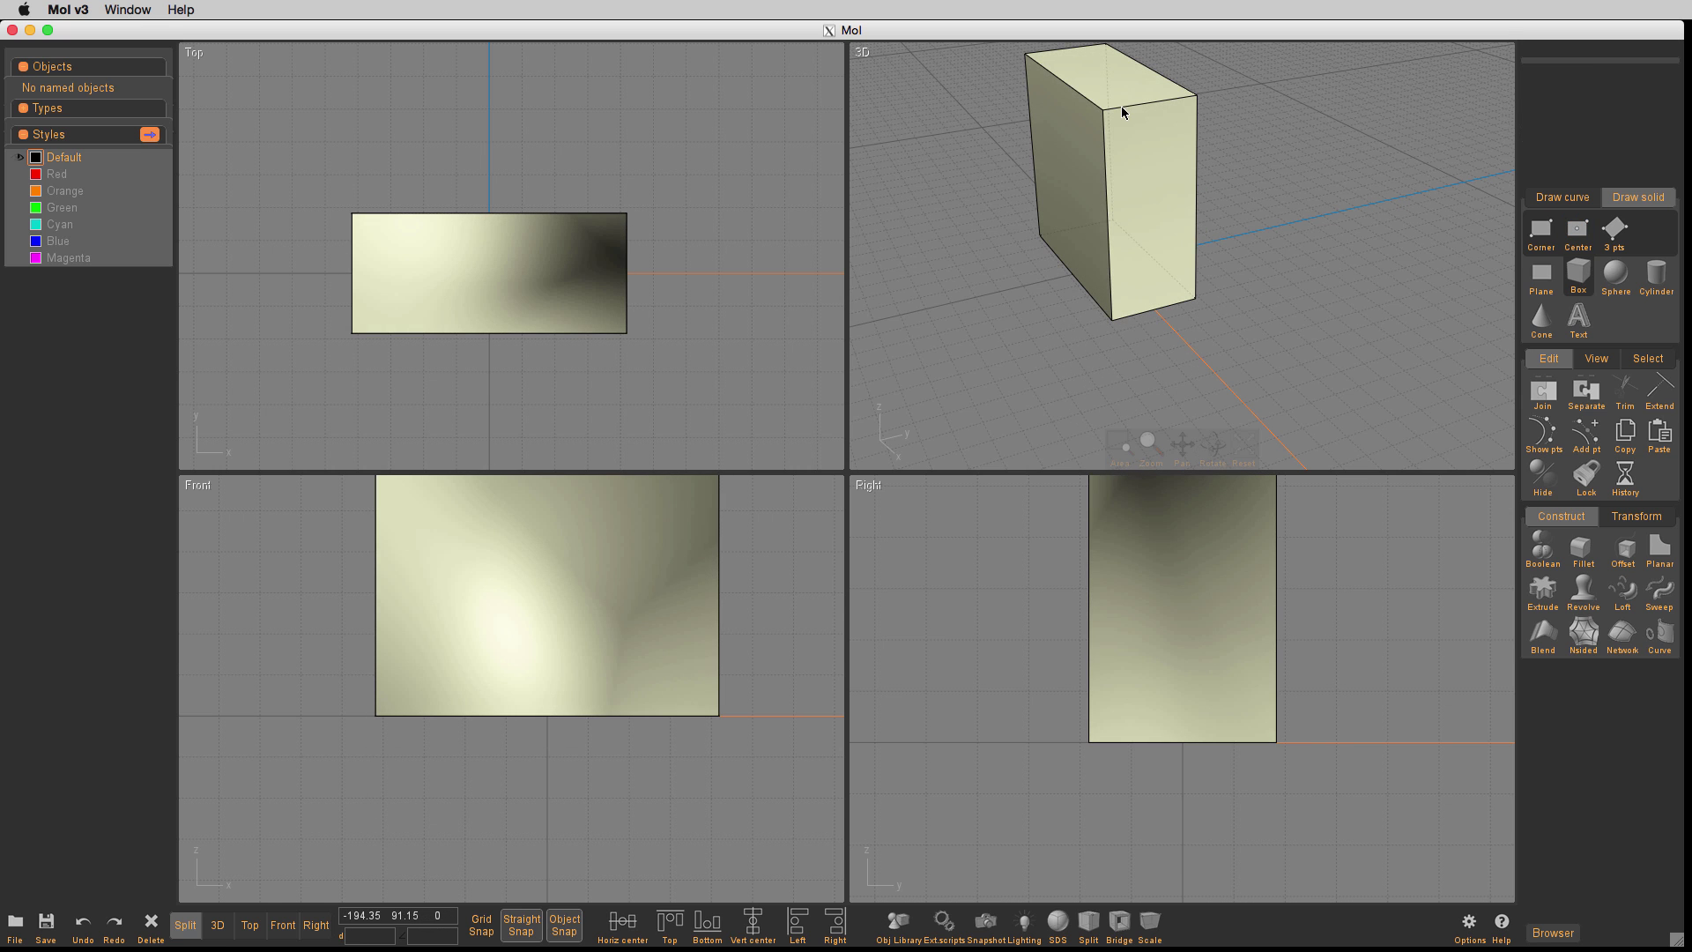
Fillet the two vertical edges at the box's positive X end with a circular radius of 7.4
key("Home")
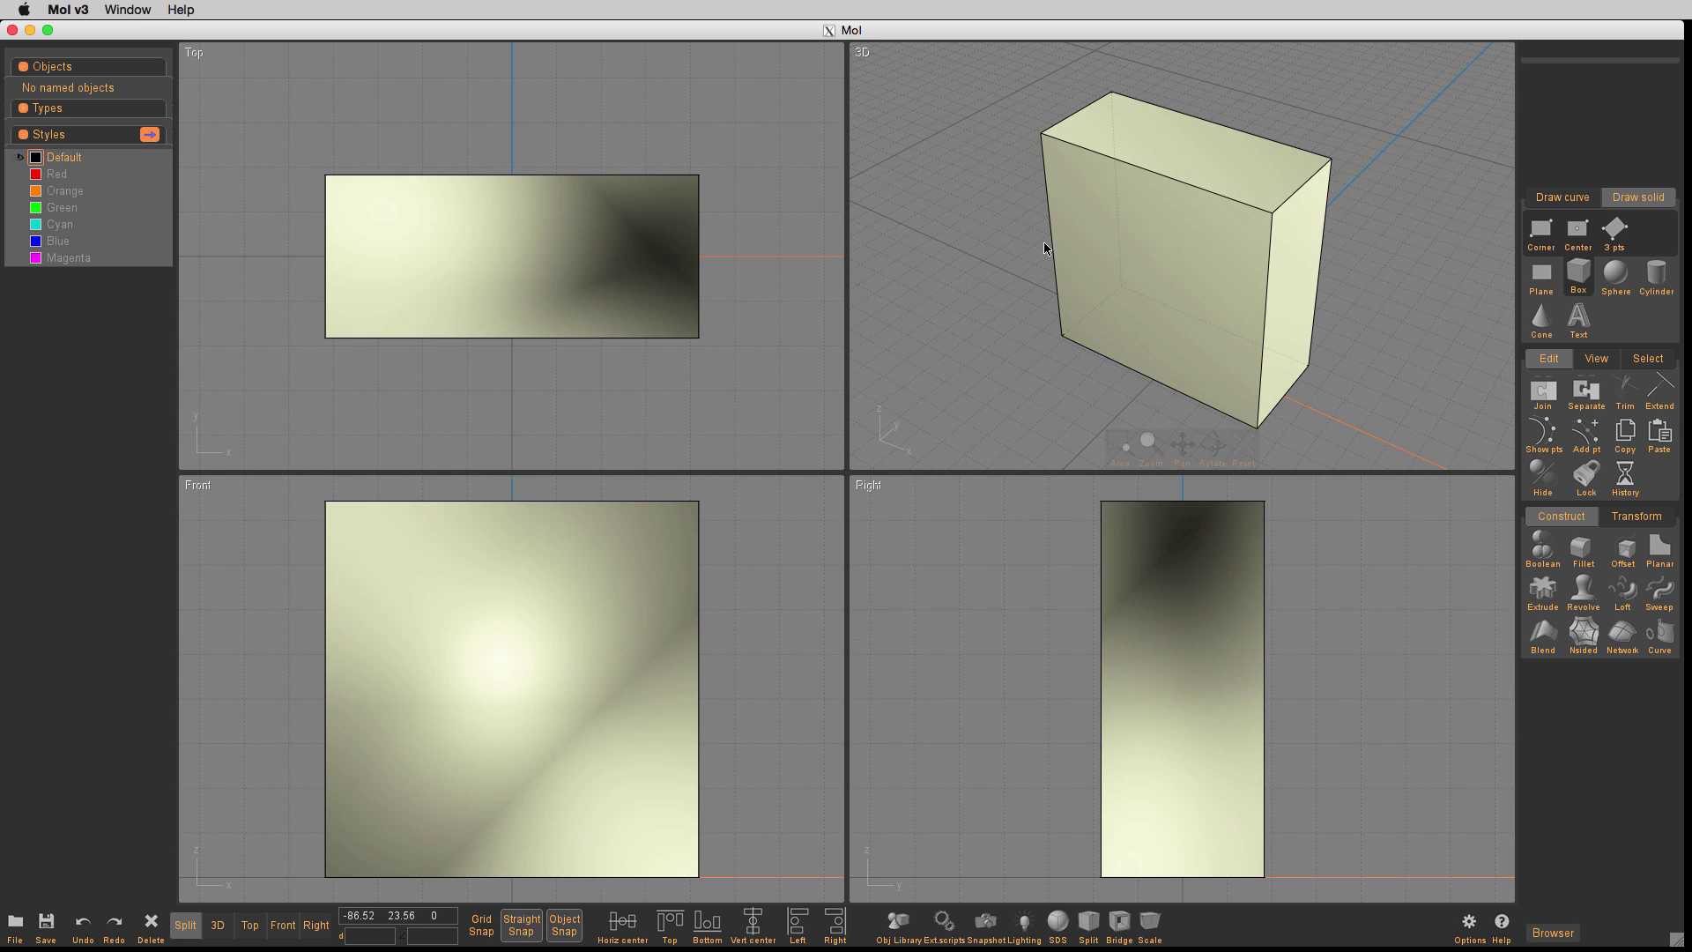
left_click(1052, 243)
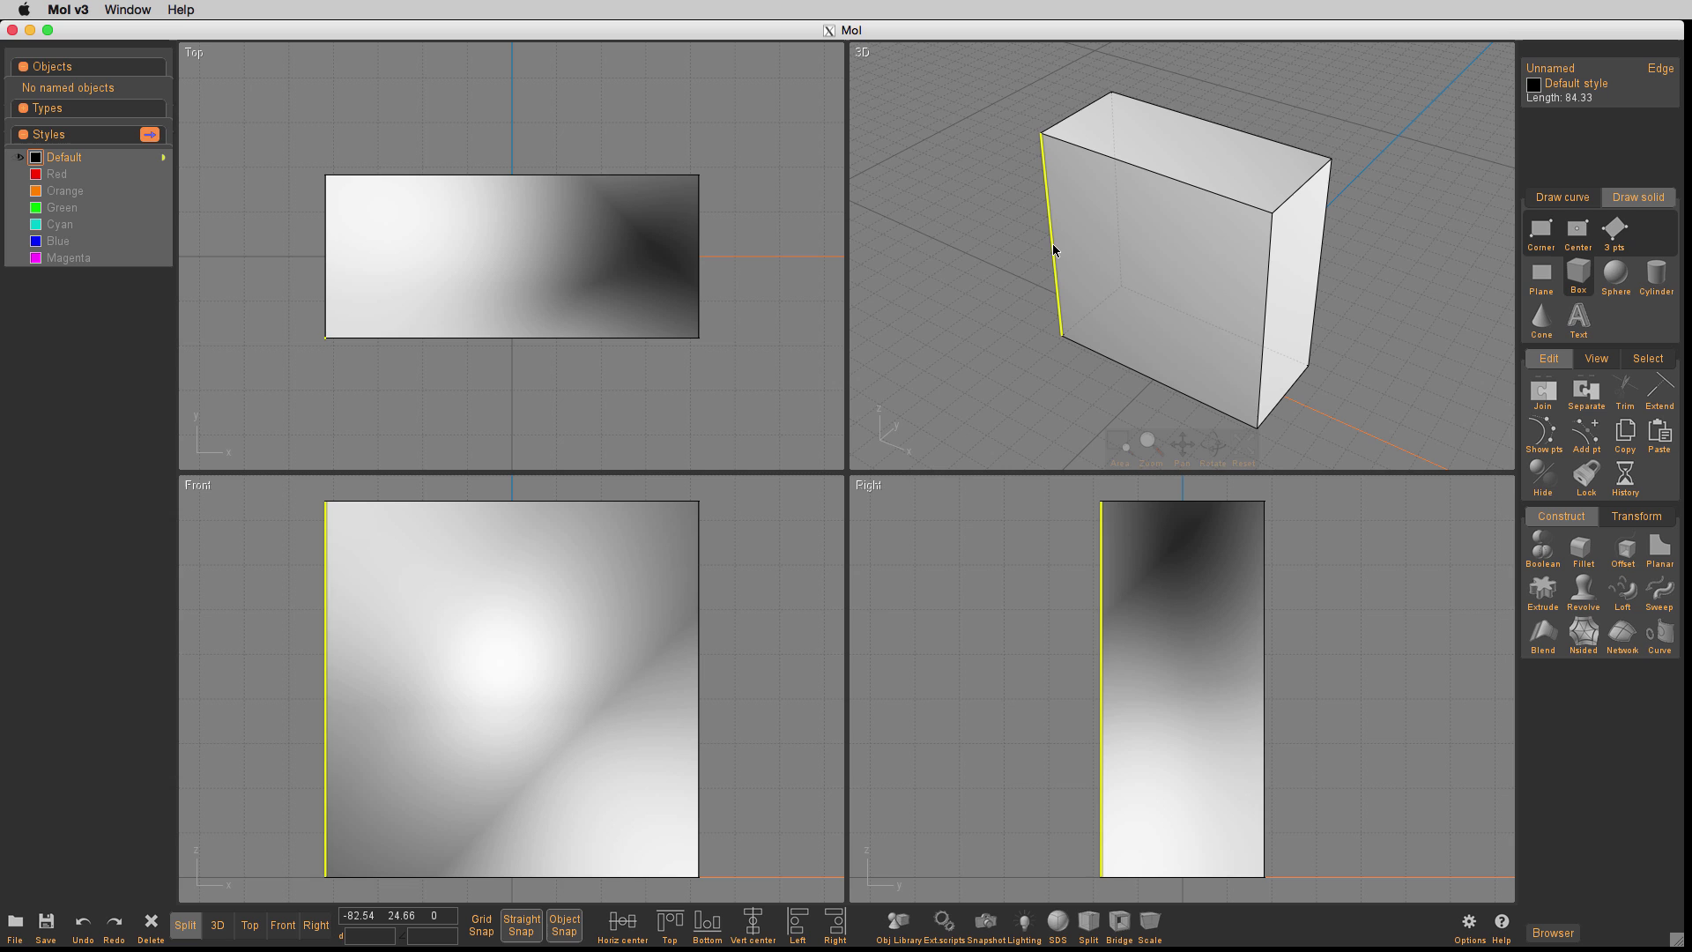
left_click(1118, 207)
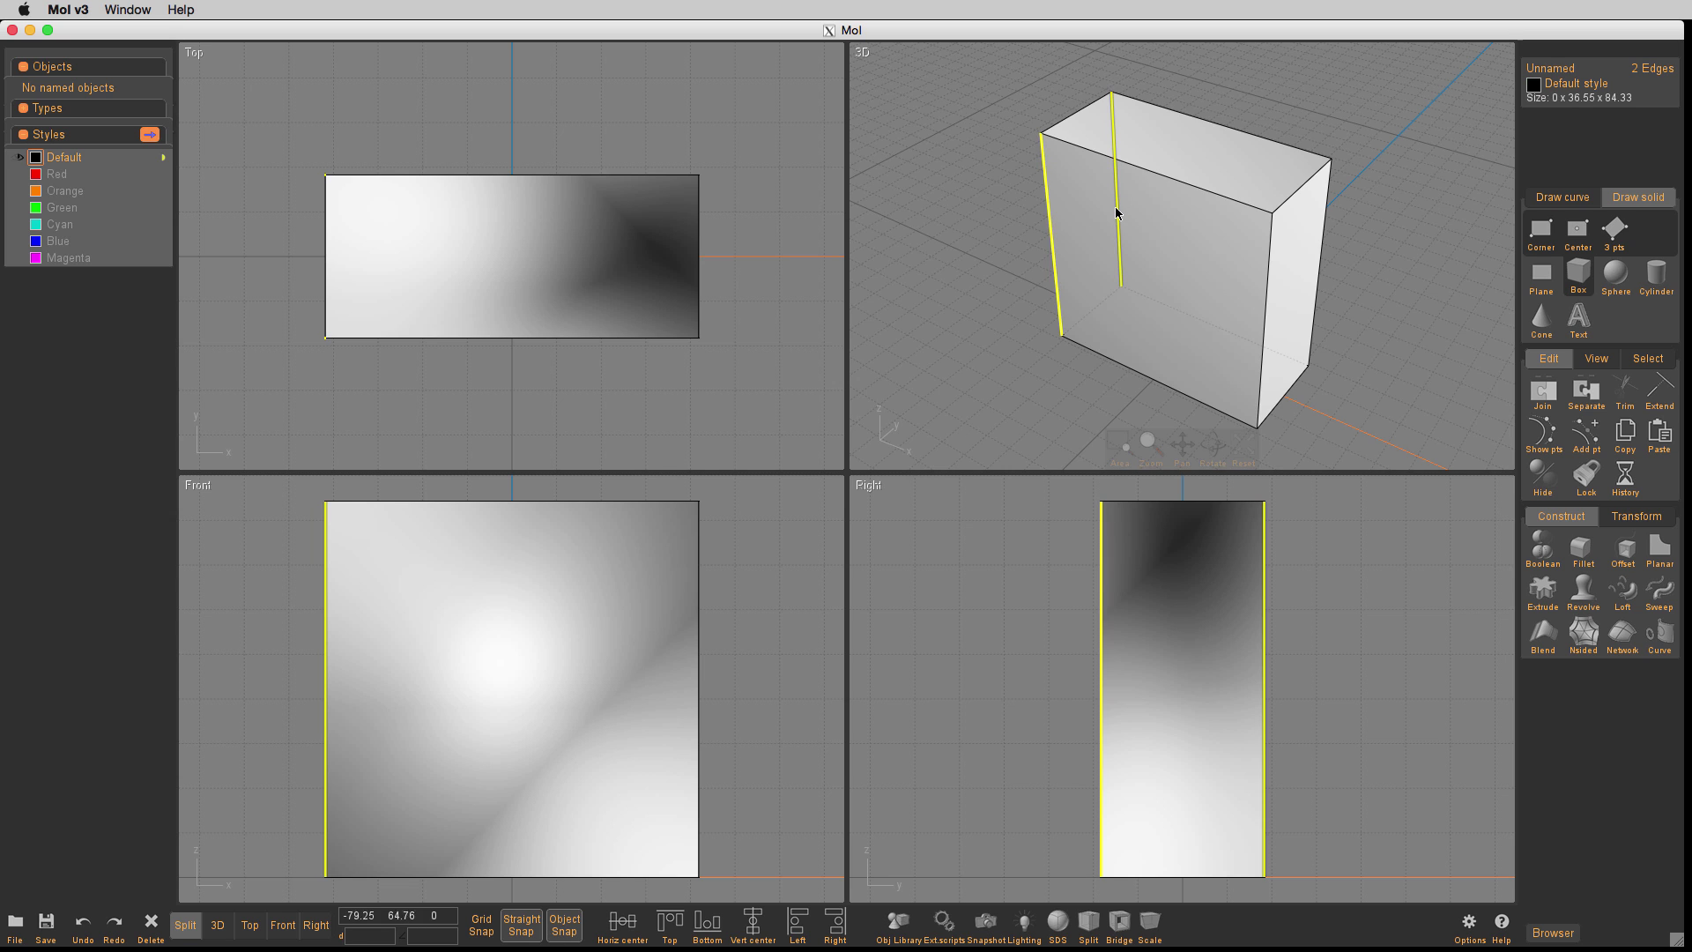
left_click(1291, 312)
left_click(1263, 314)
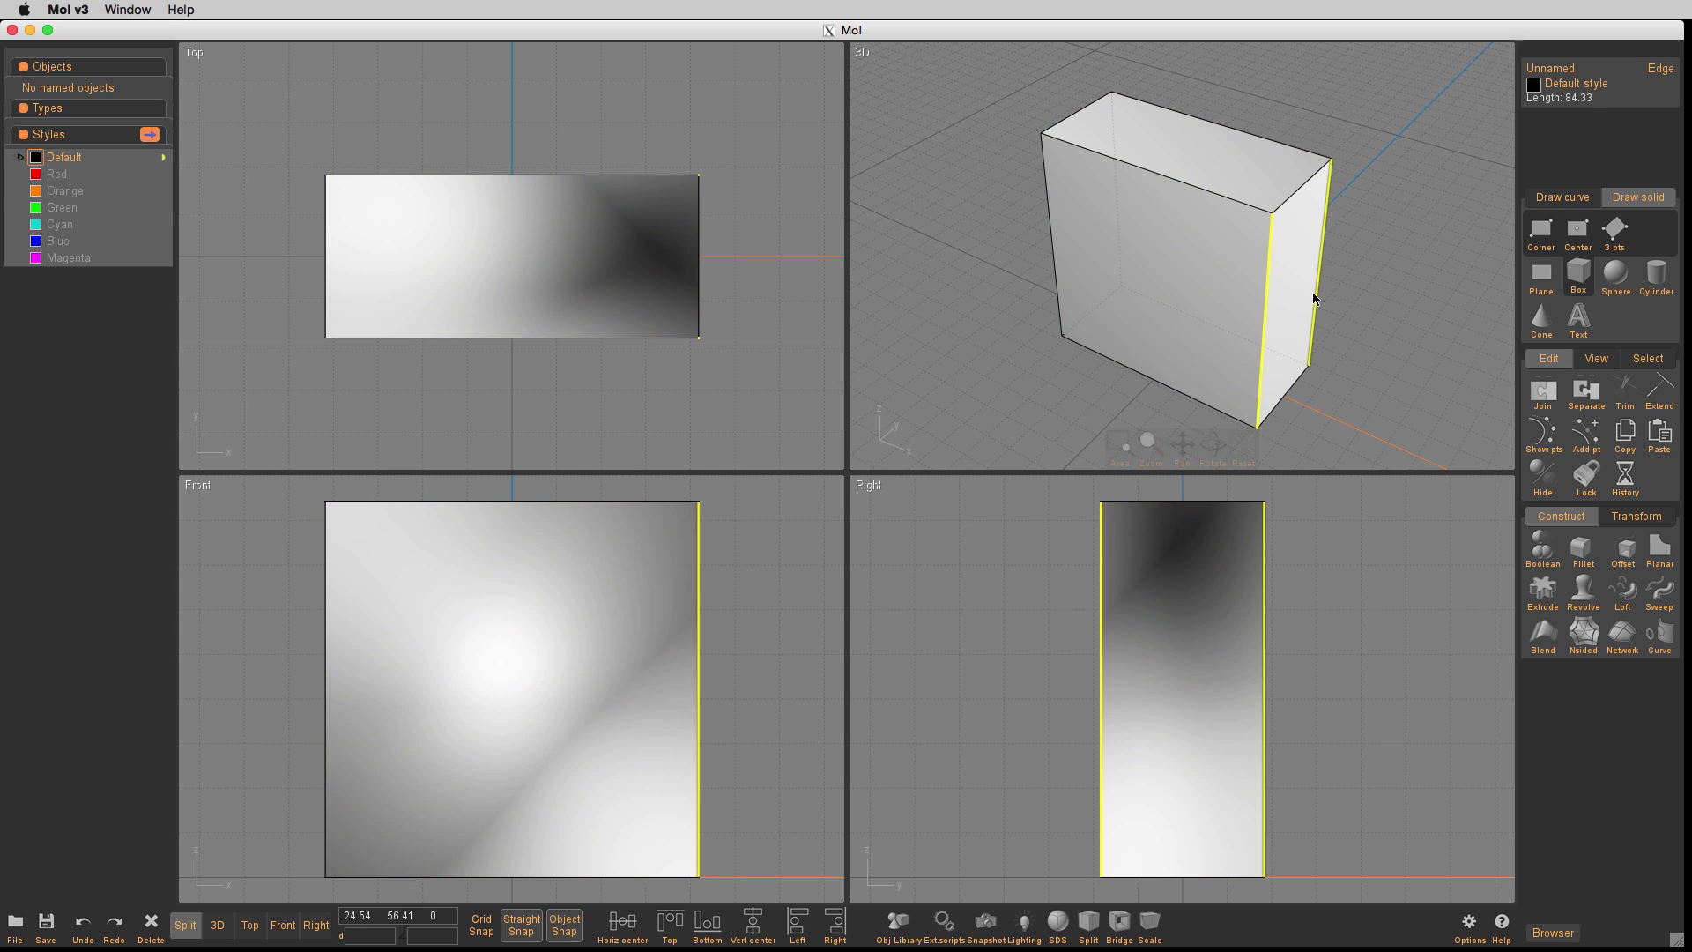
left_click(1314, 300)
key("f")
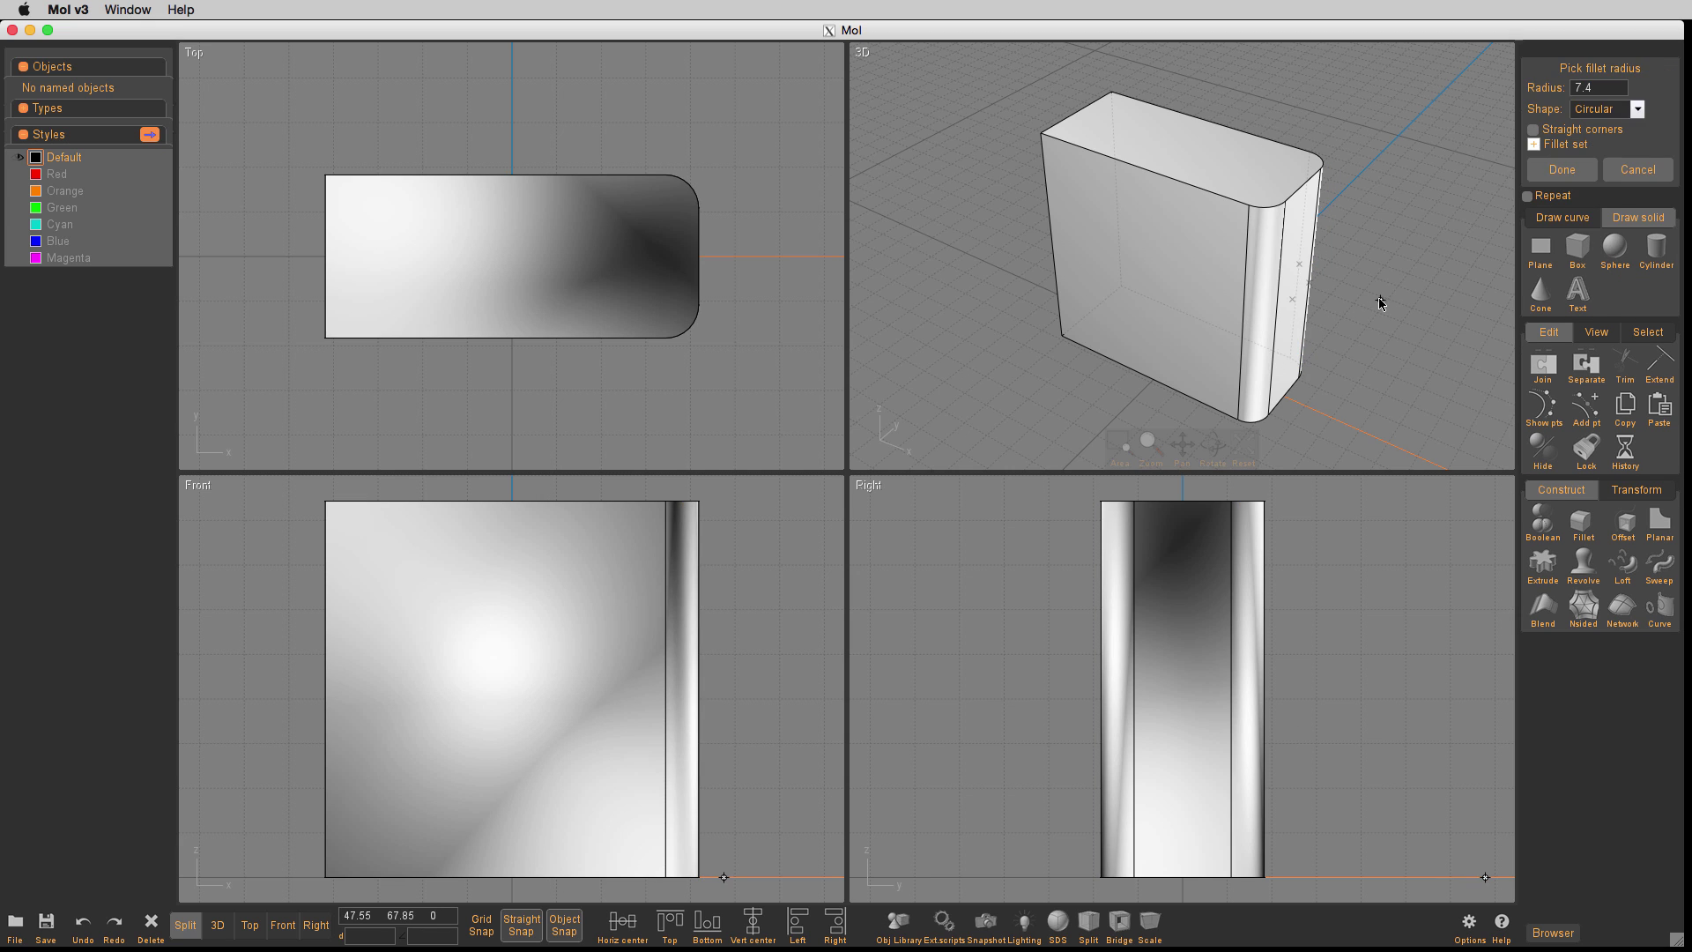
right_click(1378, 300)
Fillet the upper and lower horizontal edges at the box's opposite, square end with a circular radius of 7.4
left_click(1088, 103)
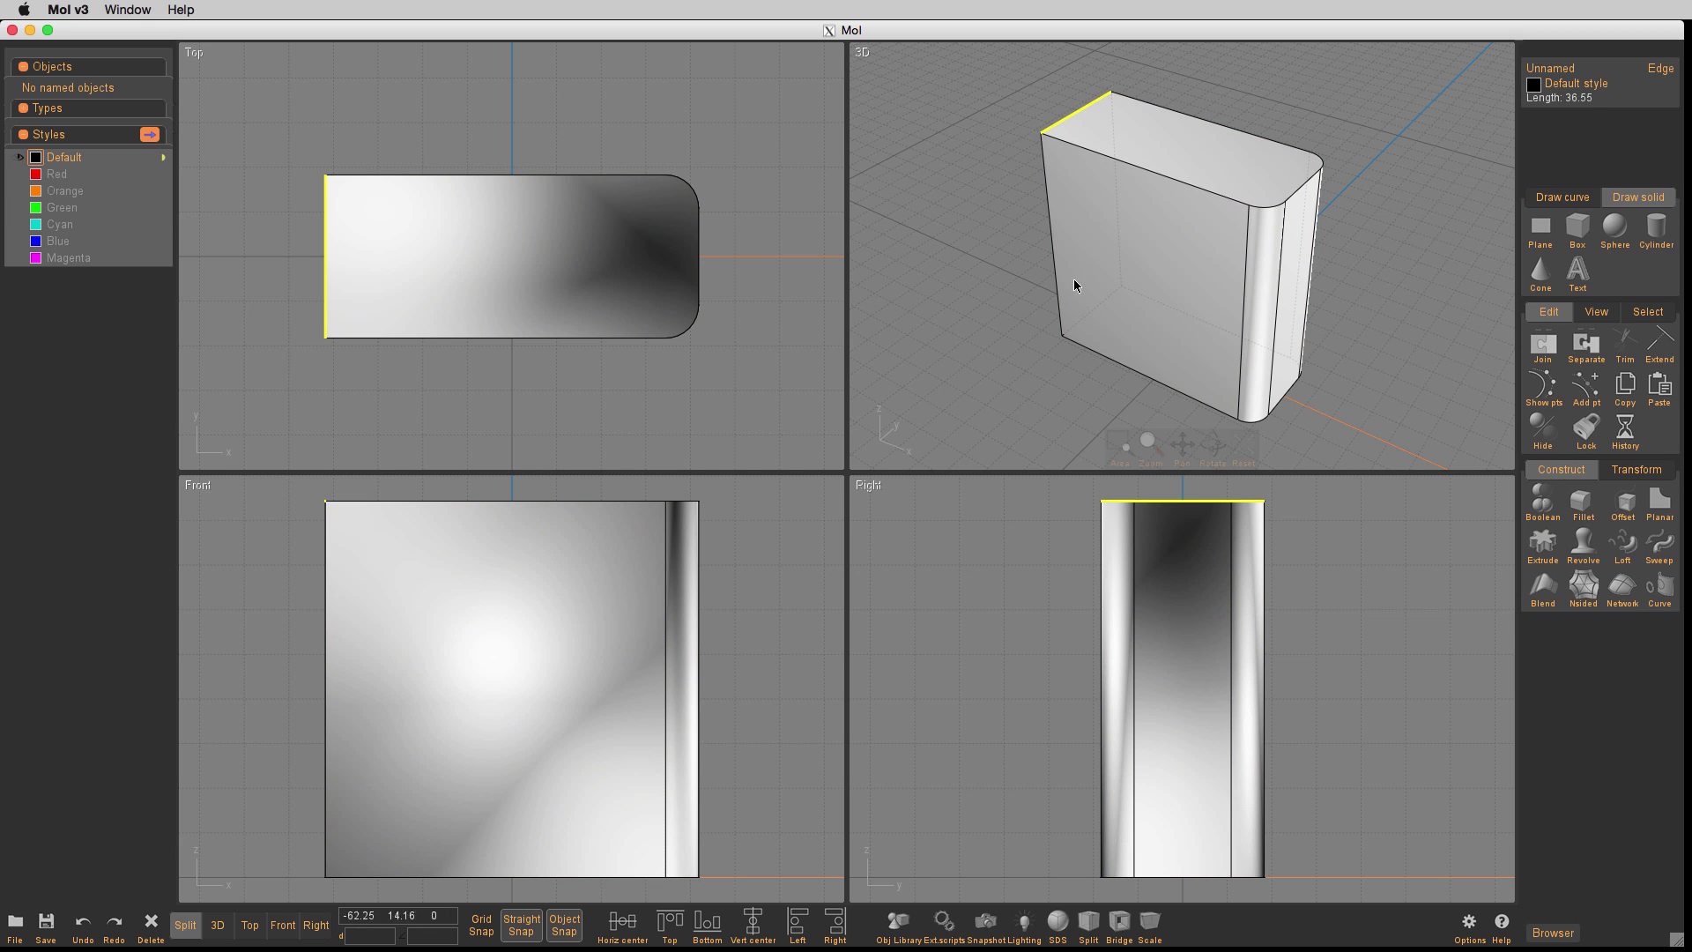
left_click(1089, 311)
key("f")
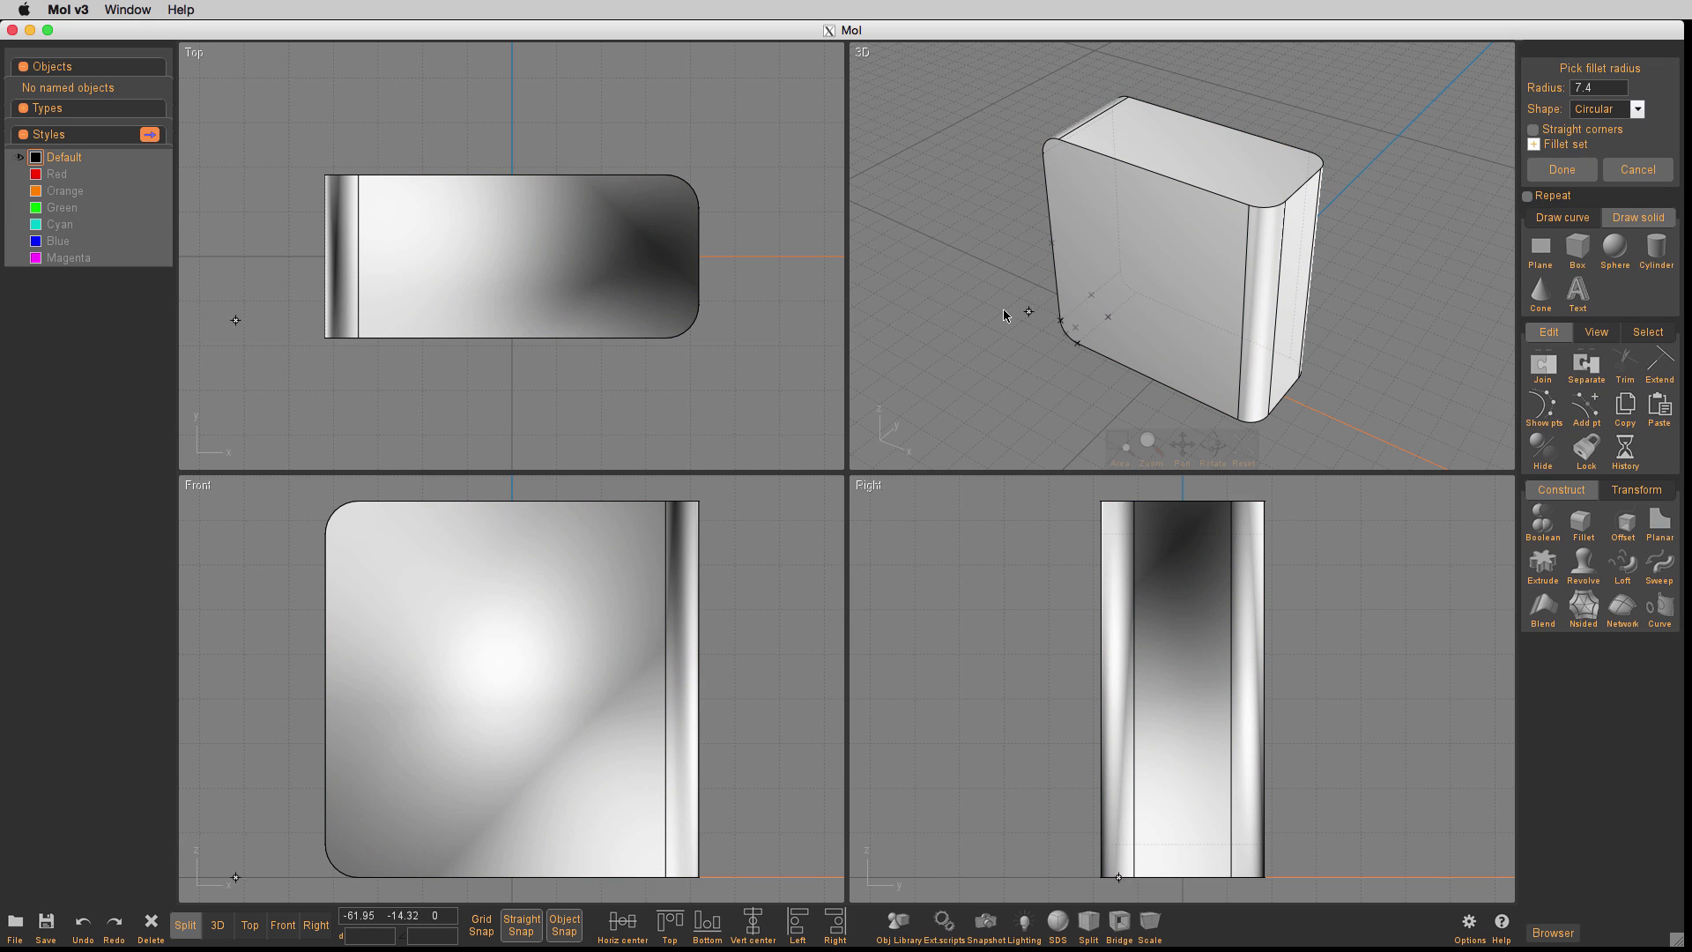
key("Return")
Inset the box's connected top, flat end, bottom and two rounded corner faces inwards as one set
right_click_drag(944, 329, 944, 274)
key("space")
right_click_drag(938, 340, 1042, 344)
left_click(934, 301)
right_click_drag(807, 403, 872, 360)
left_click(857, 344)
left_click(671, 425)
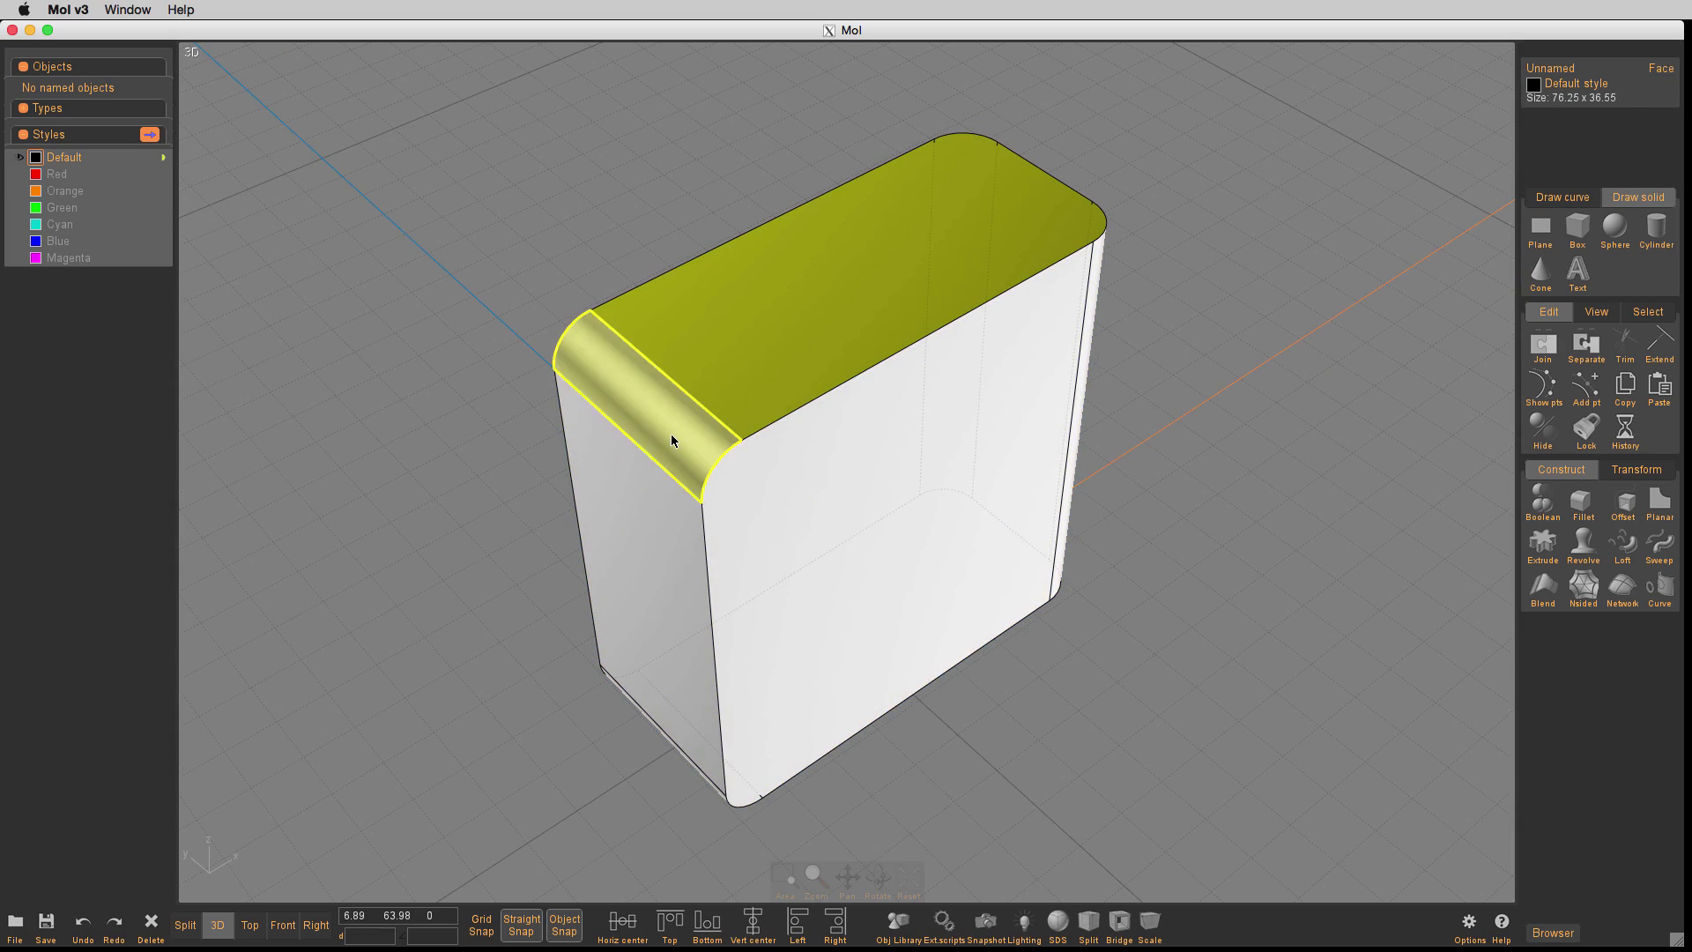
left_click(667, 552)
right_click_drag(667, 552, 701, 348)
left_click(718, 552)
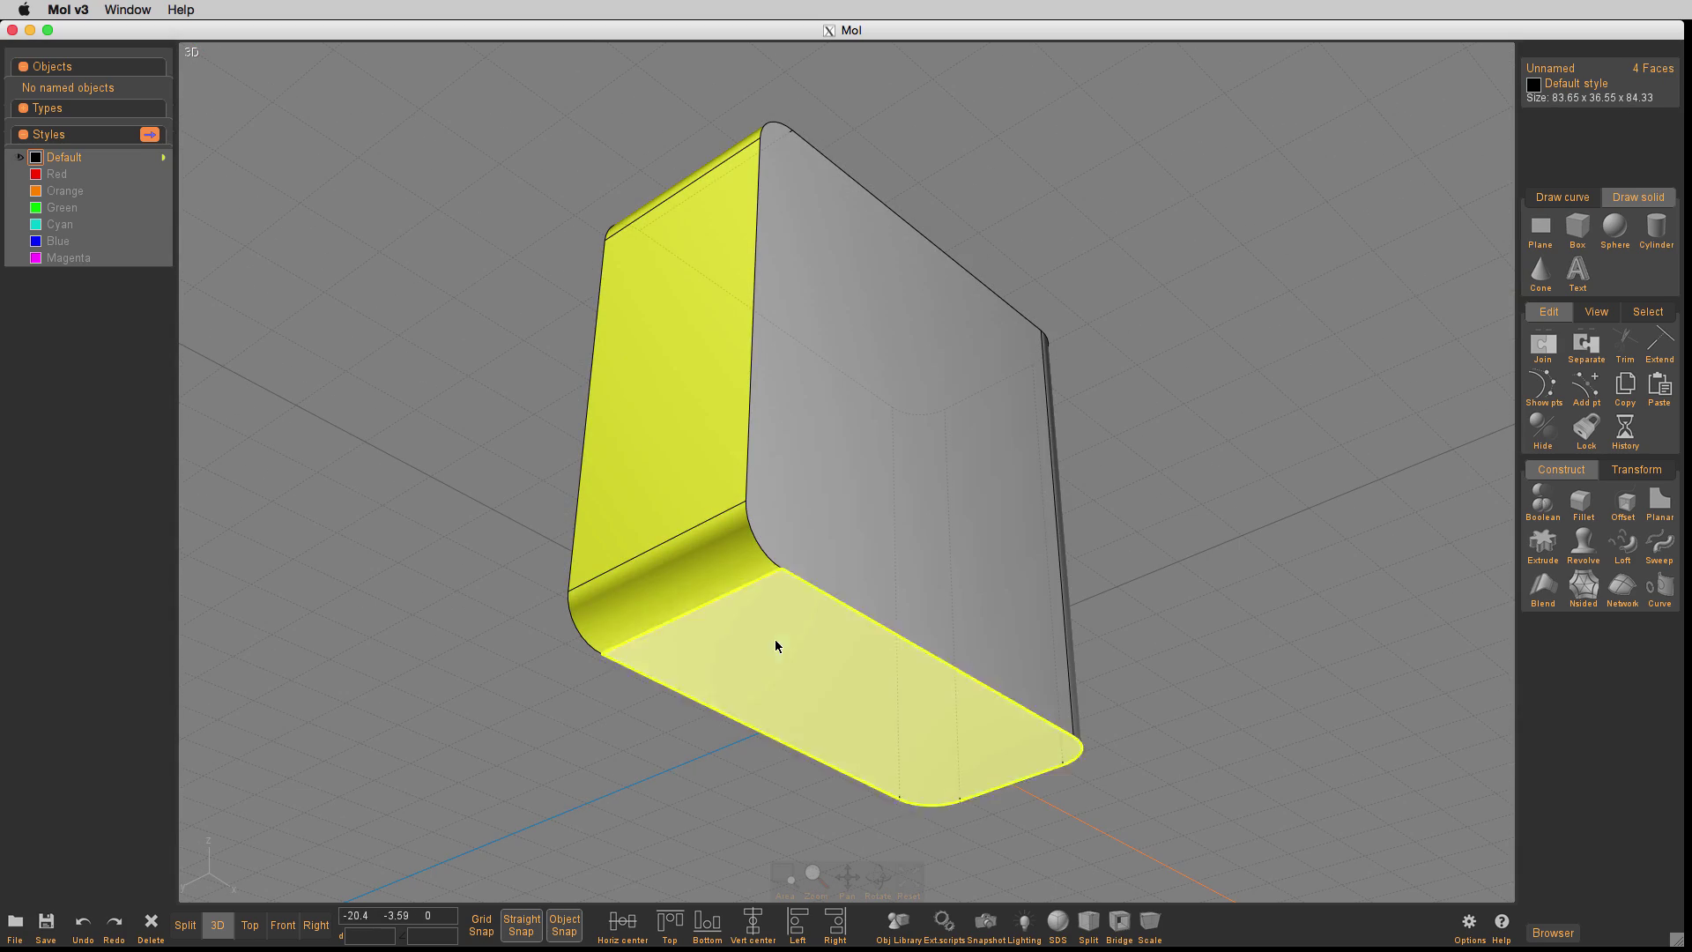
left_click(775, 640)
right_click_drag(917, 432, 1046, 573)
left_click(1623, 504)
left_click(1626, 513)
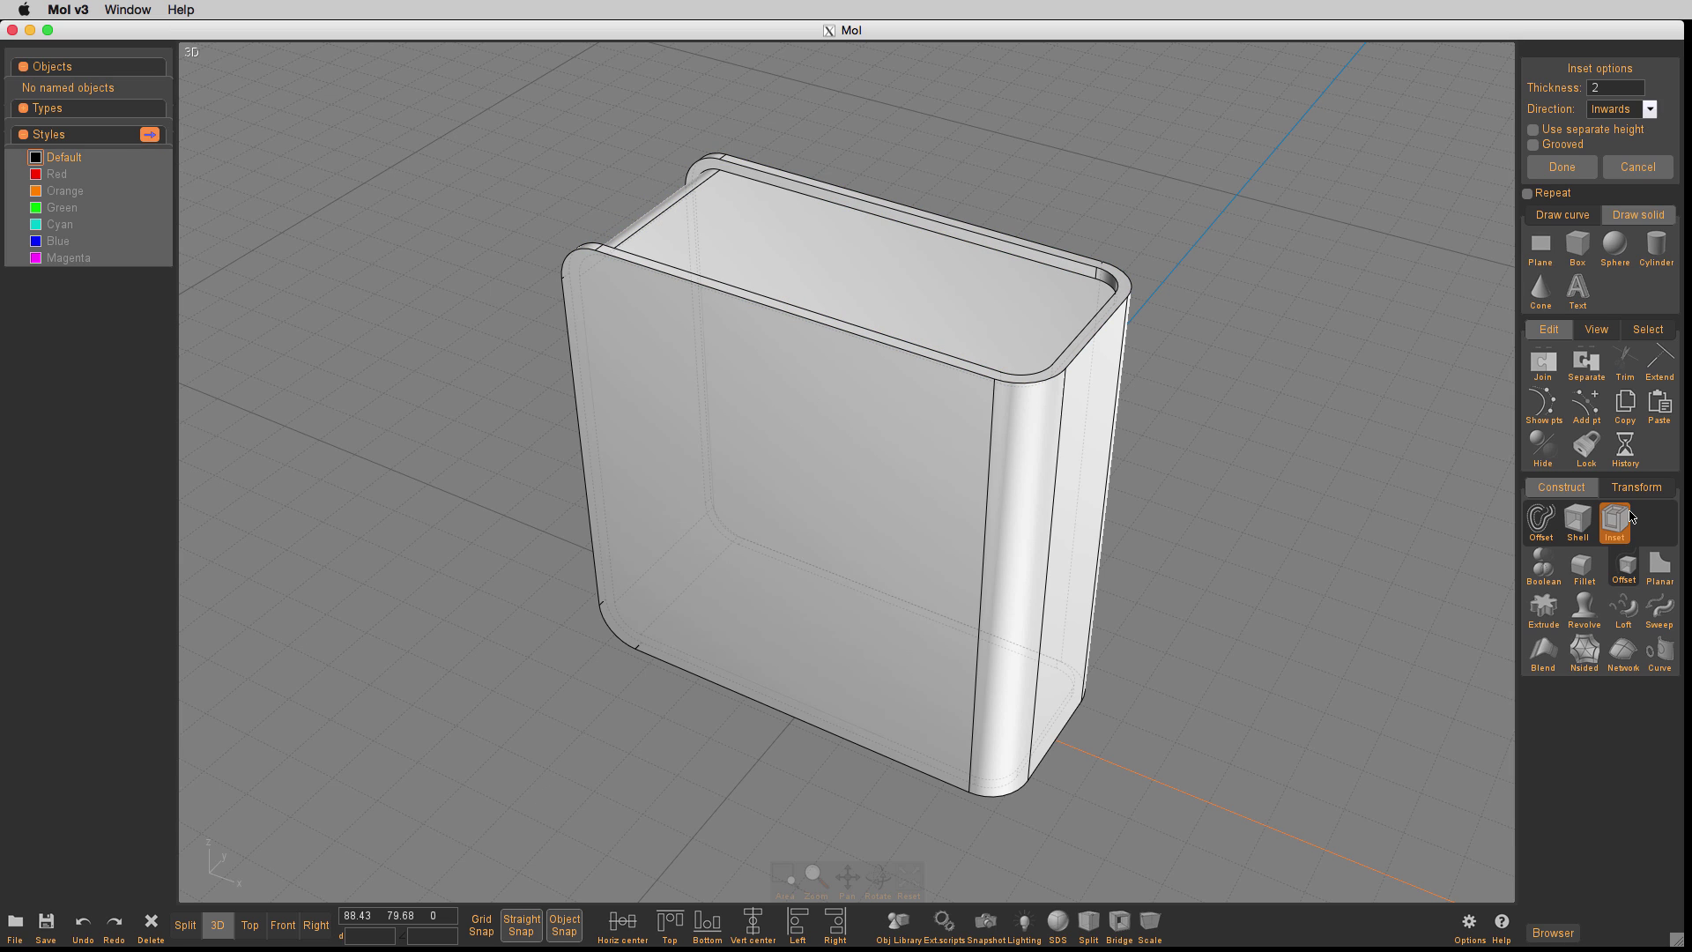
Set the inset thickness to 1 and complete the inwards inset
left_click(1610, 85)
left_click(1624, 195)
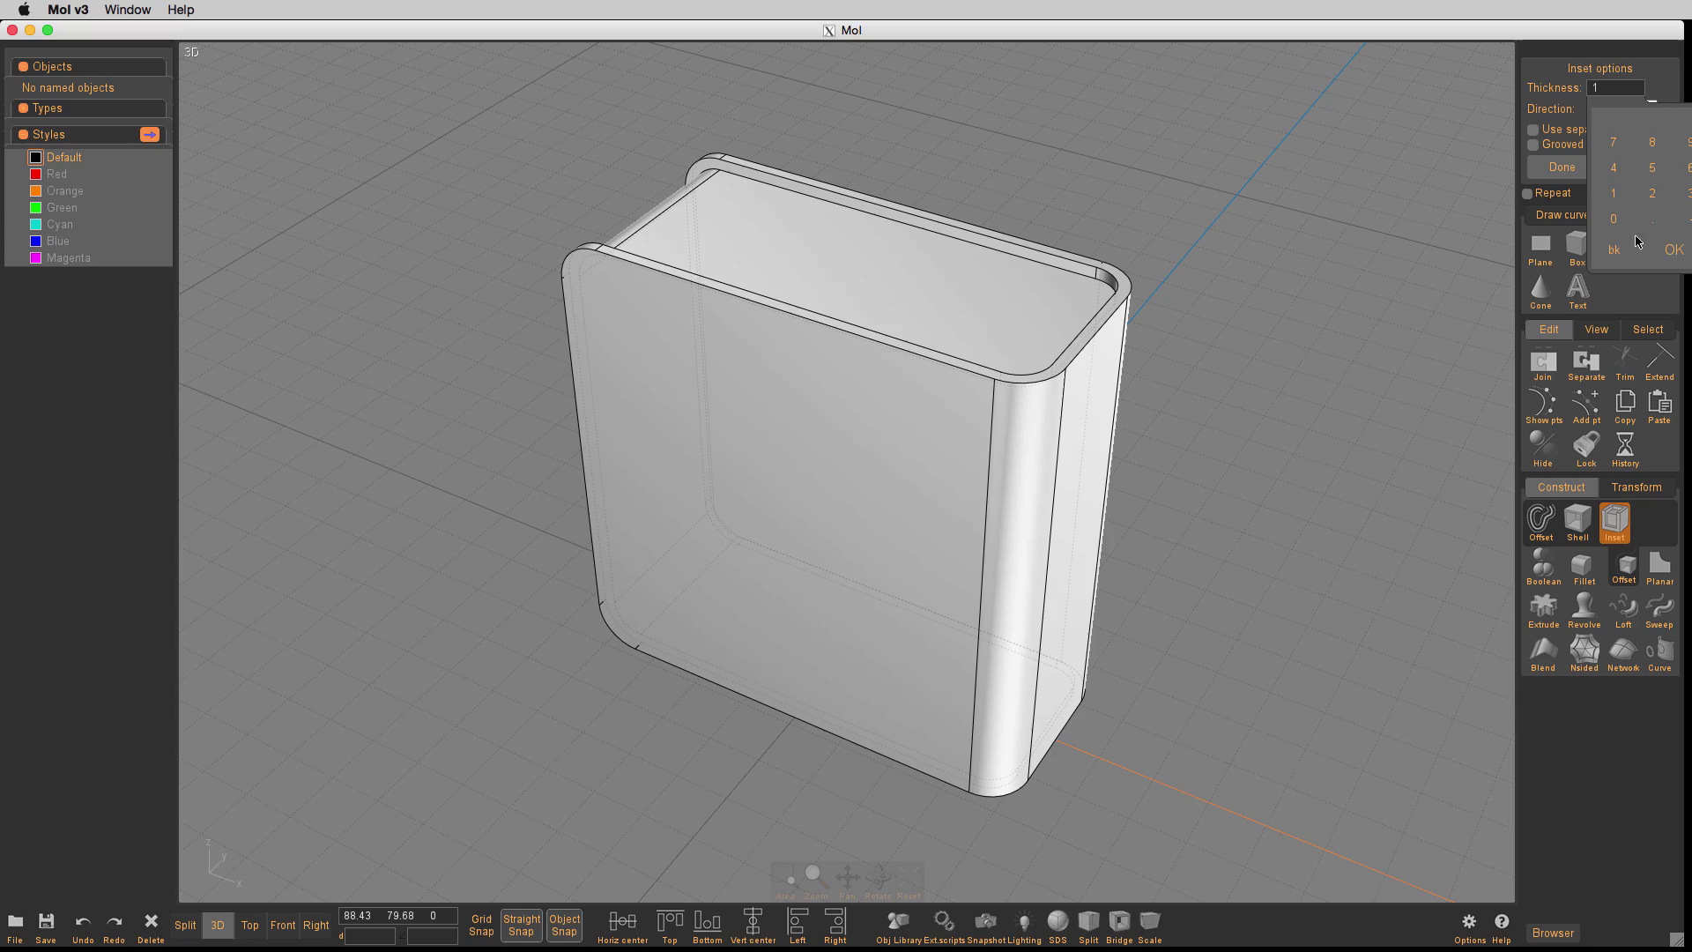
left_click(1673, 250)
right_click_drag(1181, 266, 1201, 309)
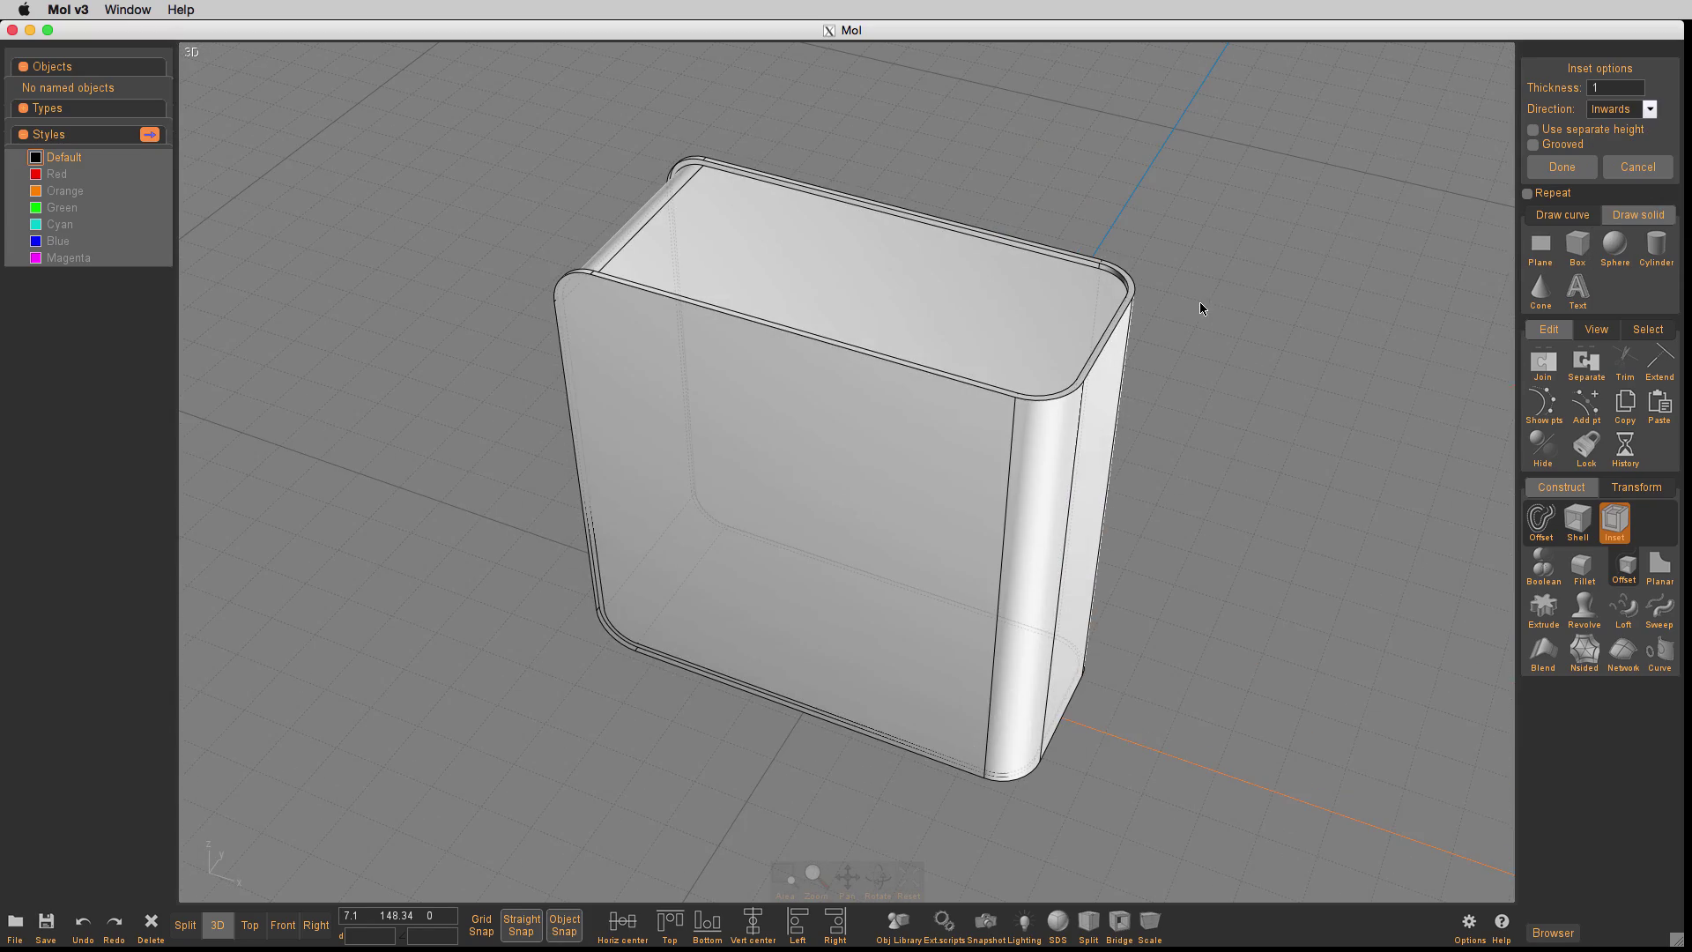
left_click(1563, 169)
Copy the five recessed faces running over the top, flat end and bottom, paste them in place as a separate surface and isolate it
right_click_drag(1244, 415, 1420, 383)
left_click(845, 257)
left_click(828, 266)
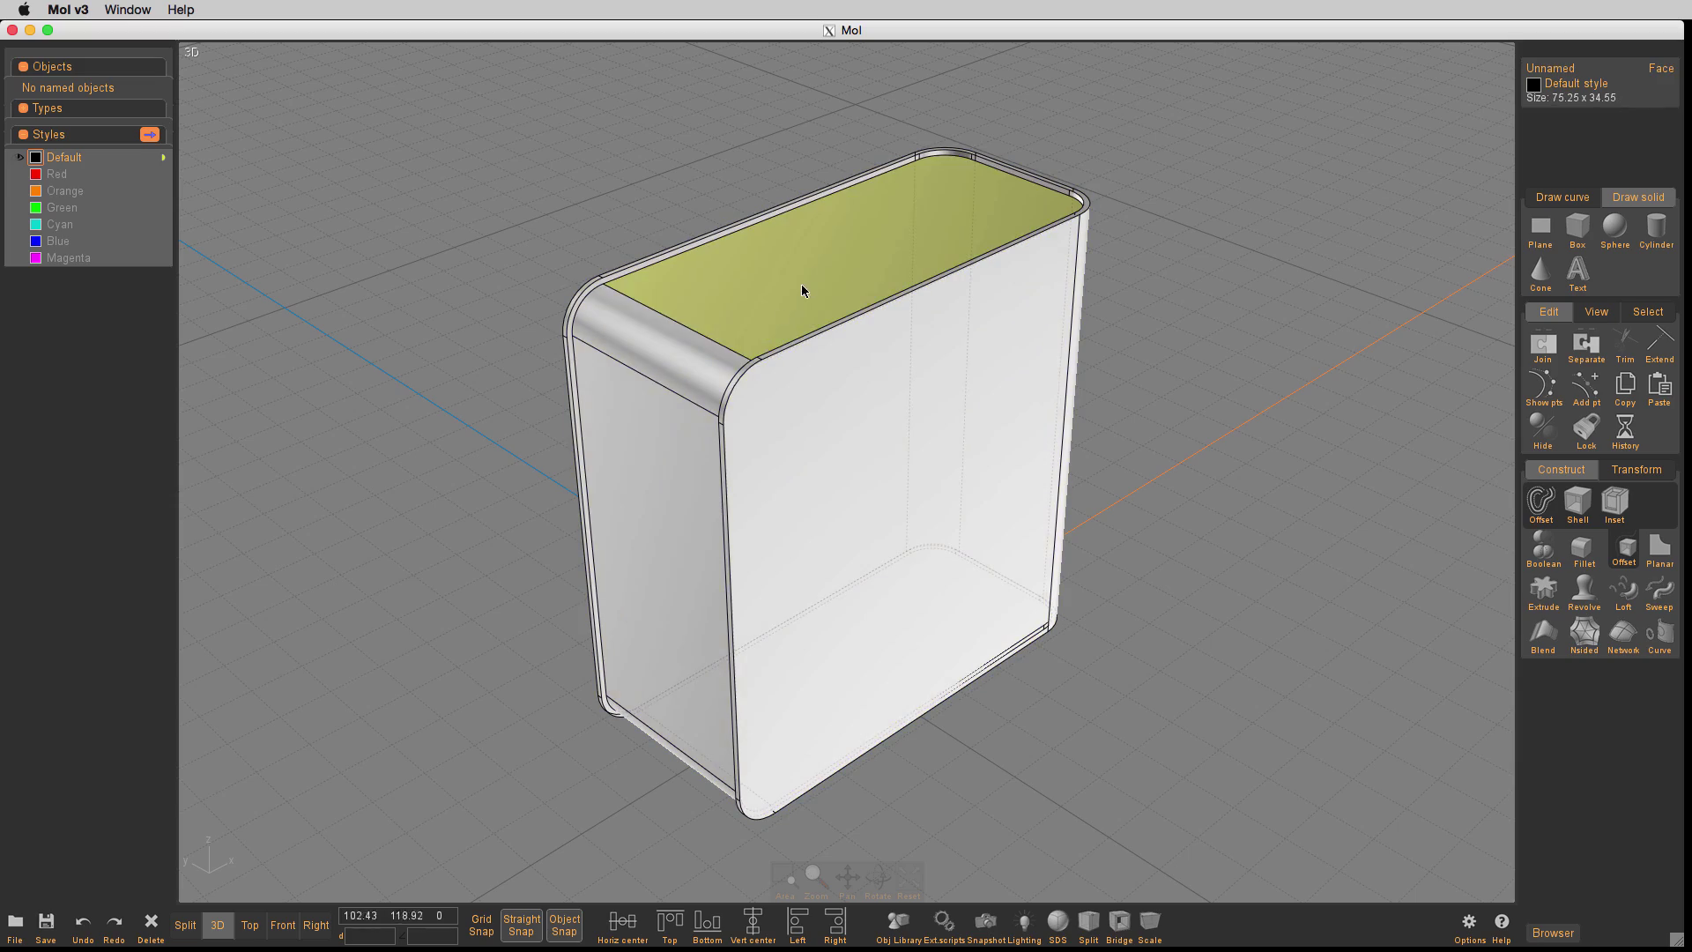
left_click(699, 377)
left_click(696, 579)
right_click_drag(696, 579, 700, 371)
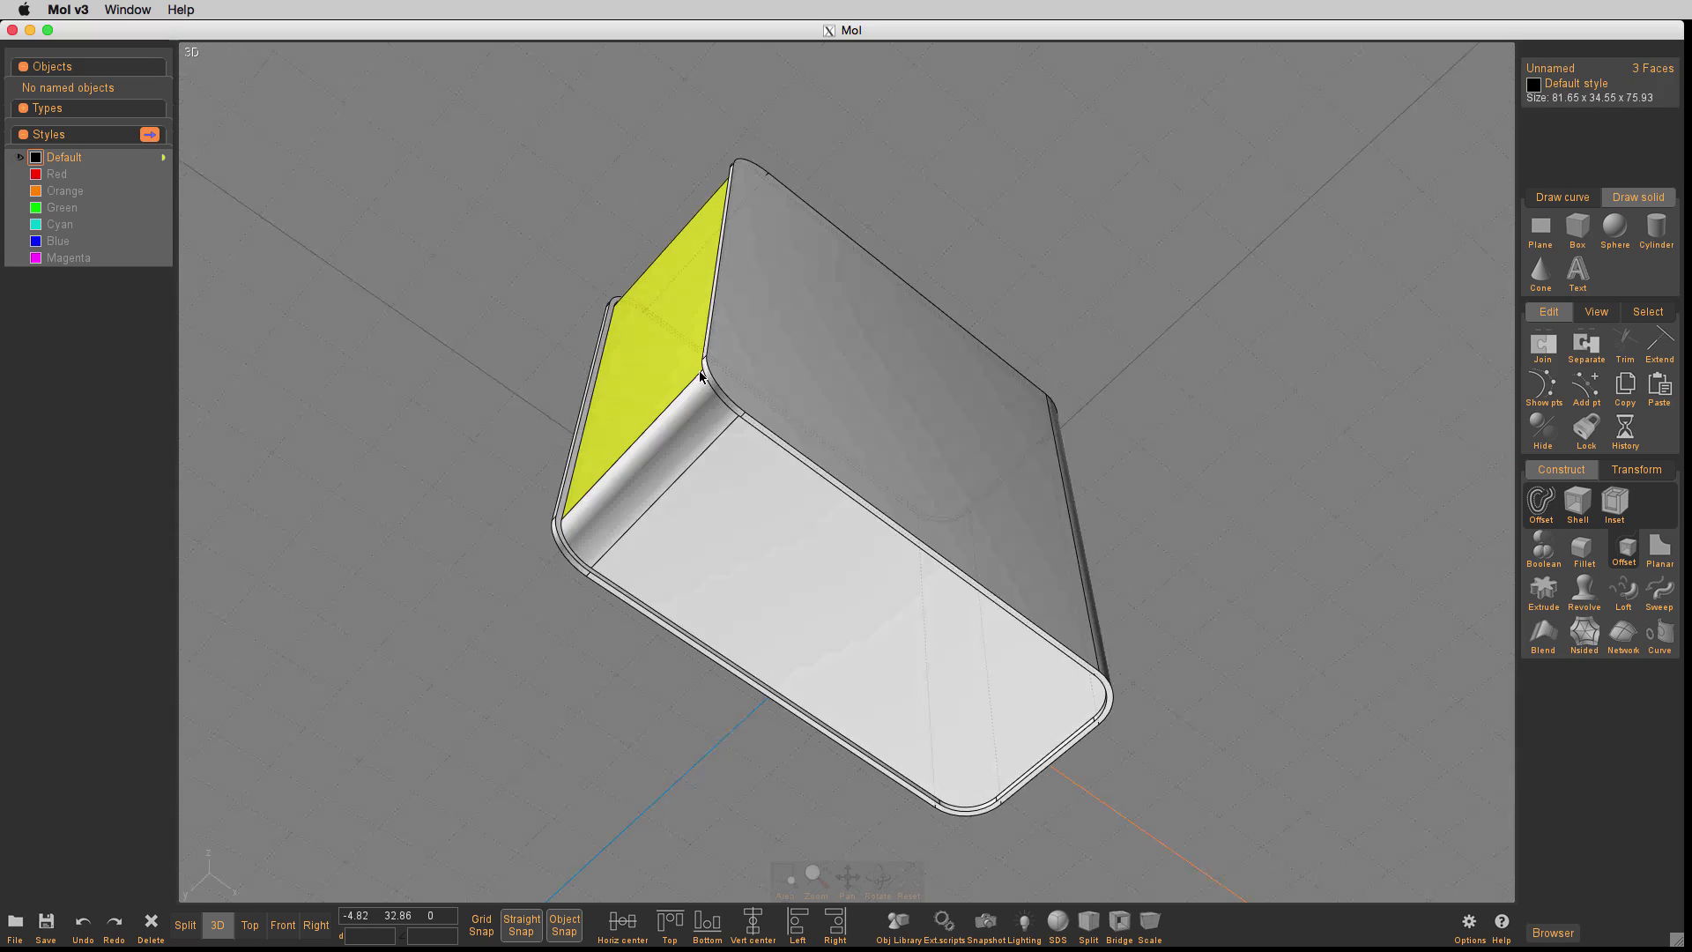
left_click(683, 420)
left_click(760, 490)
right_click_drag(941, 333, 884, 556)
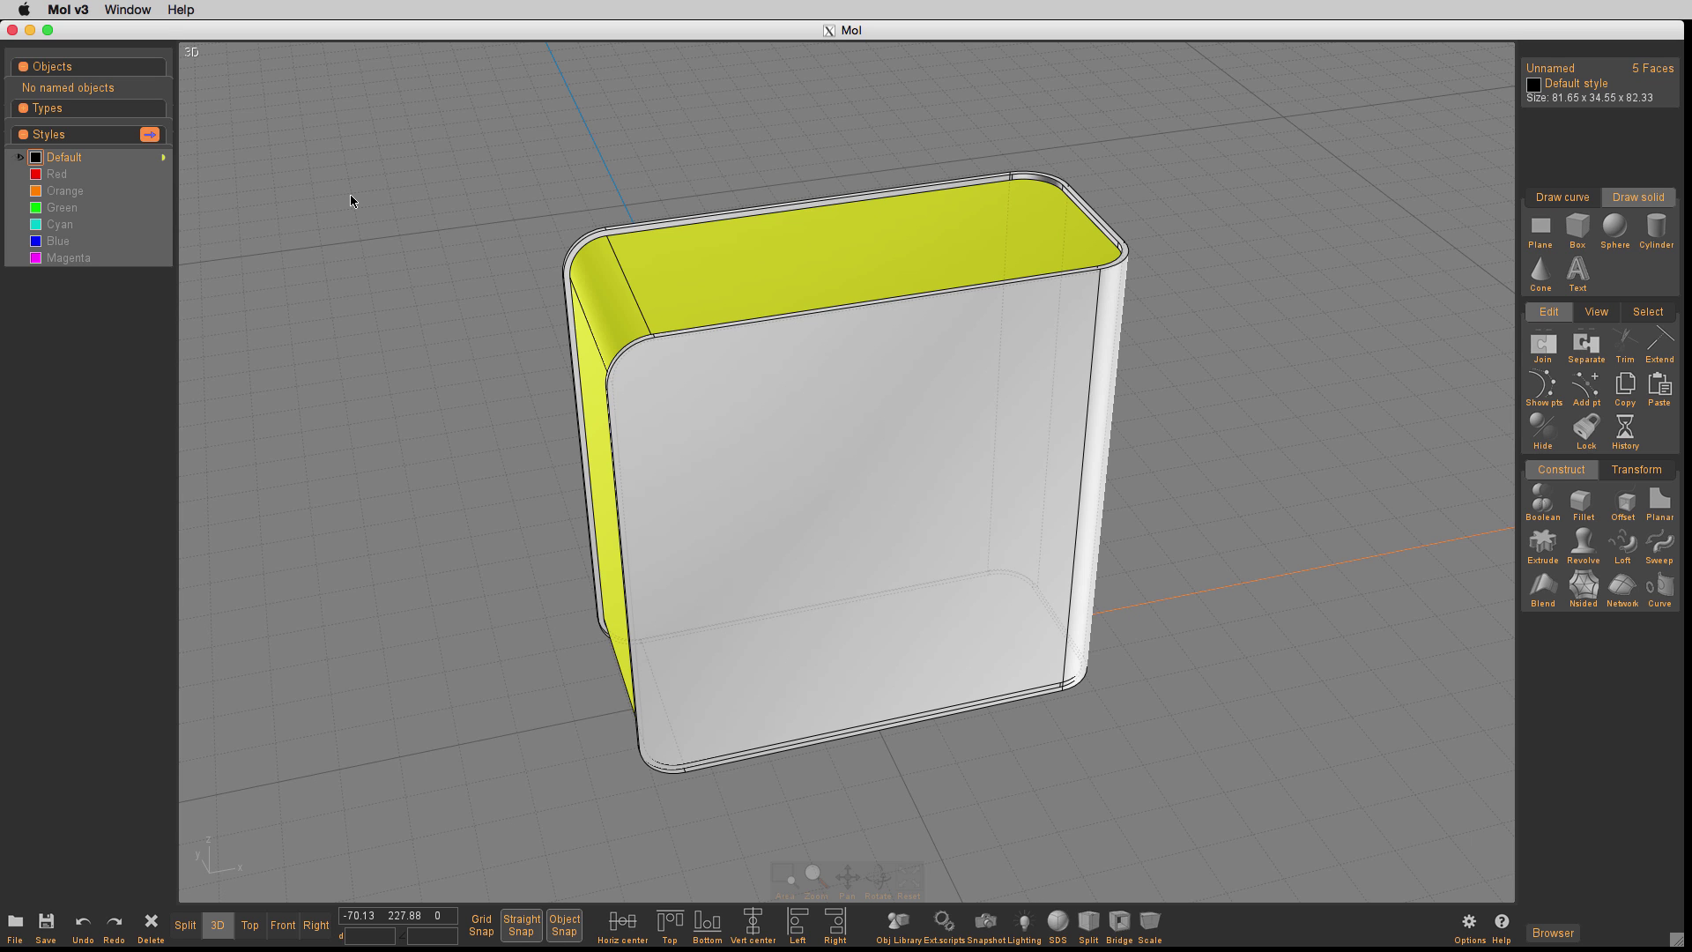
key("Escape")
key("ctrl+v")
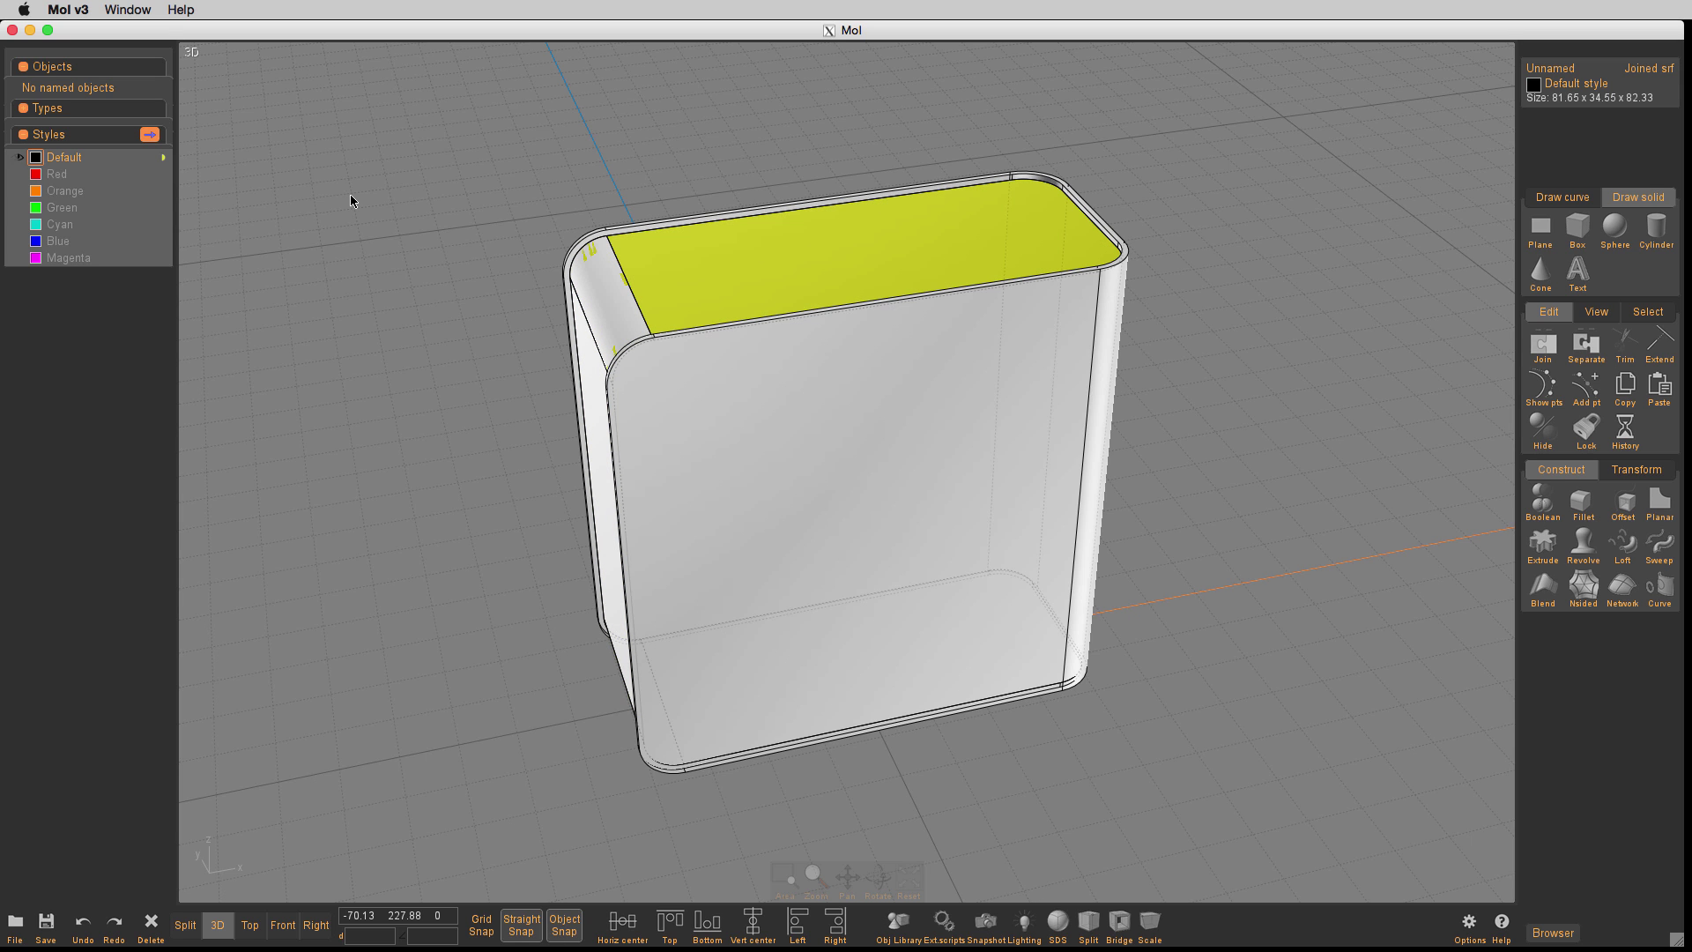
key("i")
Start a Shell on the isolated C-shaped surface and set its thickness to 1
mouse_move(1031, 480)
right_mouse_down()
mouse_move(818, 432)
mouse_move(955, 507)
mouse_move(1022, 495)
right_mouse_up()
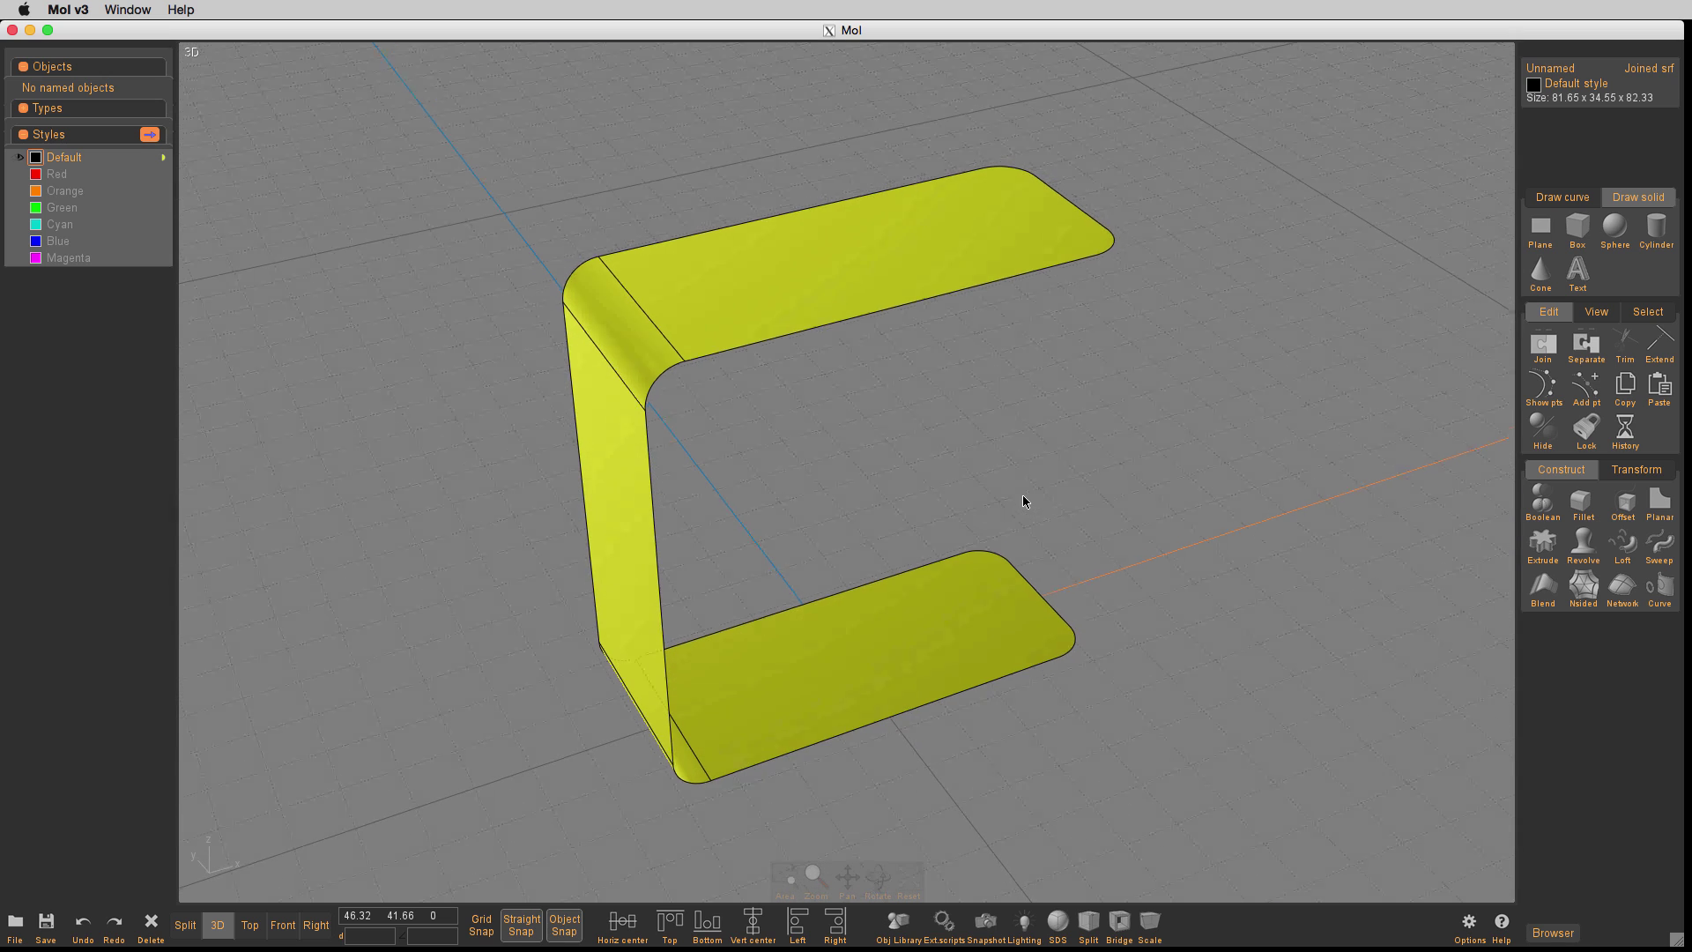
left_click(1626, 504)
left_click(1579, 506)
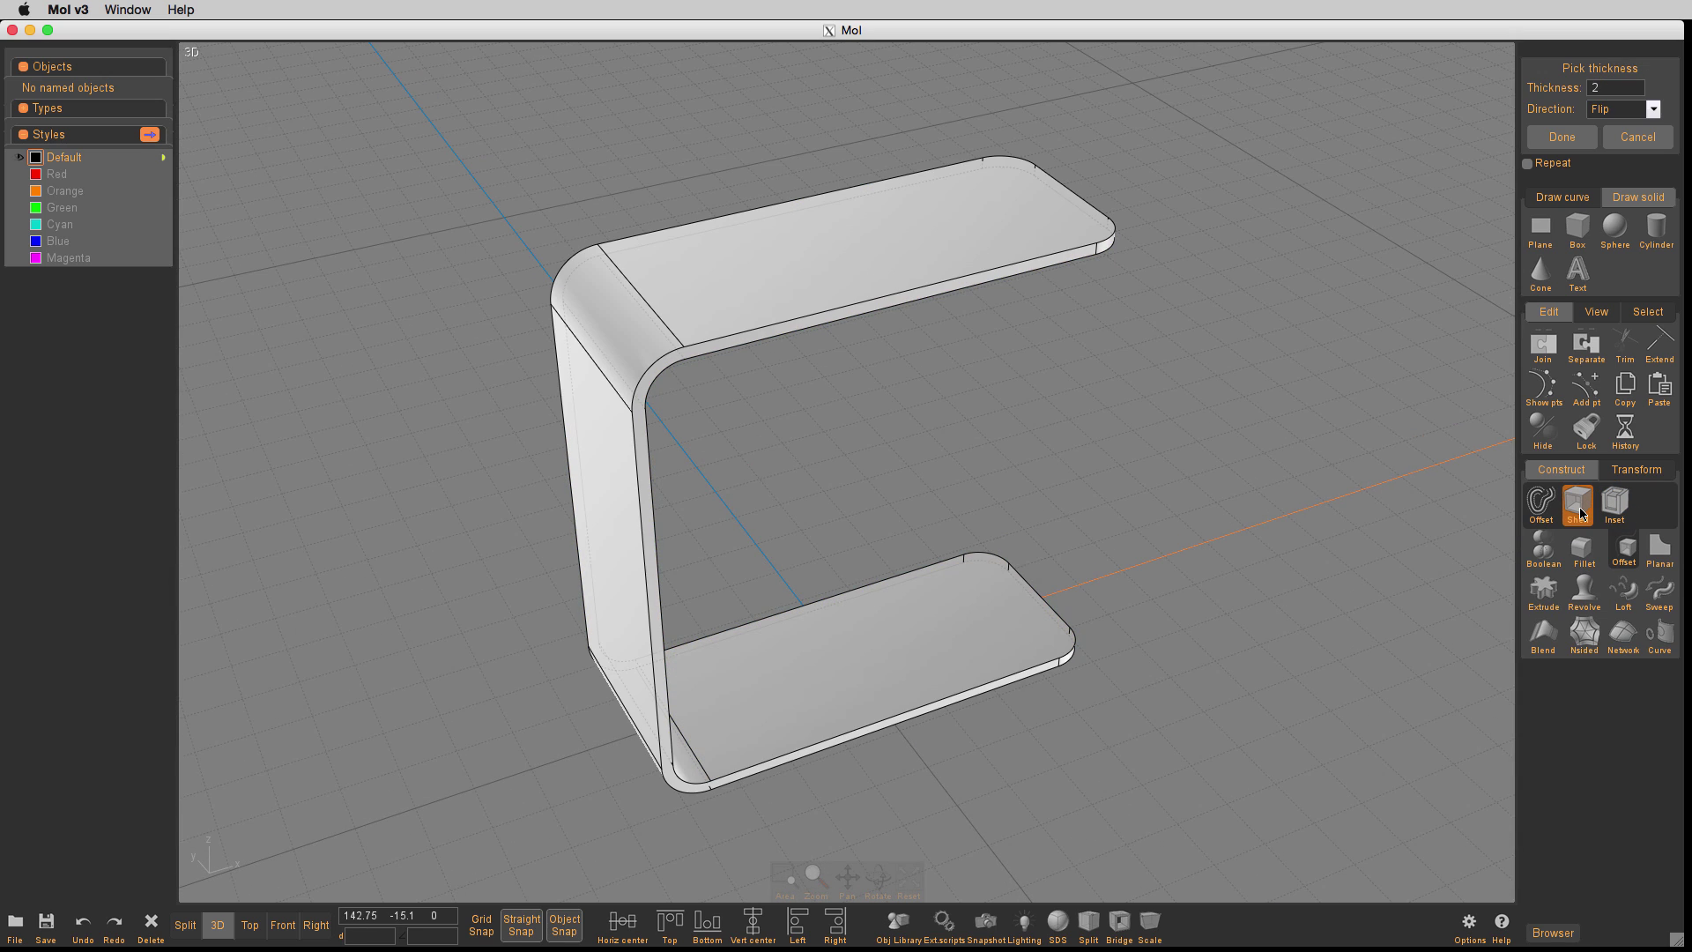
left_click(1617, 85)
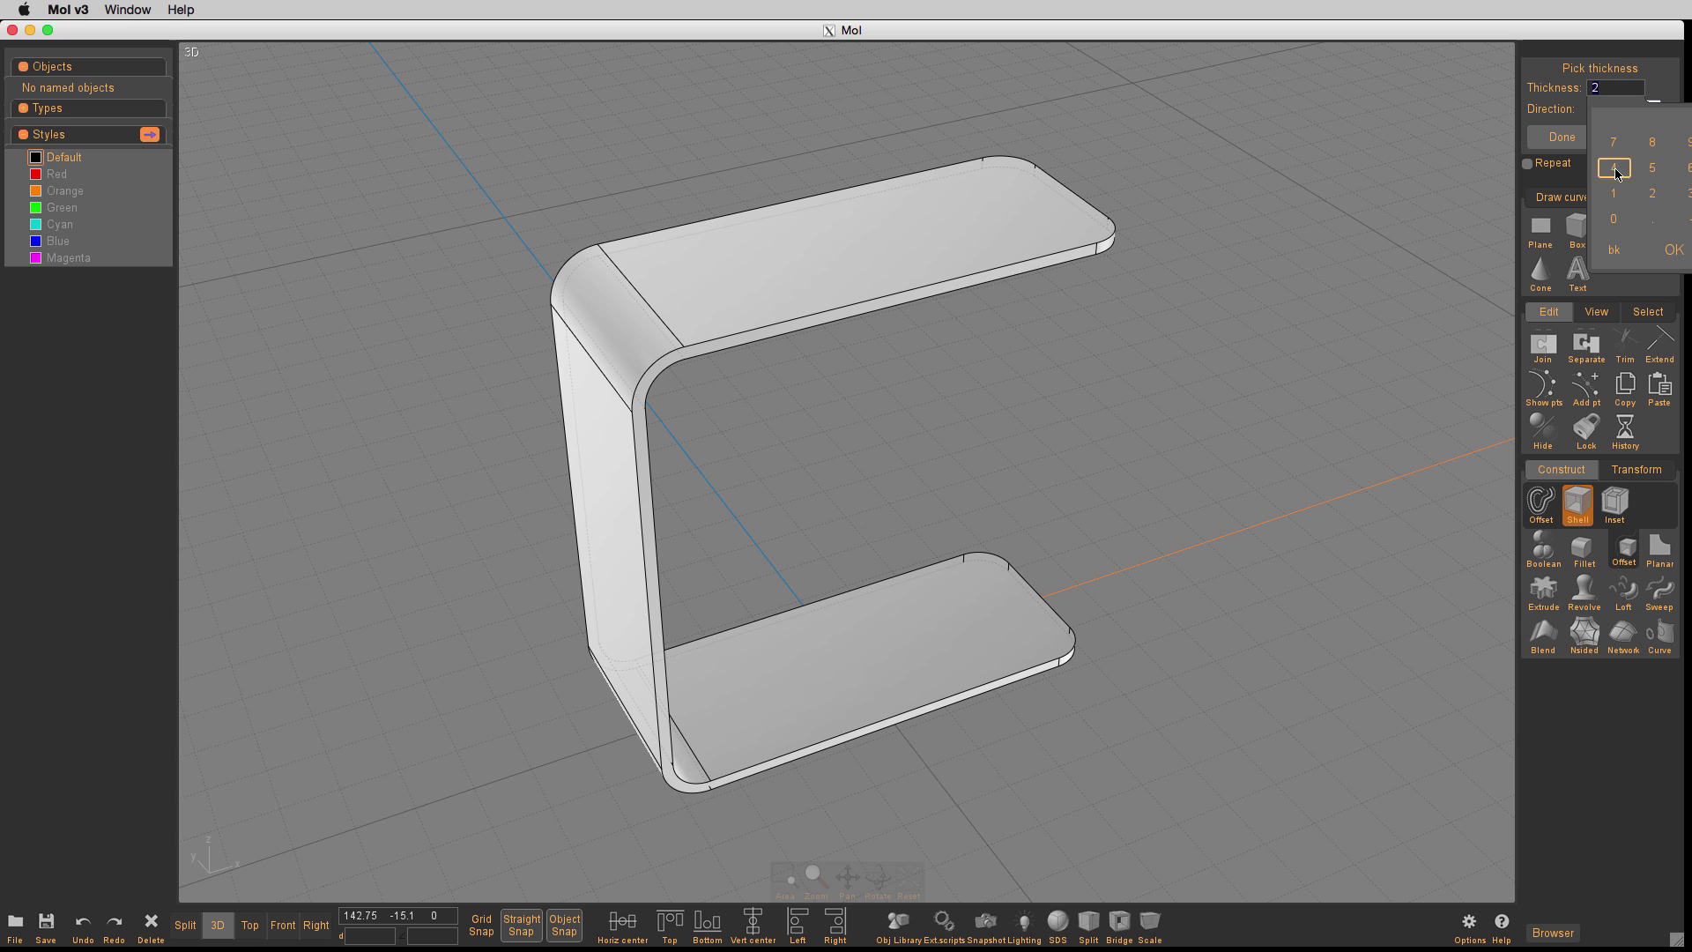
left_click(1613, 193)
left_click(1667, 250)
right_click_drag(1410, 357, 1446, 227)
Compare the Normal and Flip shell directions on the C-shaped surface and complete the shell with Flip
left_click(1605, 111)
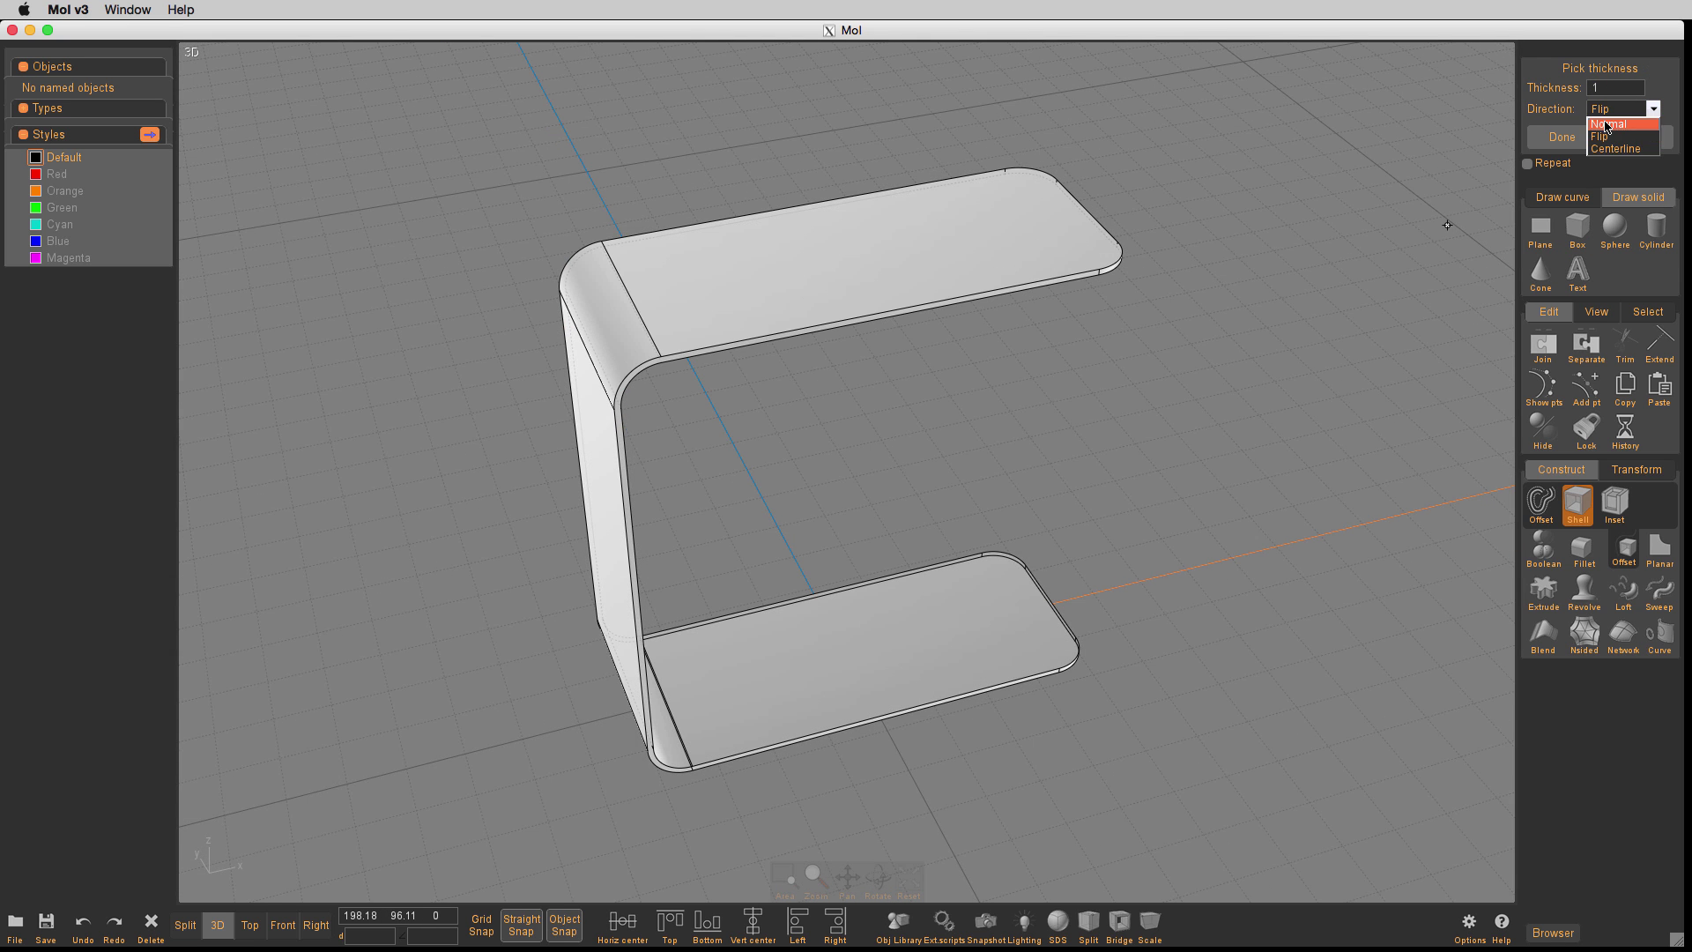
left_click(1609, 124)
left_click(1610, 113)
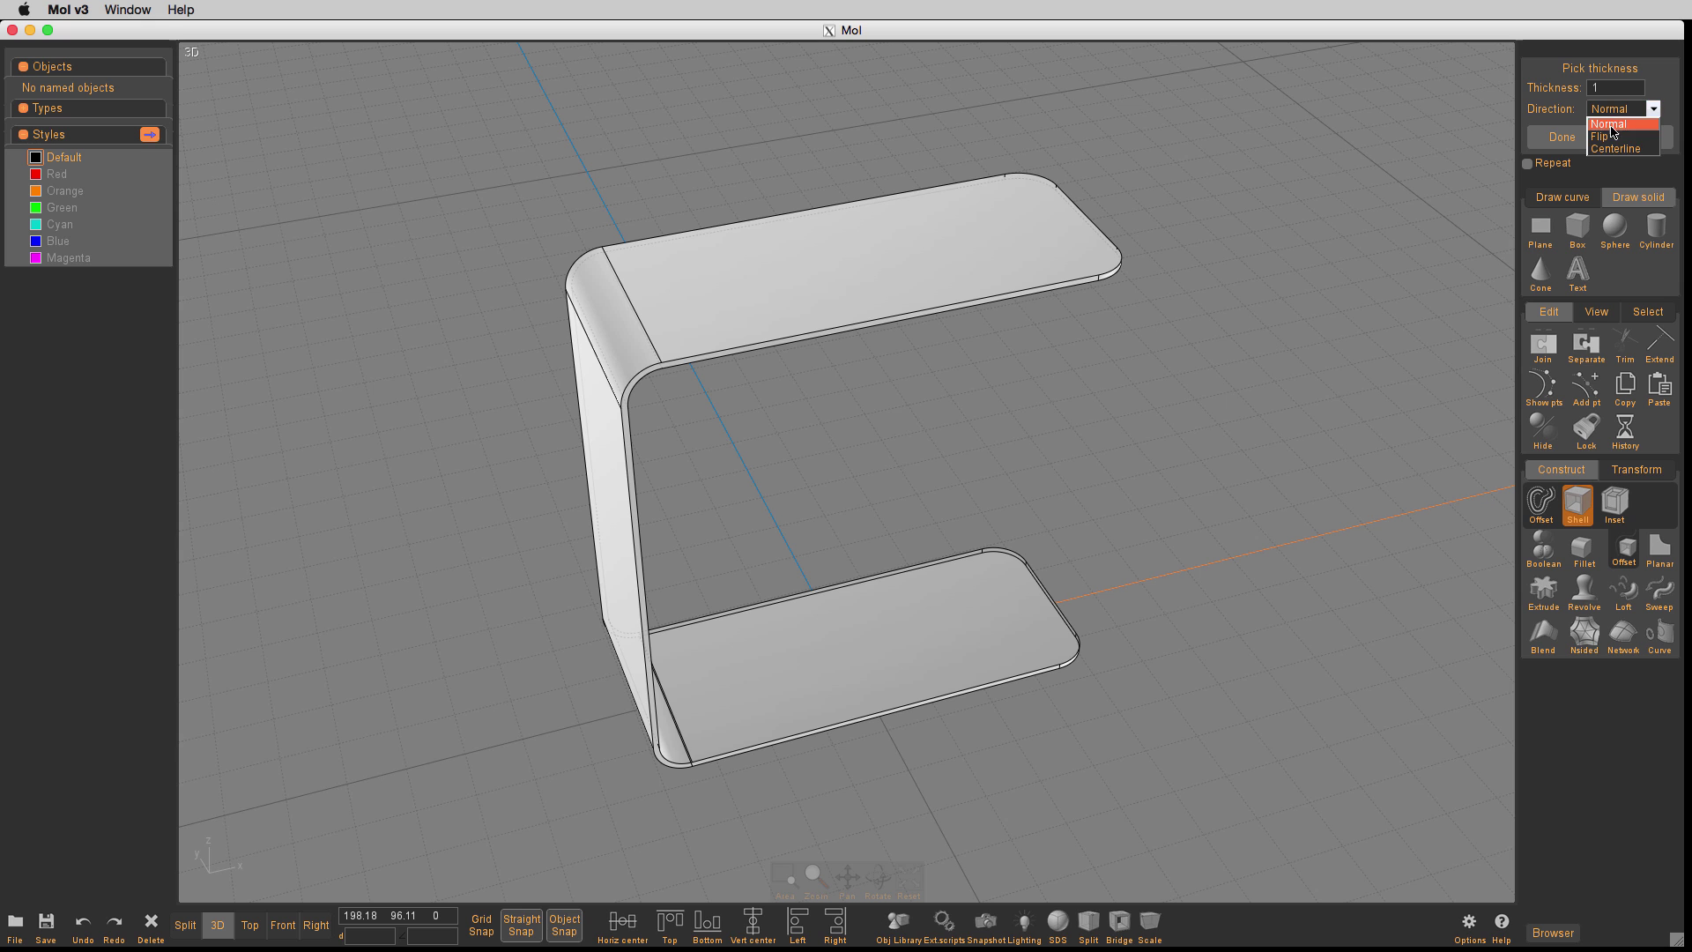
left_click(1599, 136)
mouse_move(1364, 256)
right_mouse_down()
mouse_move(1332, 235)
mouse_move(1348, 268)
right_mouse_up()
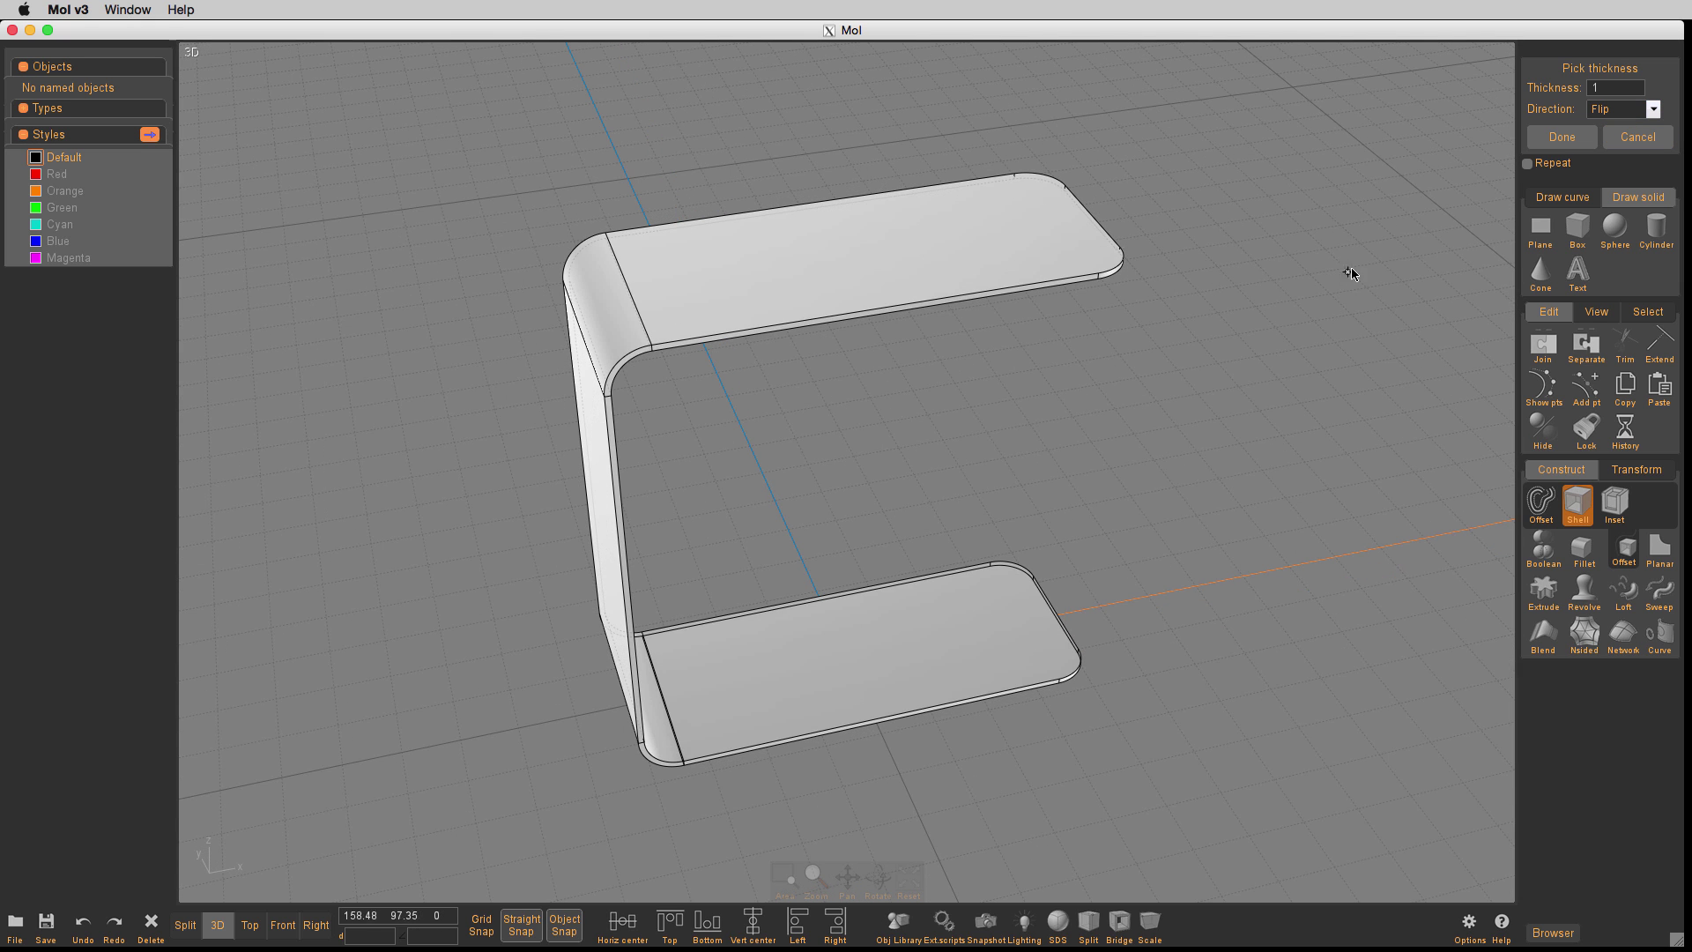
left_click(1544, 138)
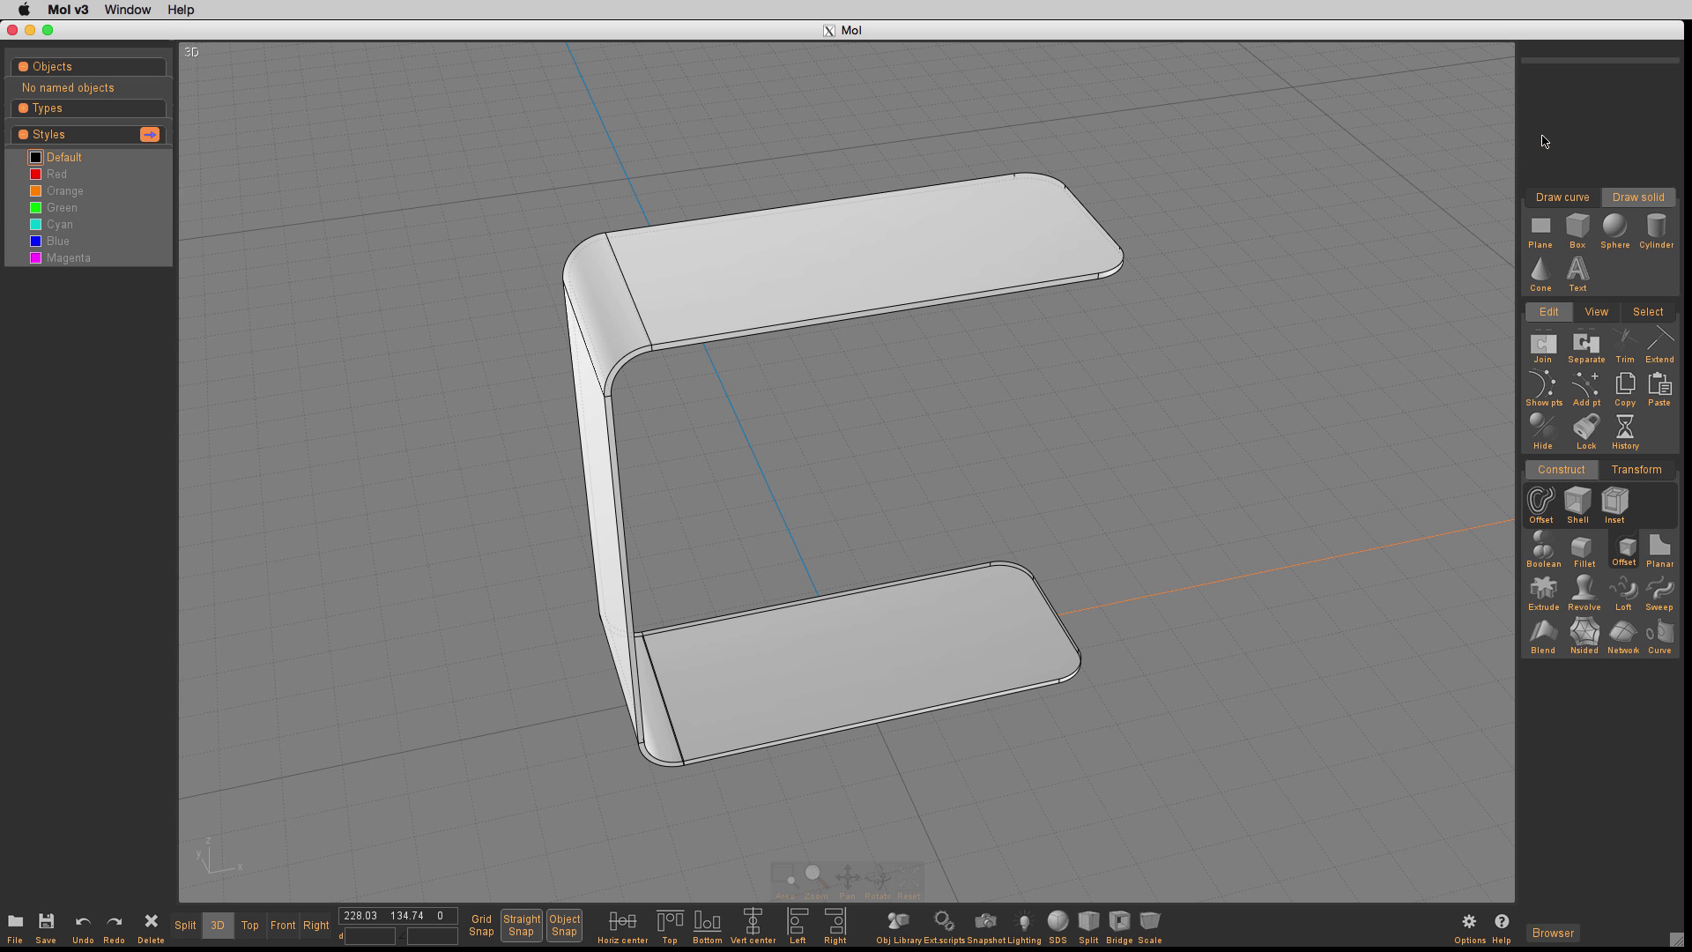
Inset the shelled C-shaped piece's five connected outer faces, over the top, end, bottom and rounded corners, inwards with thickness 1
left_click(1024, 253)
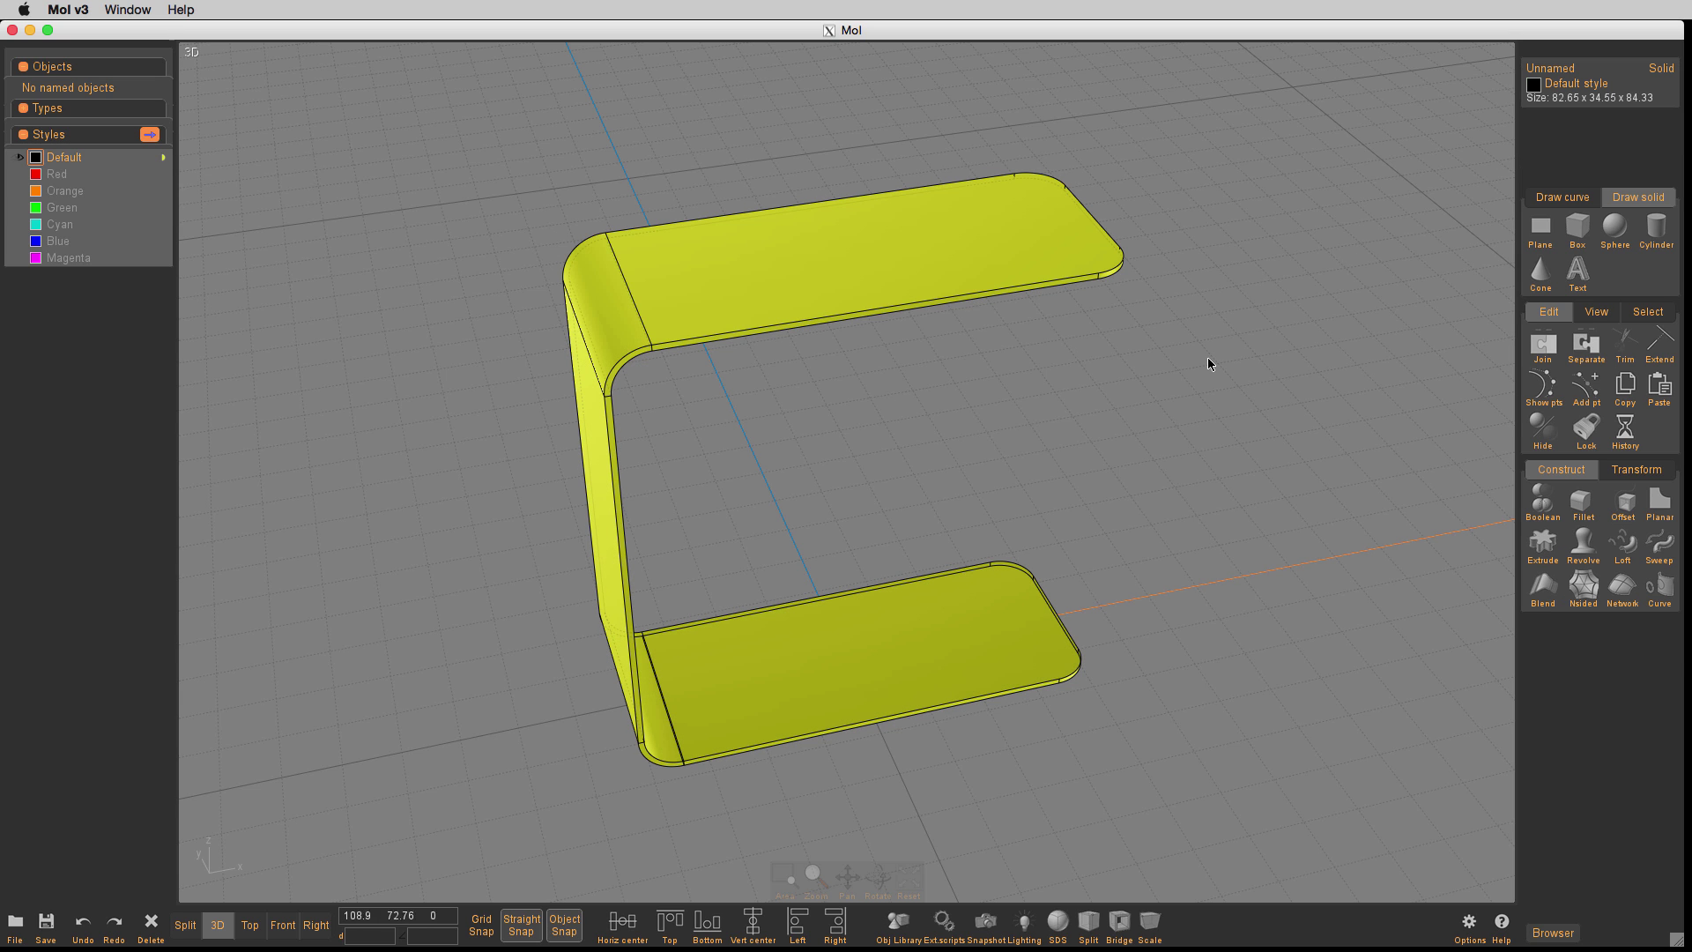
left_click(1208, 357)
left_click(943, 261)
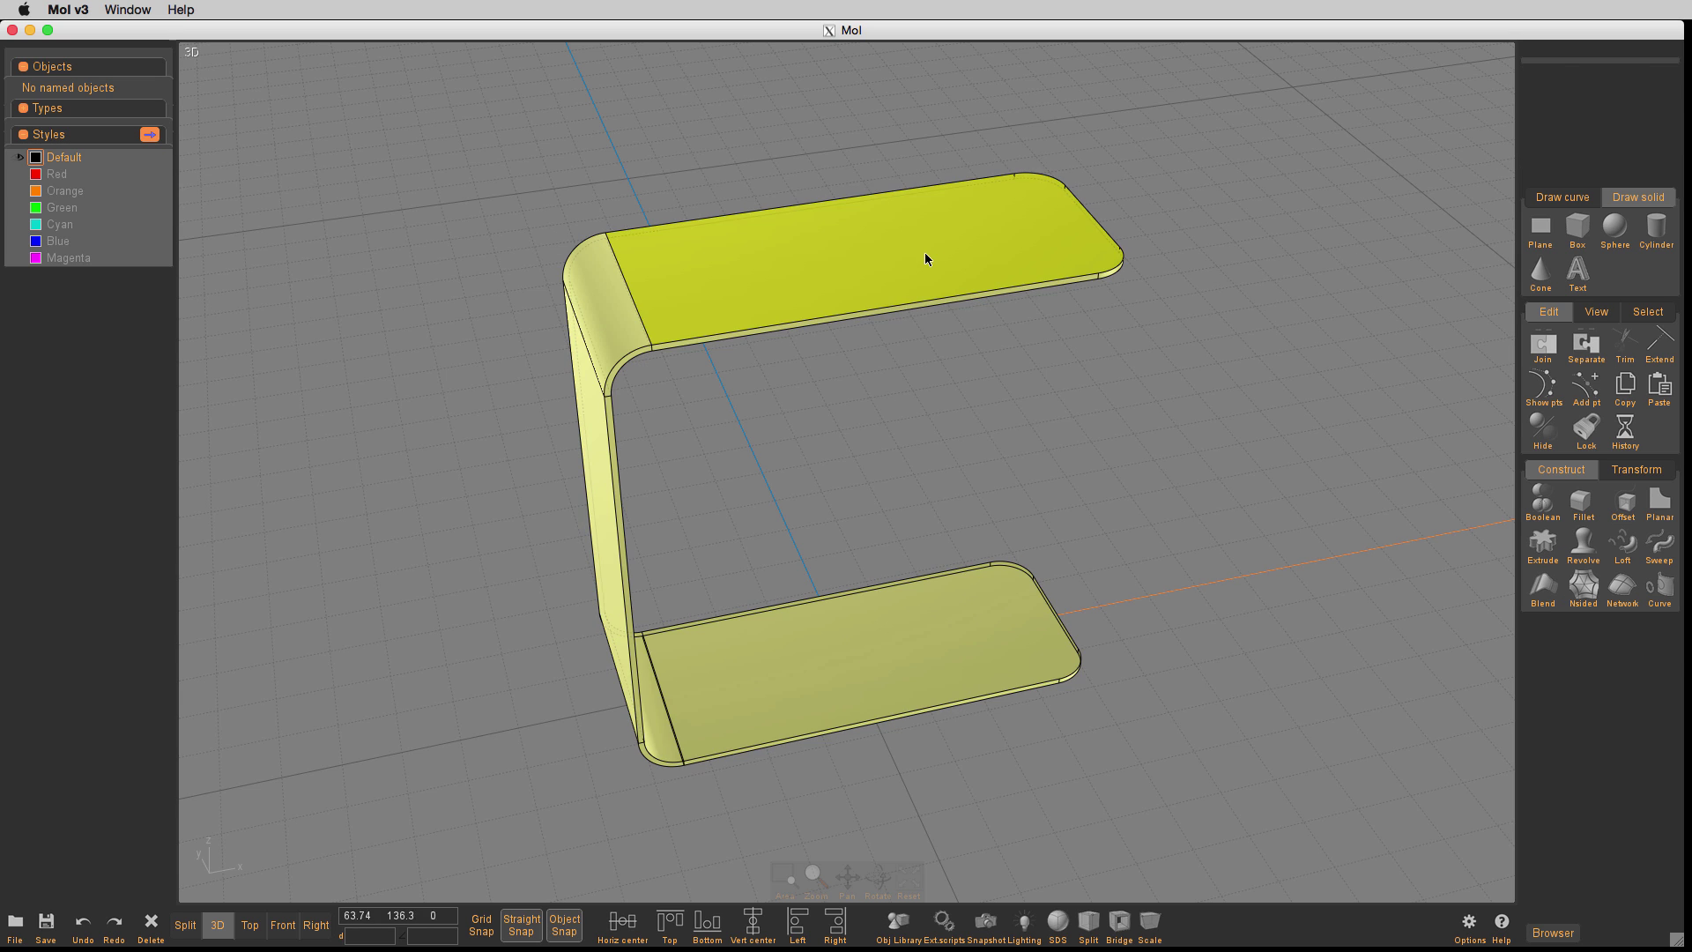
left_click(912, 254)
left_click(593, 280)
left_click(589, 423)
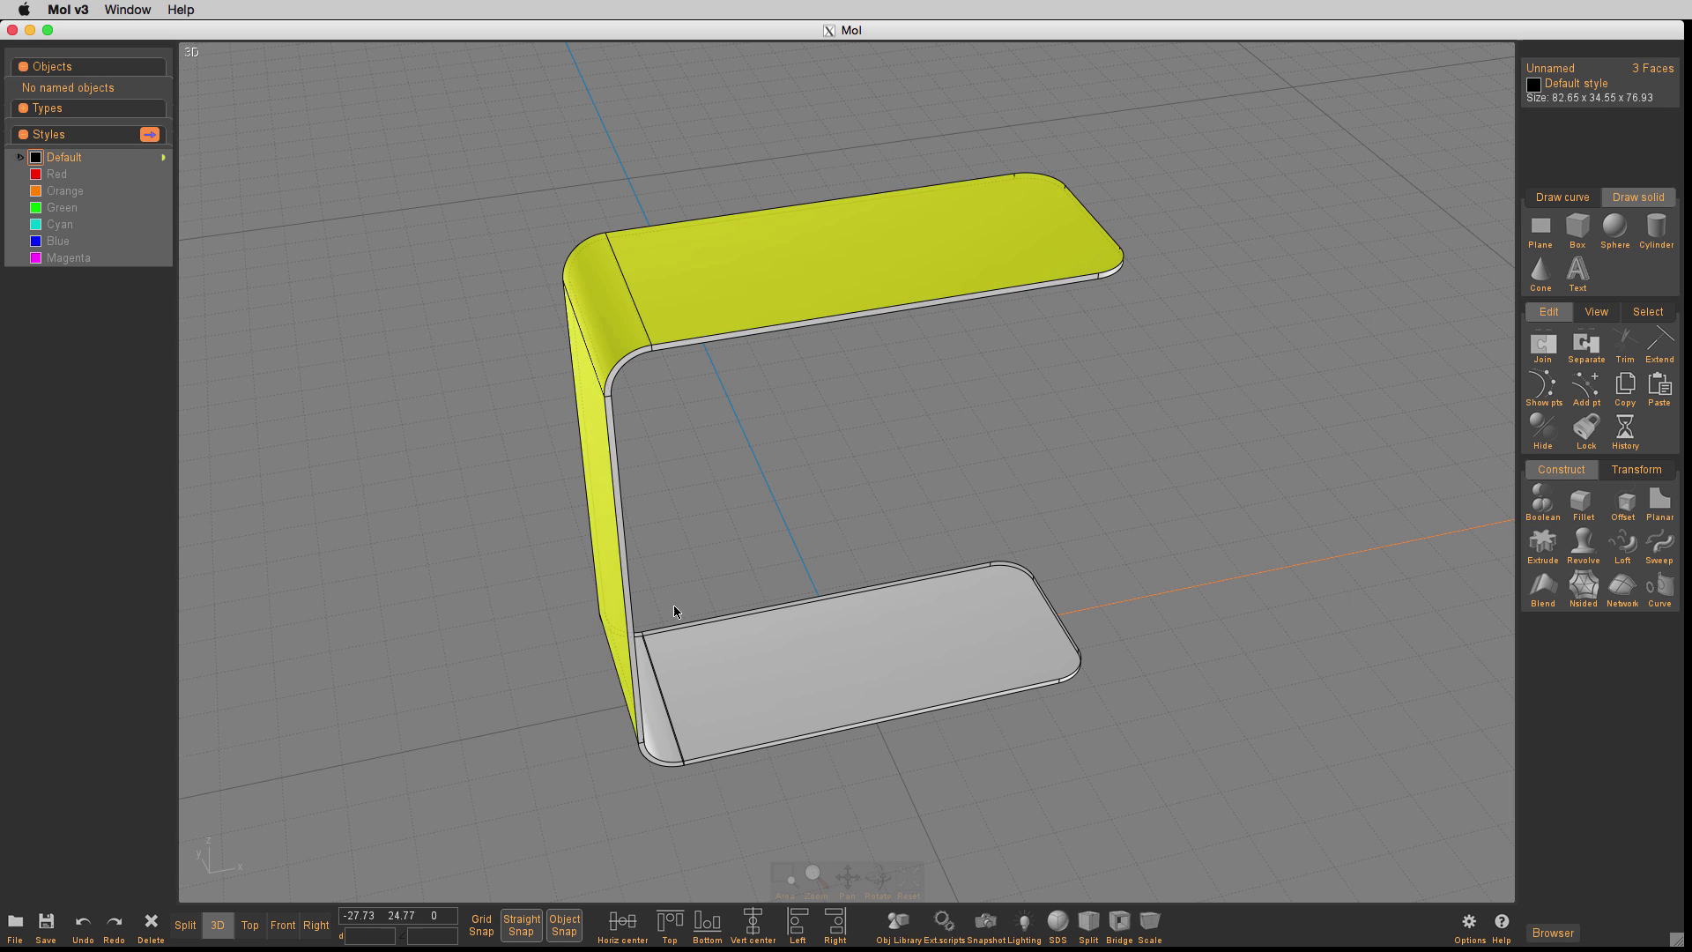
right_click_drag(674, 606, 706, 442)
left_click(661, 643)
left_click(758, 677)
right_click_drag(890, 456, 865, 601)
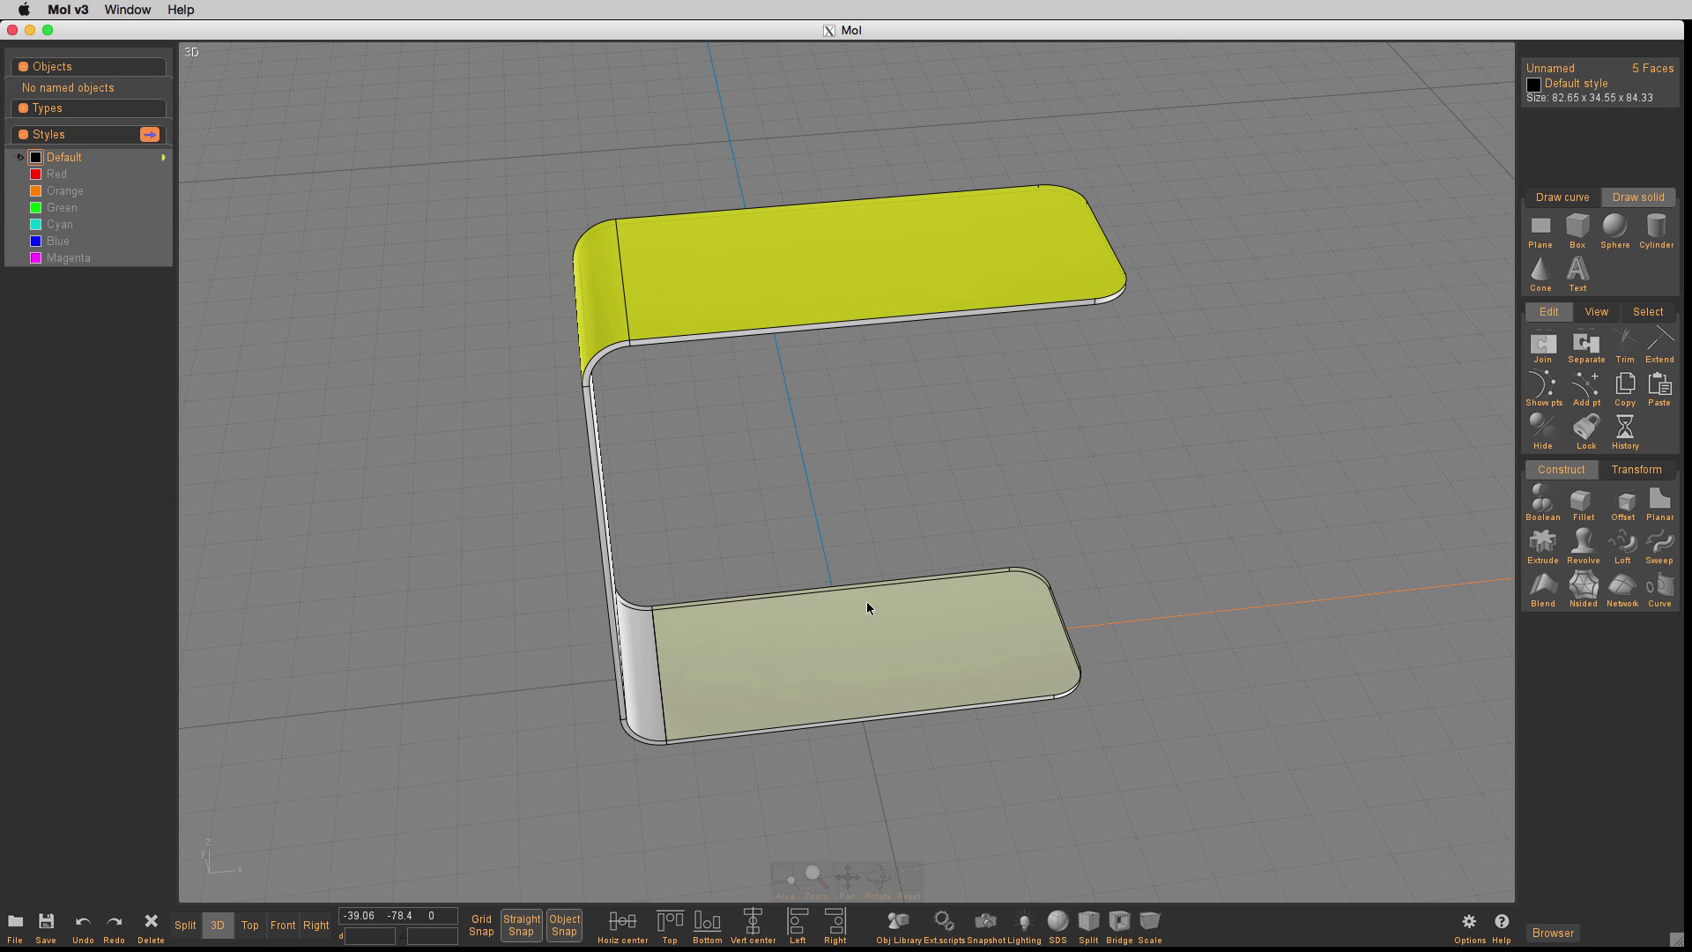
left_click(1636, 510)
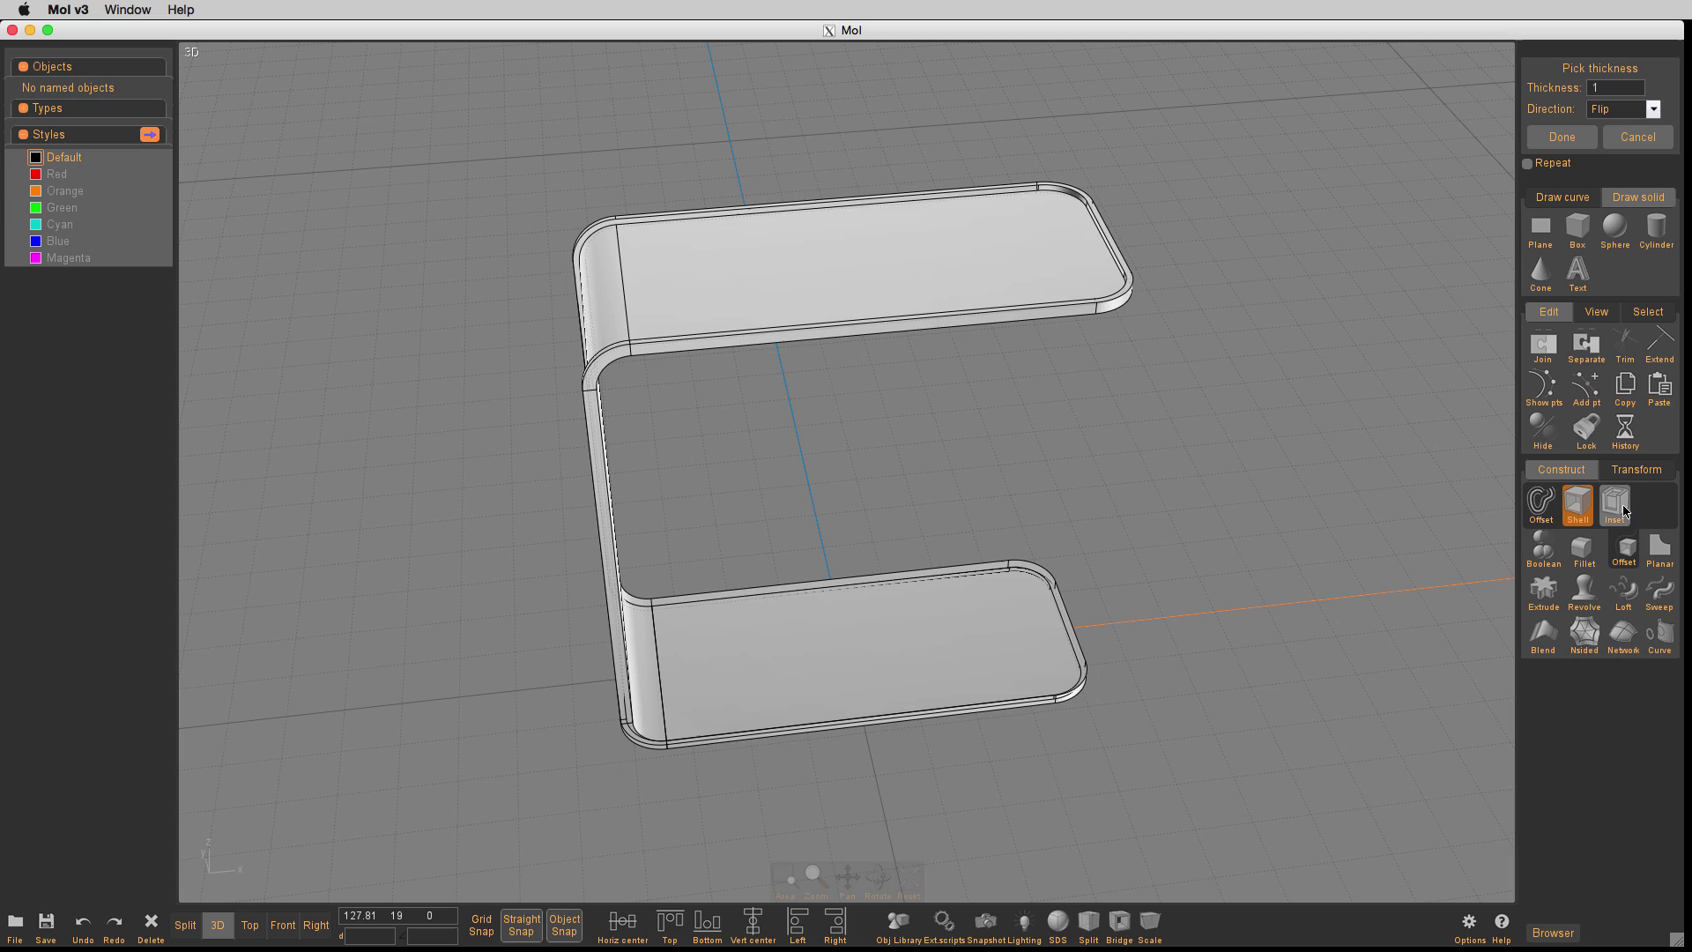
left_click(1618, 504)
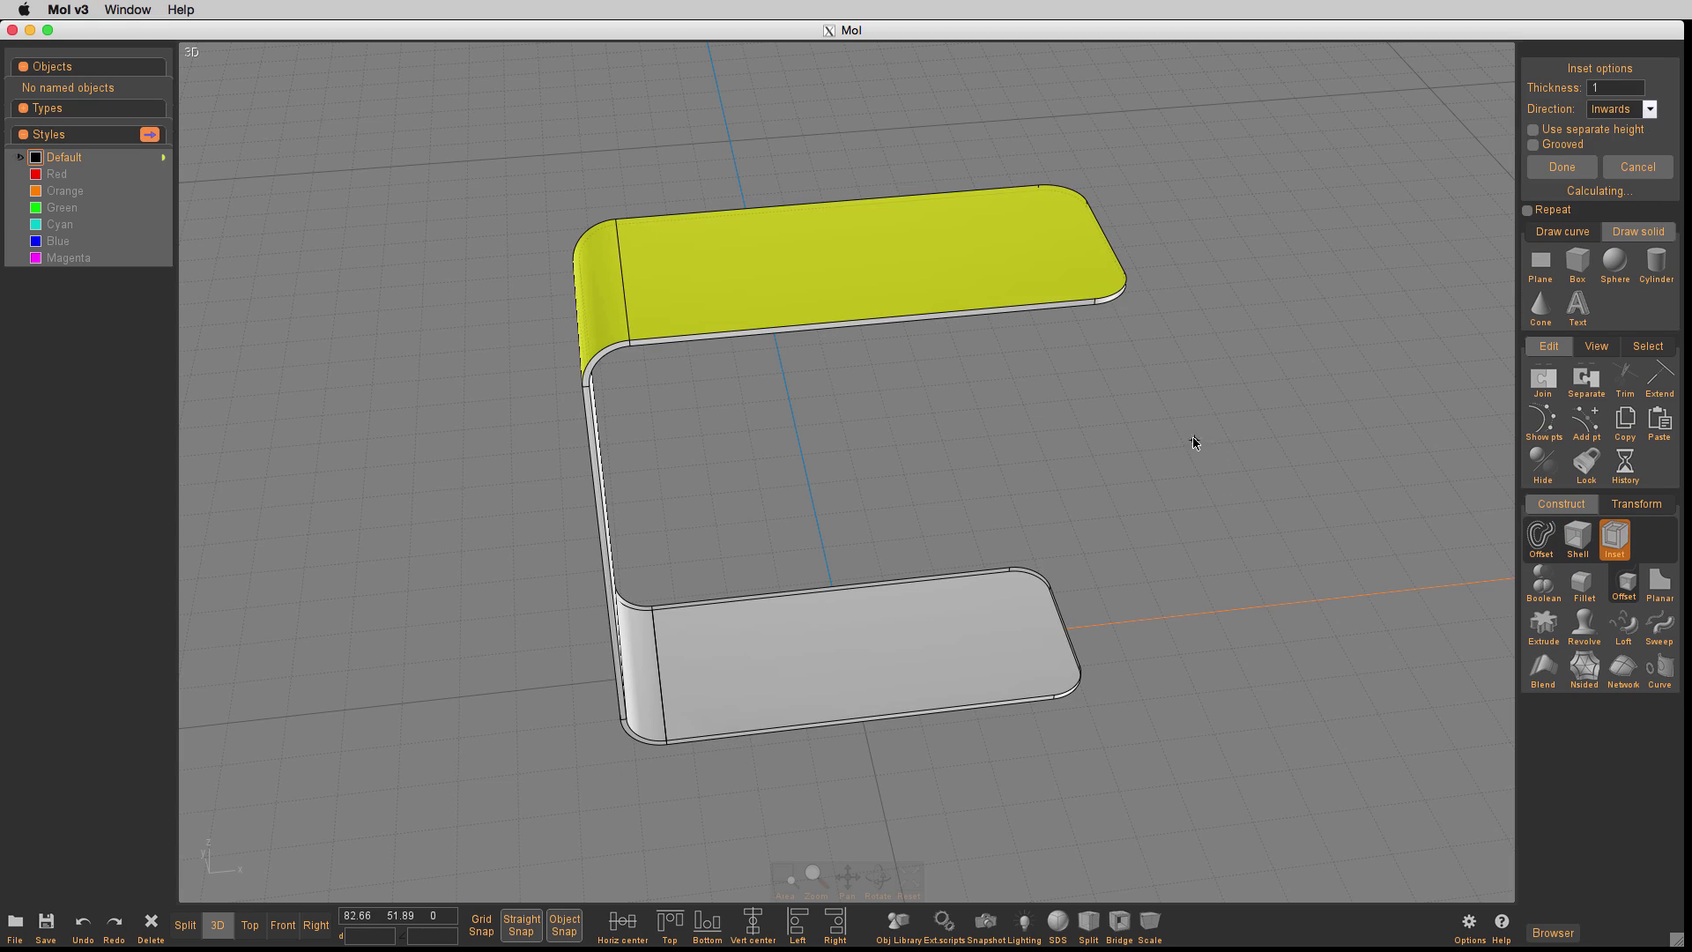
right_click_drag(1269, 352, 1225, 387)
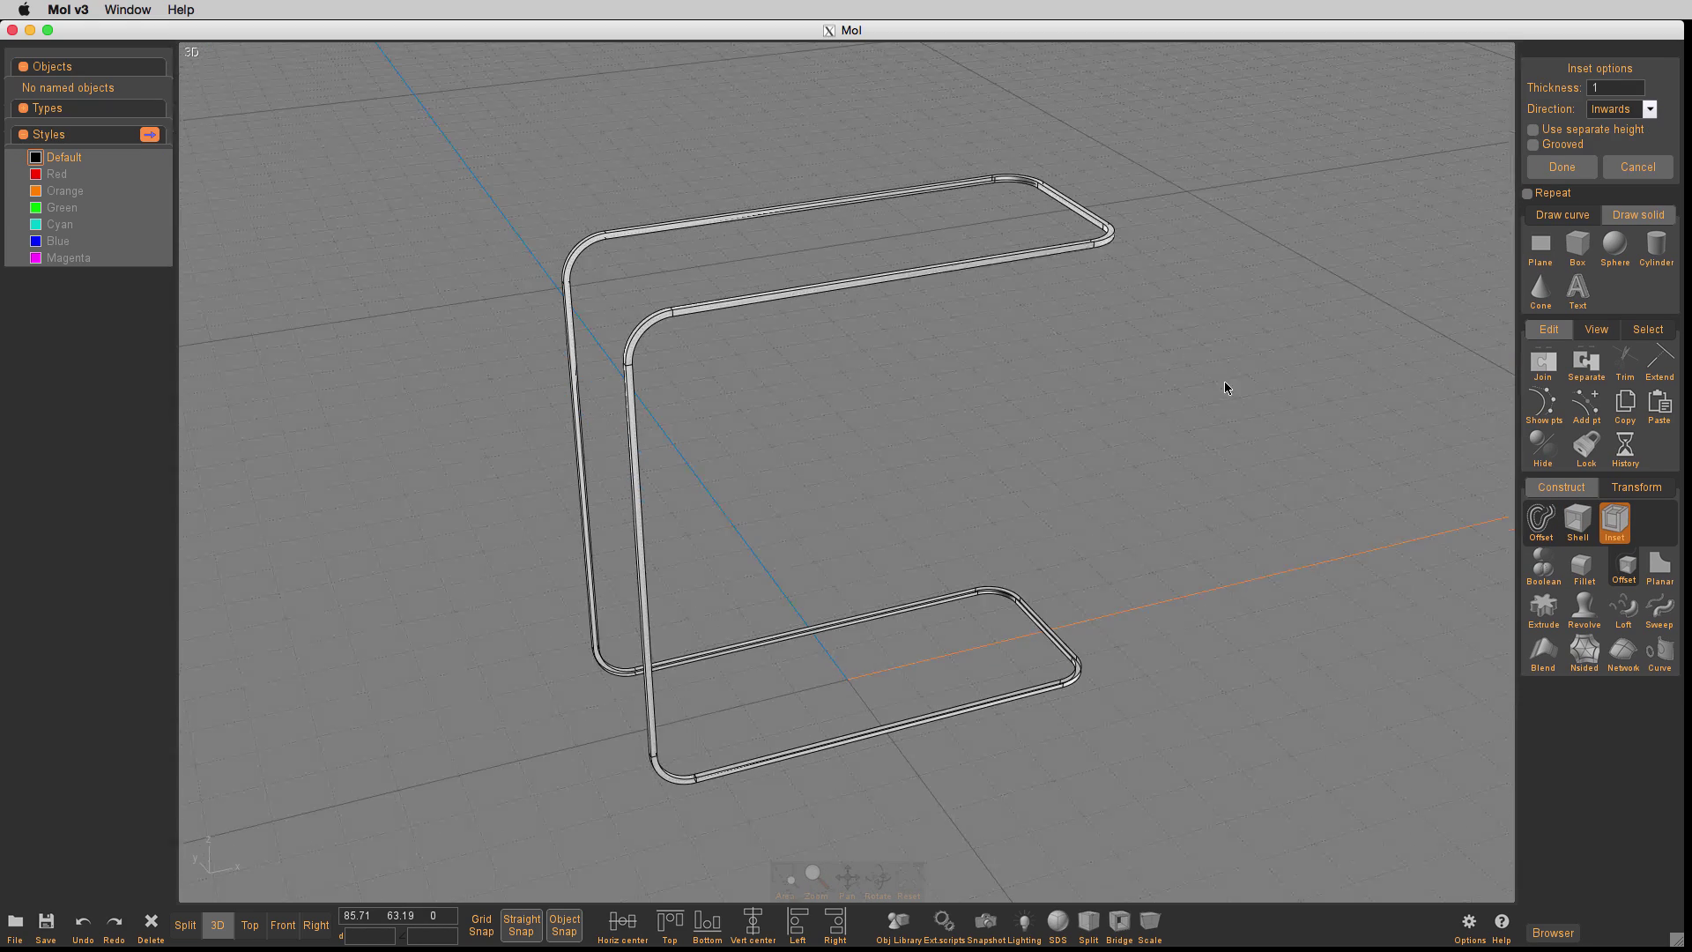
left_click(1561, 167)
Name the thin rim solid left by the inset "a" and deselect it
left_click(1099, 245)
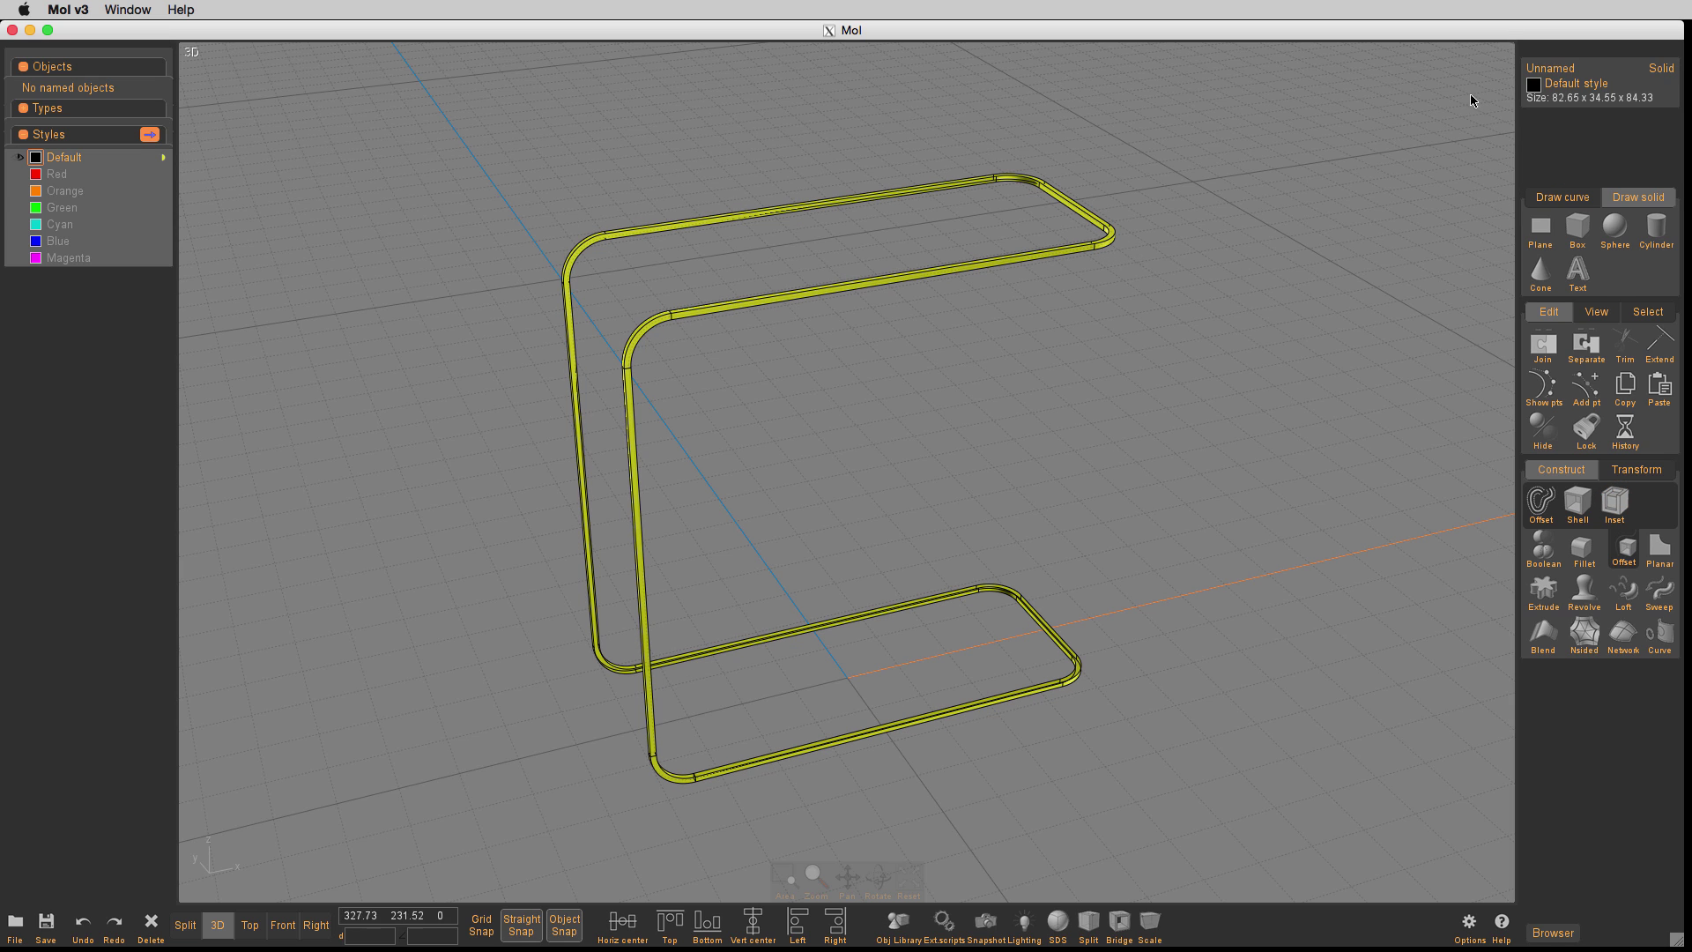
left_click(1557, 72)
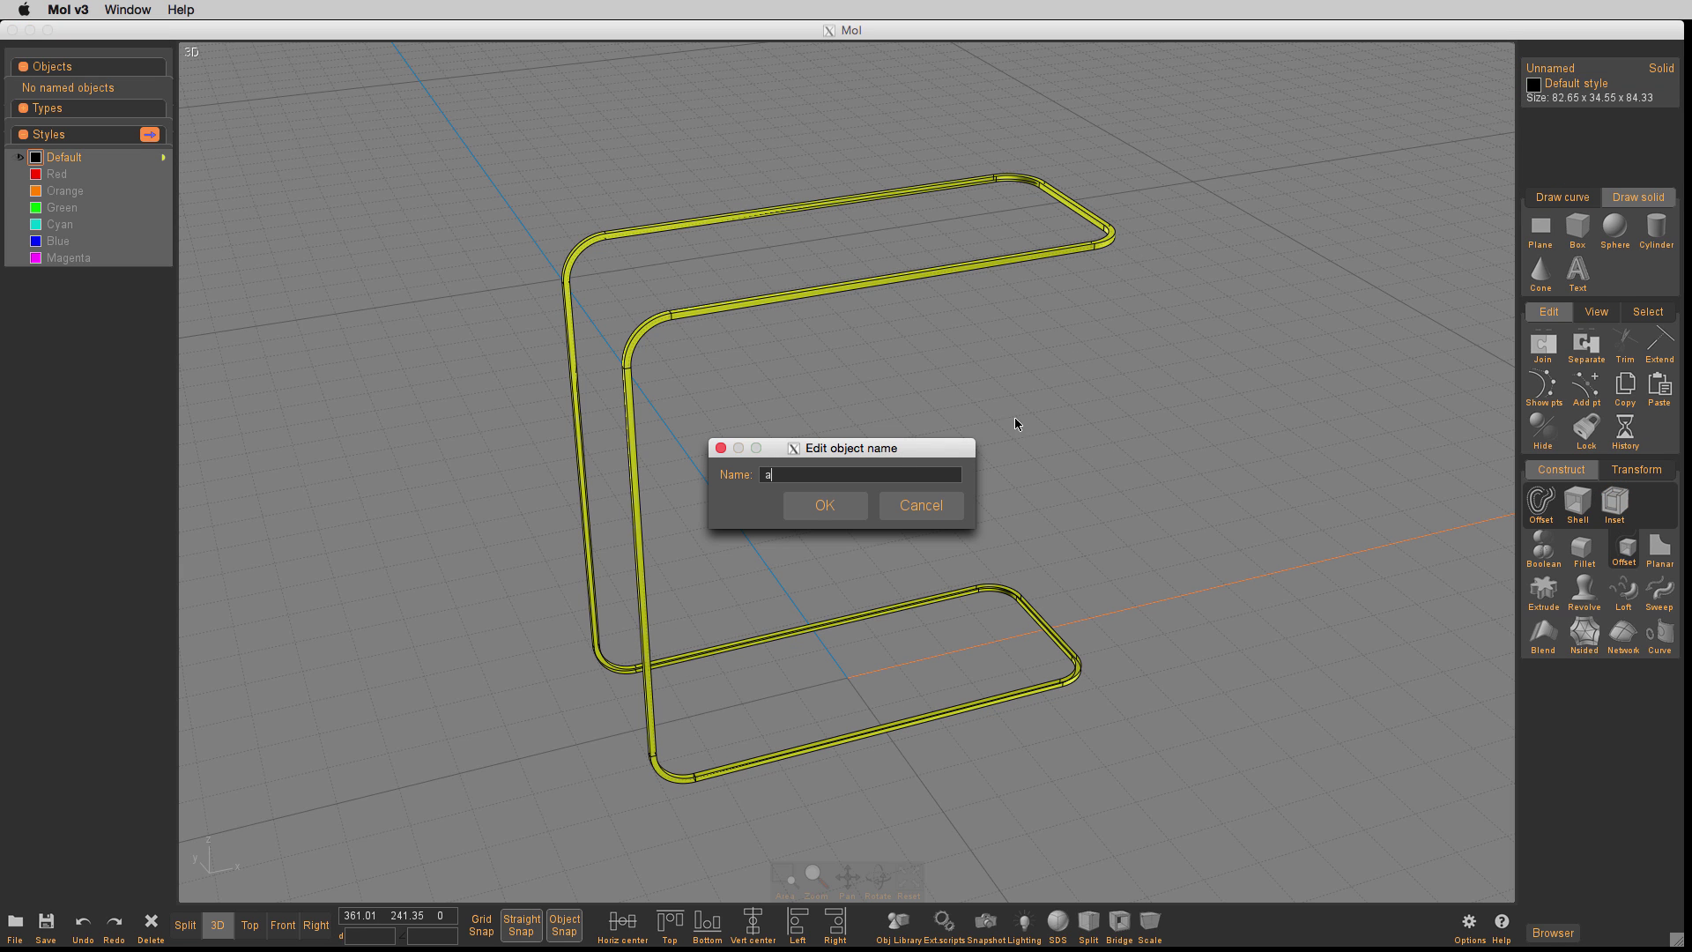
type("a")
left_click(825, 505)
left_click(1219, 413)
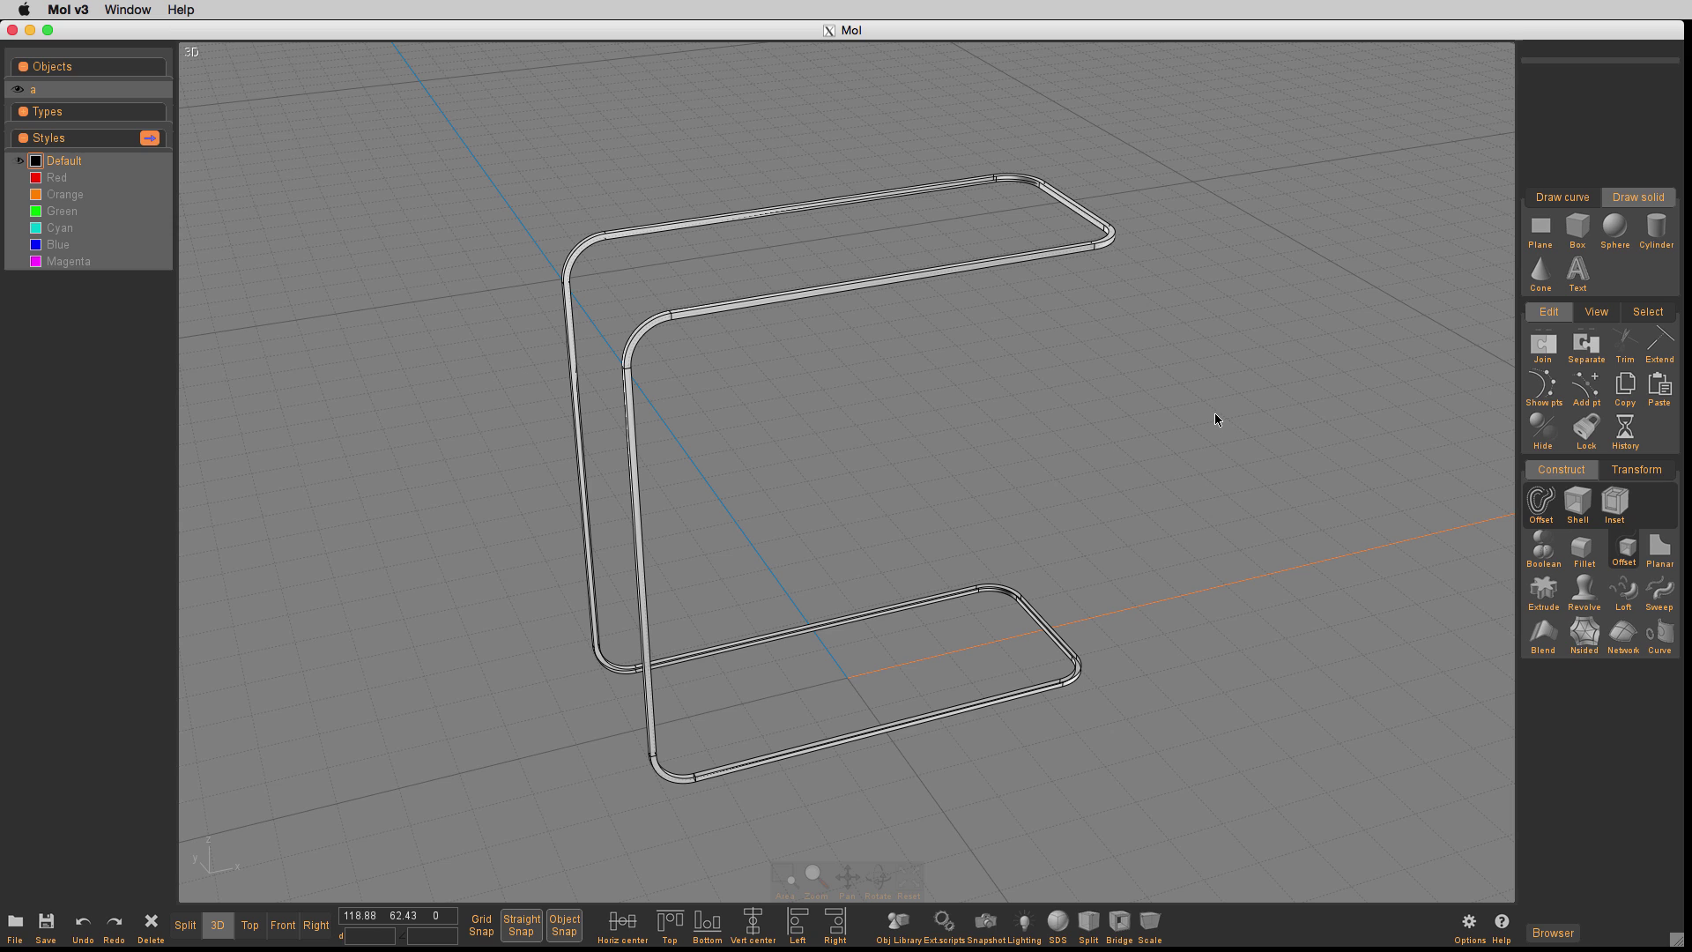
Paste the full C-shaped solid back in place and subtract the rim object "a" from it with a Boolean difference
key("super+v")
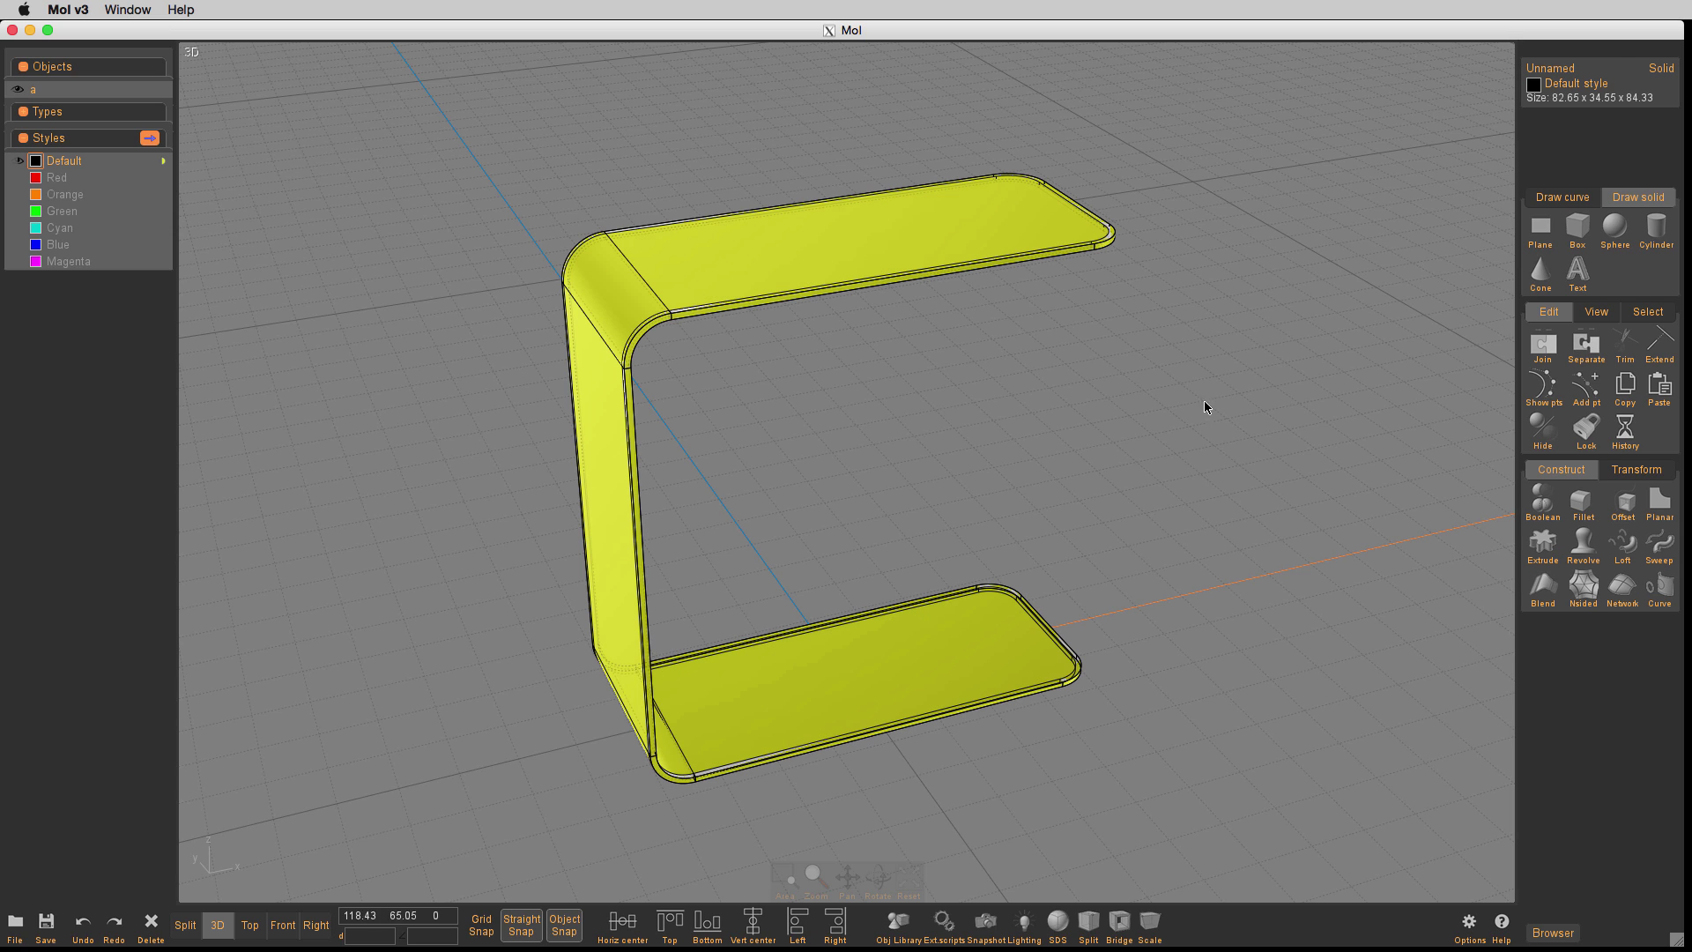
key("d")
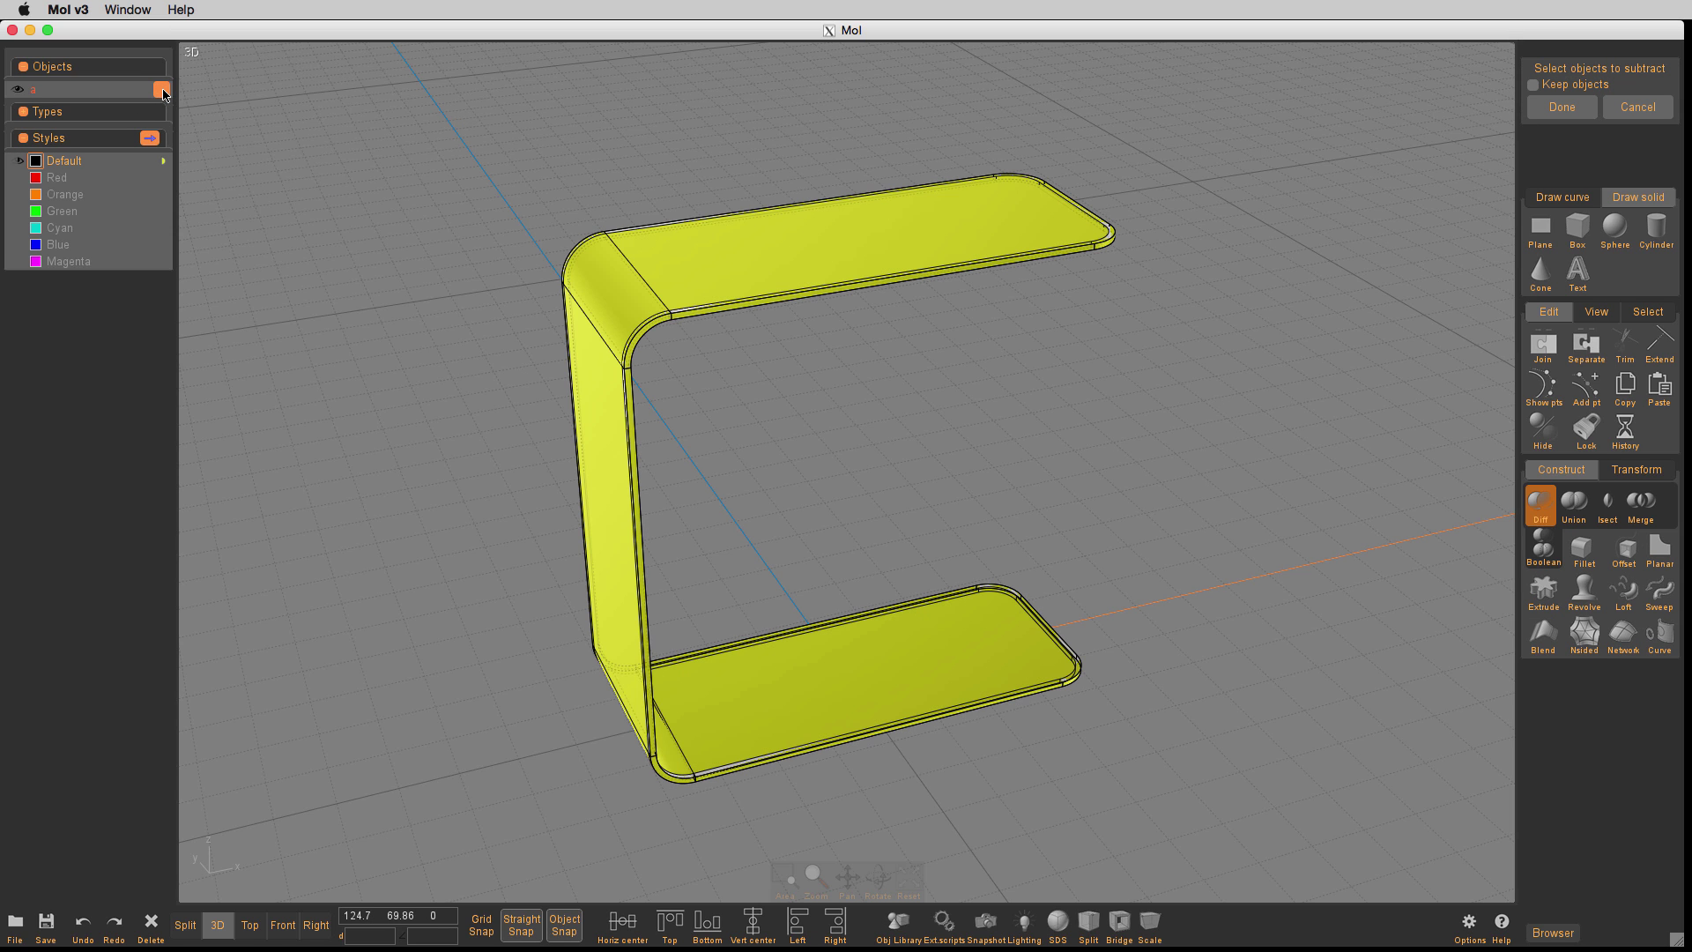
right_click(1156, 391)
Show the box around the trimmed C-shaped piece again and assign the Cyan style to that piece
right_click_drag(1154, 391, 765, 314)
left_click(717, 273)
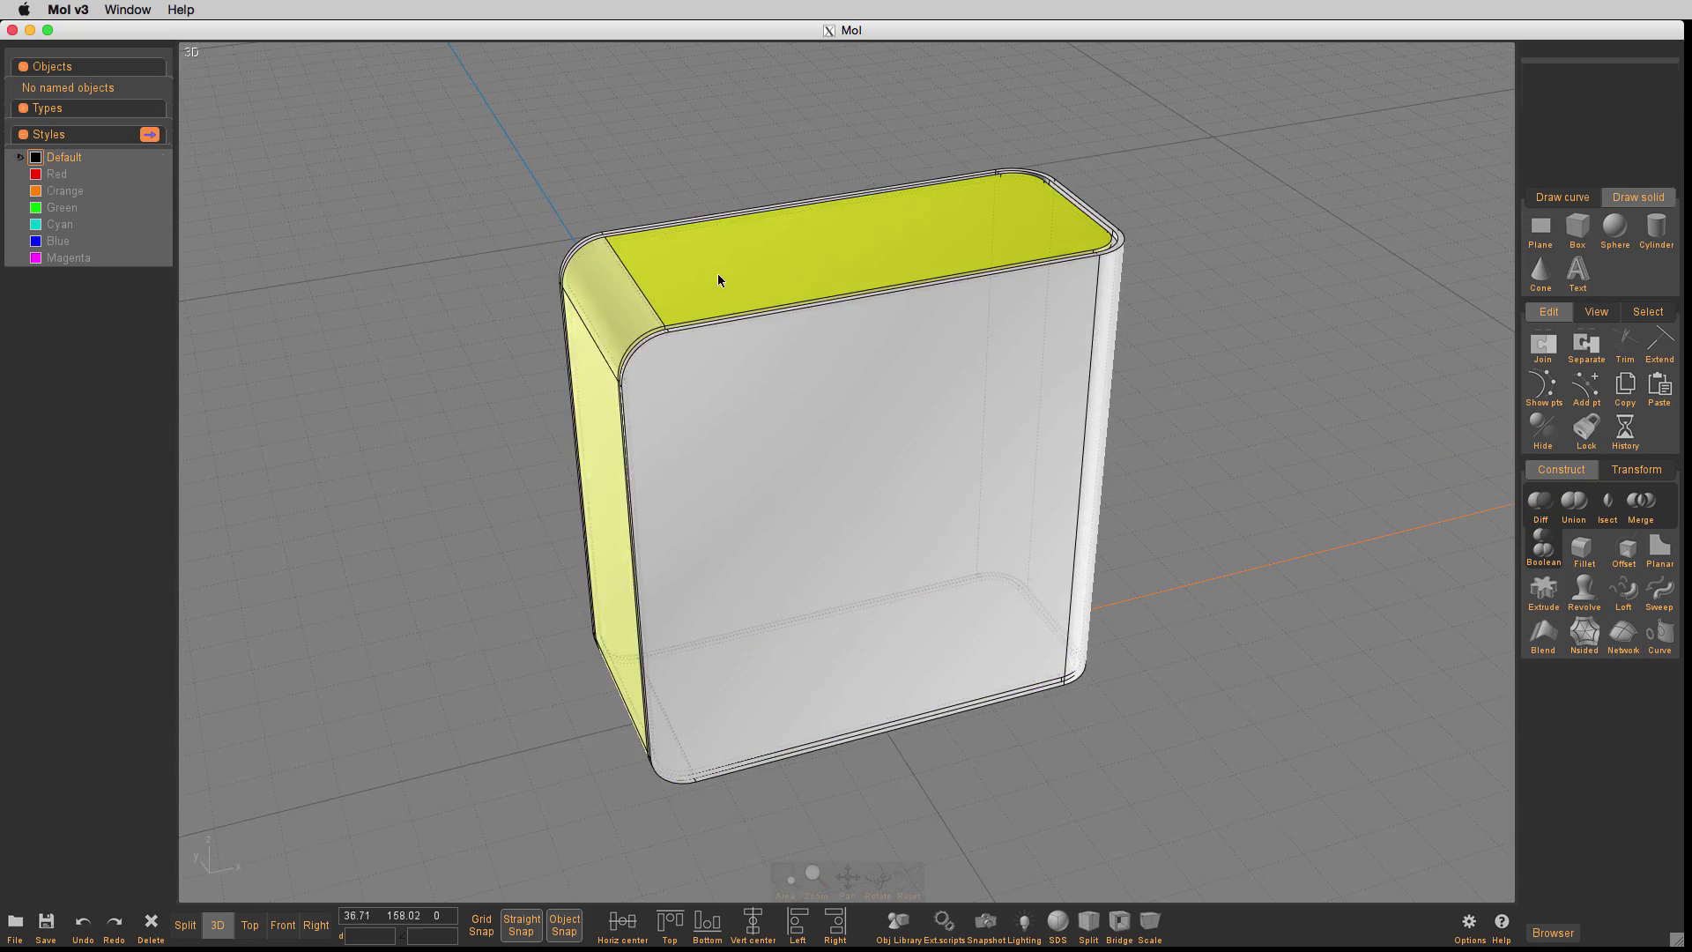
left_click(63, 227)
left_click(361, 303)
Examine how the cyan C-shaped piece fits into the box's recess from both ends
right_click_drag(361, 304, 220, 343)
left_click(631, 418)
scroll(643, 418, "up", 4)
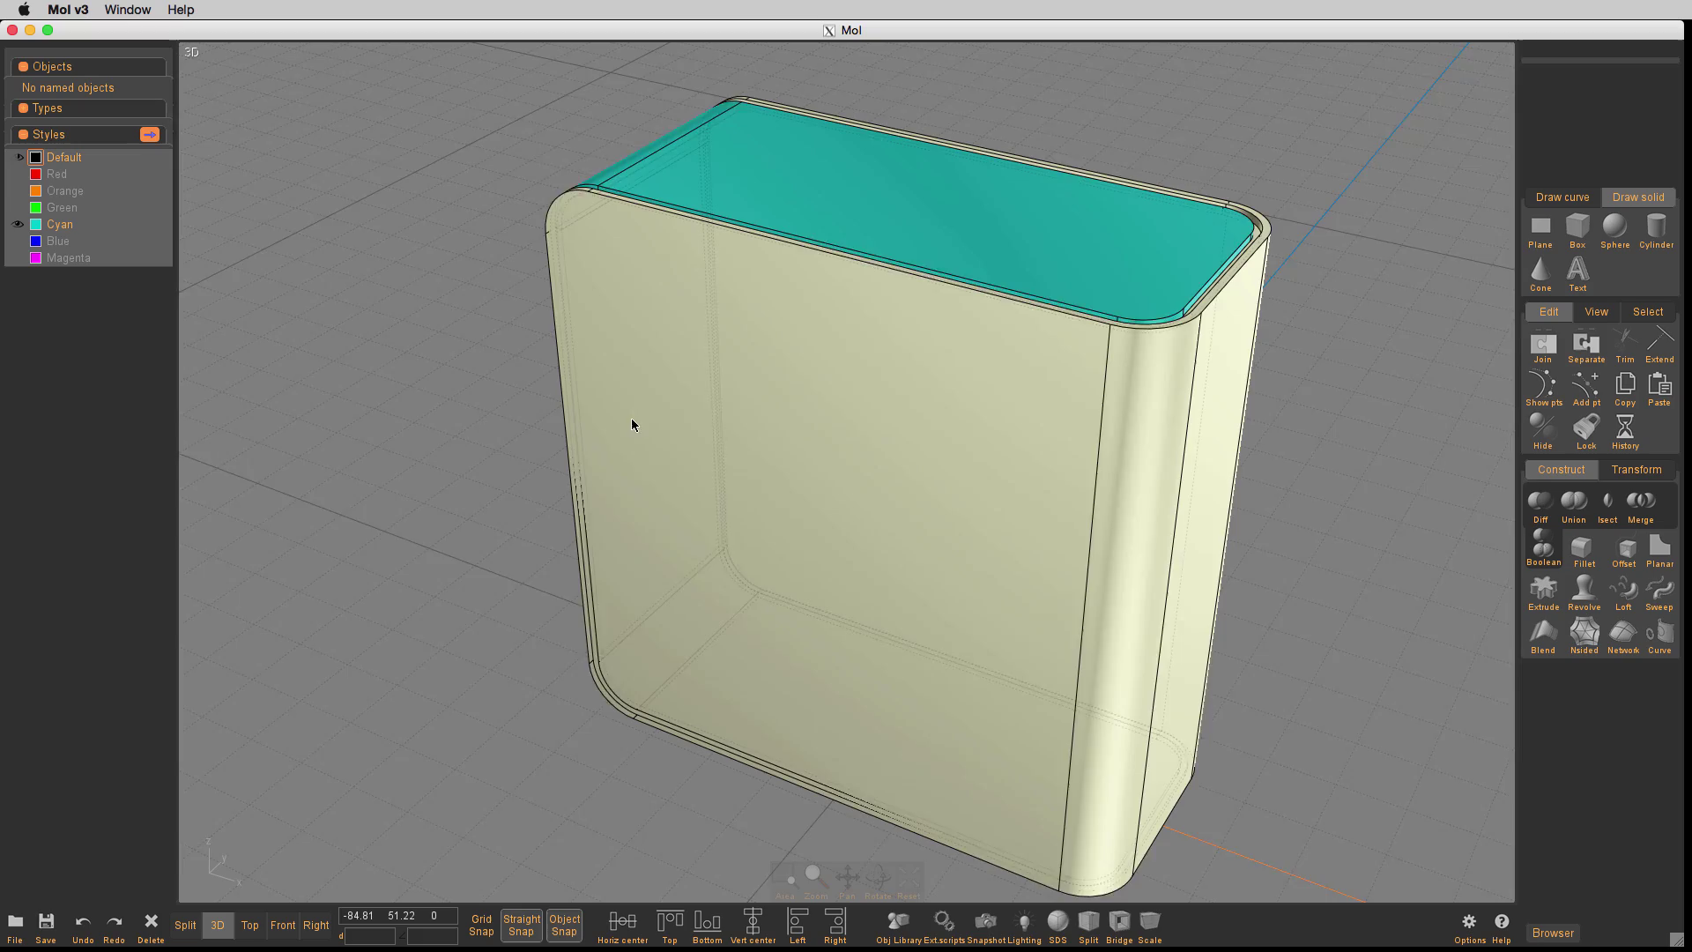
scroll(730, 409, "down", 3)
left_click(732, 410)
right_click_drag(733, 410, 1148, 388)
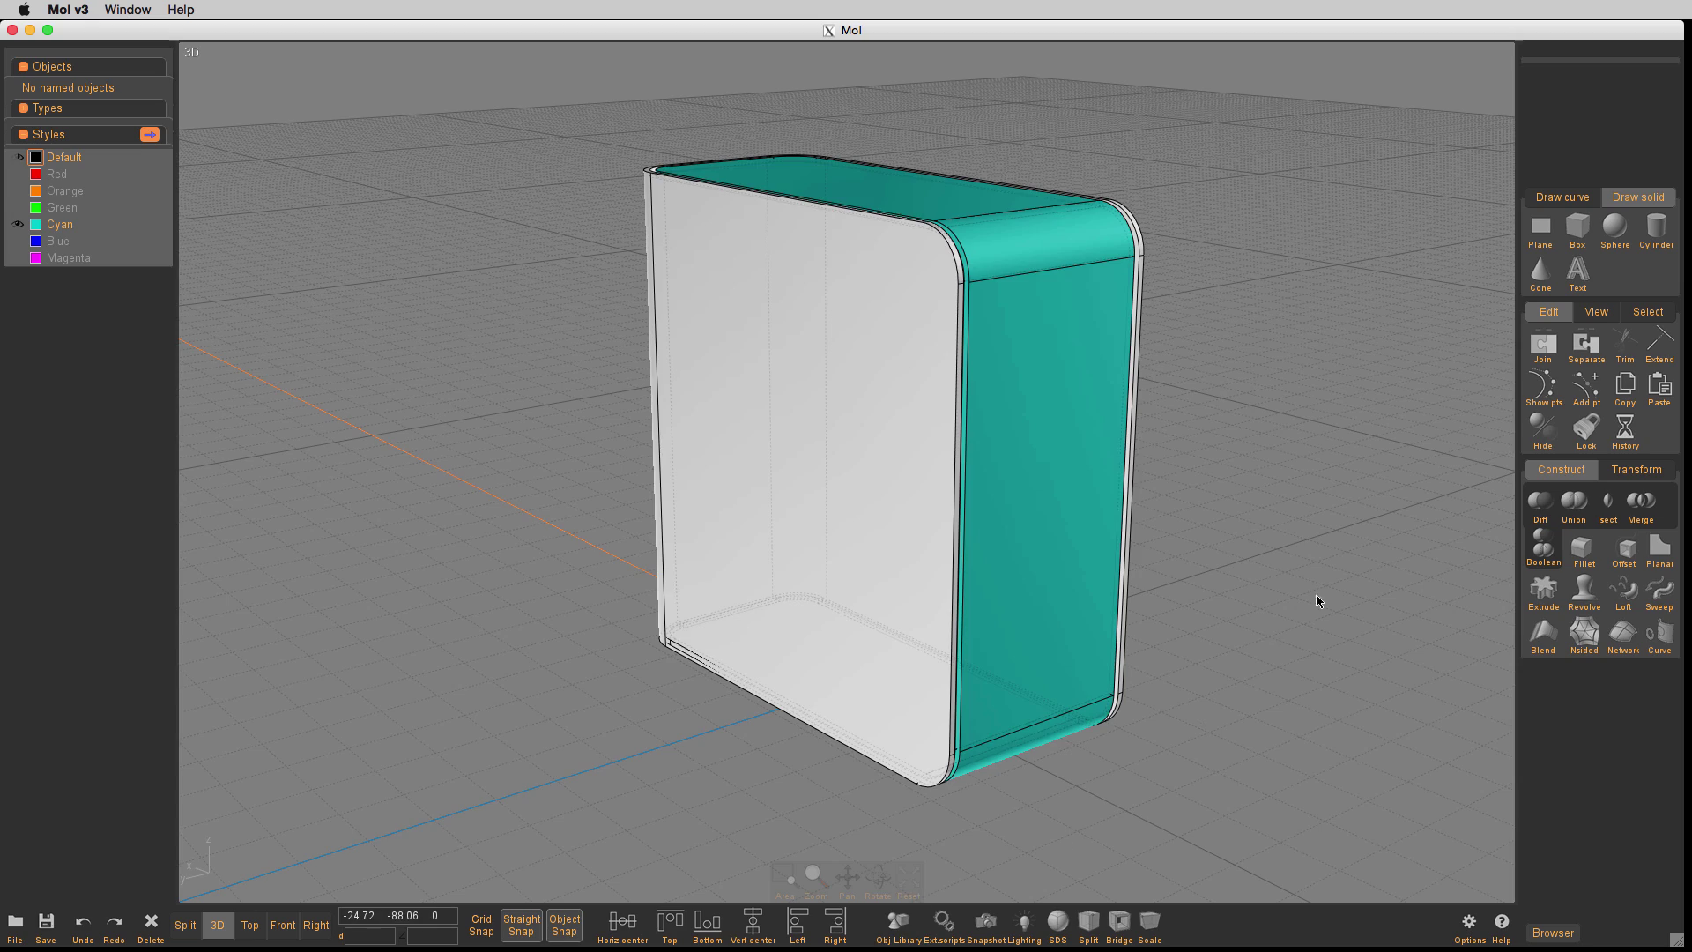
right_click_drag(1315, 594, 1058, 616)
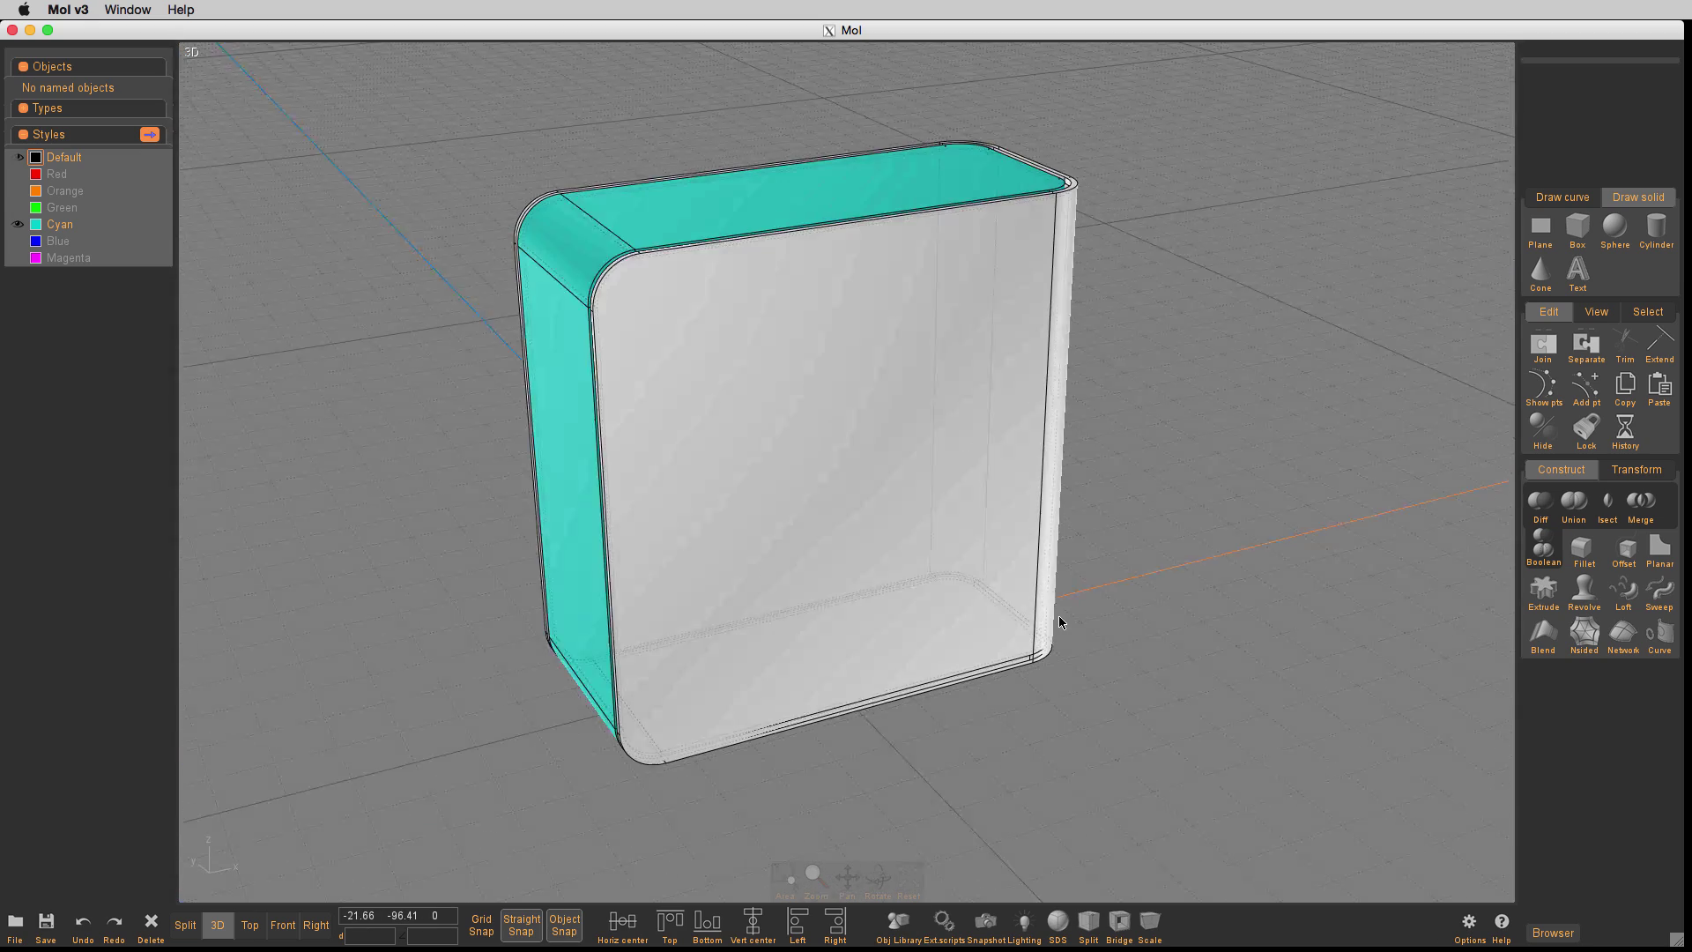